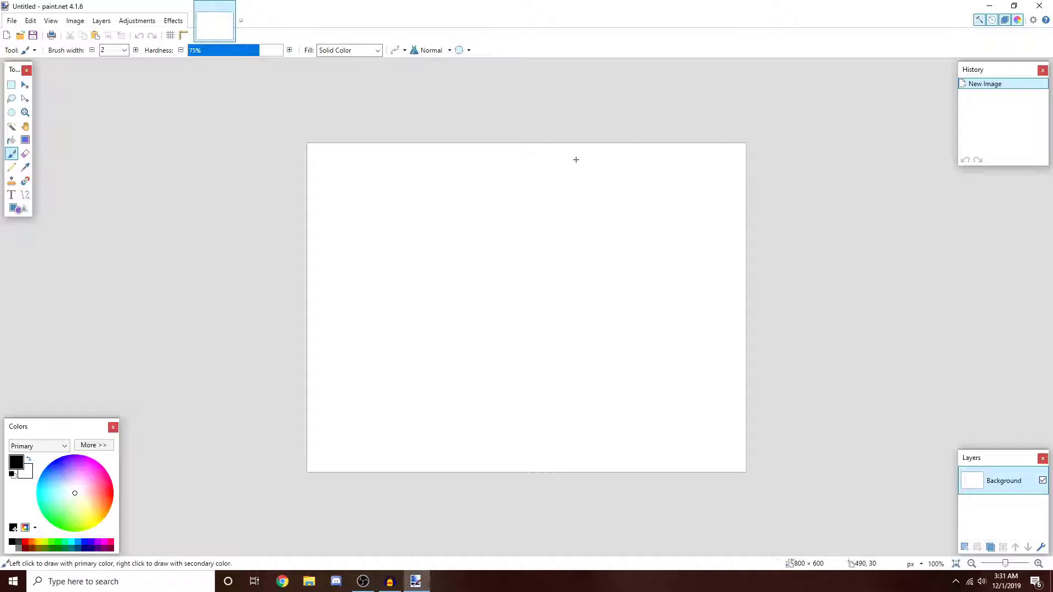
{"action": "left_click", "coordinate": [182, 24]}
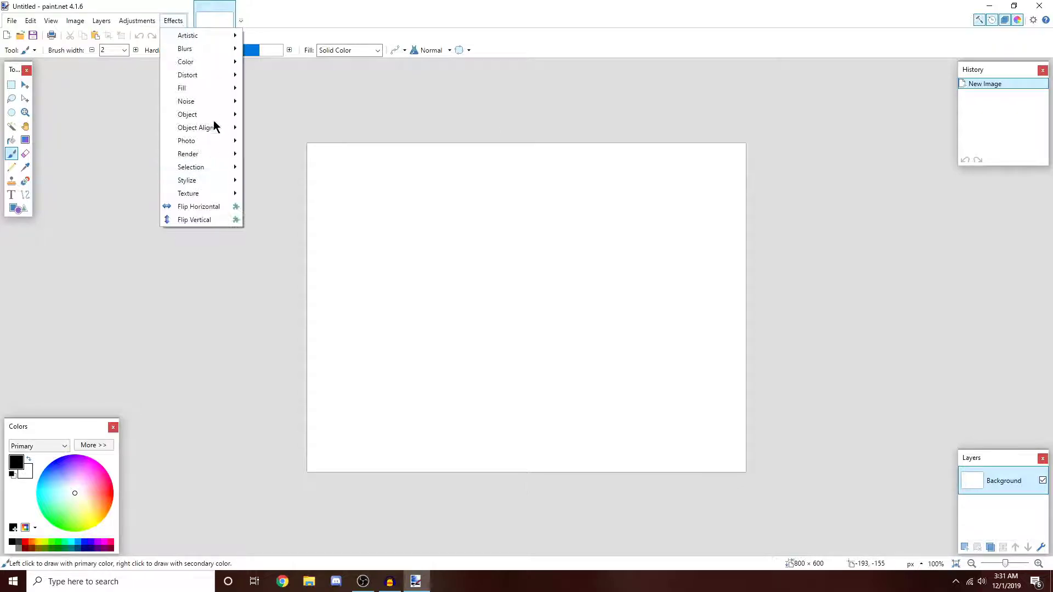
{"action": "mouse_move", "coordinate": [209, 115]}
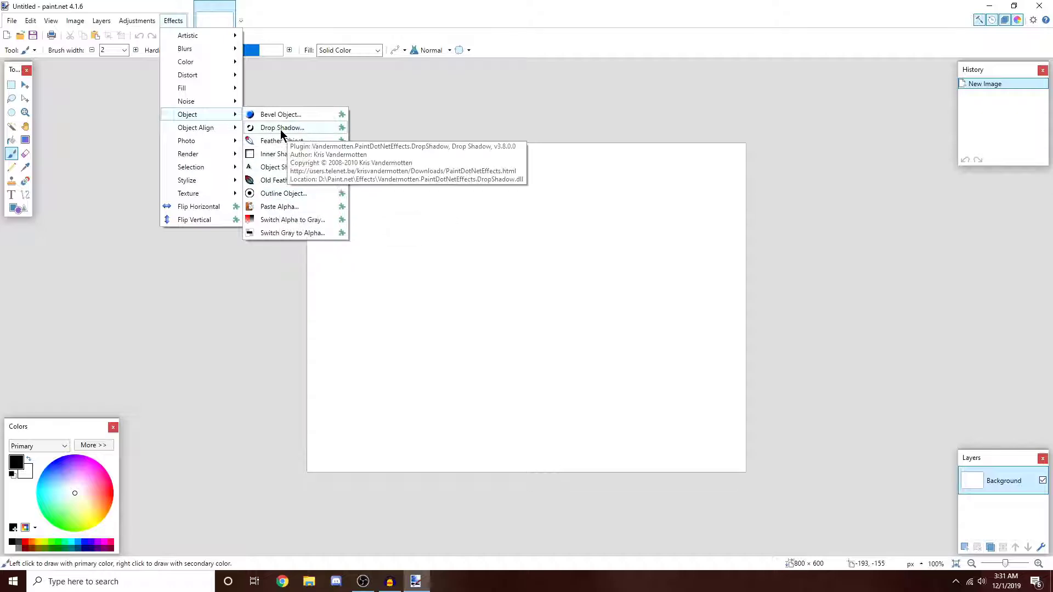
{"action": "left_click", "coordinate": [310, 71]}
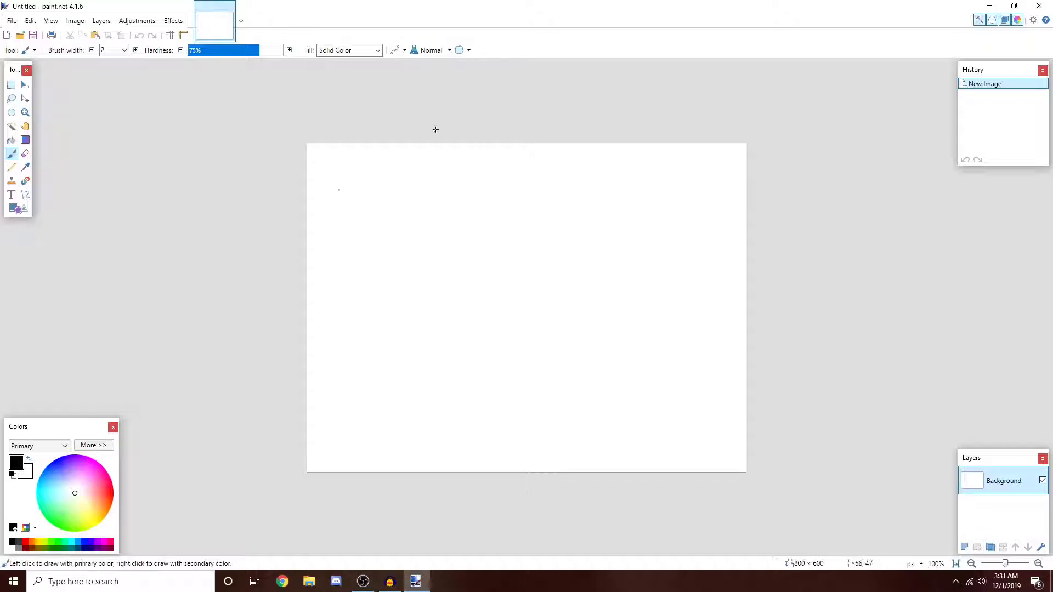
- Resize the canvas to a square by setting its height to 800 pixels
{"action": "left_click", "coordinate": [77, 22]}
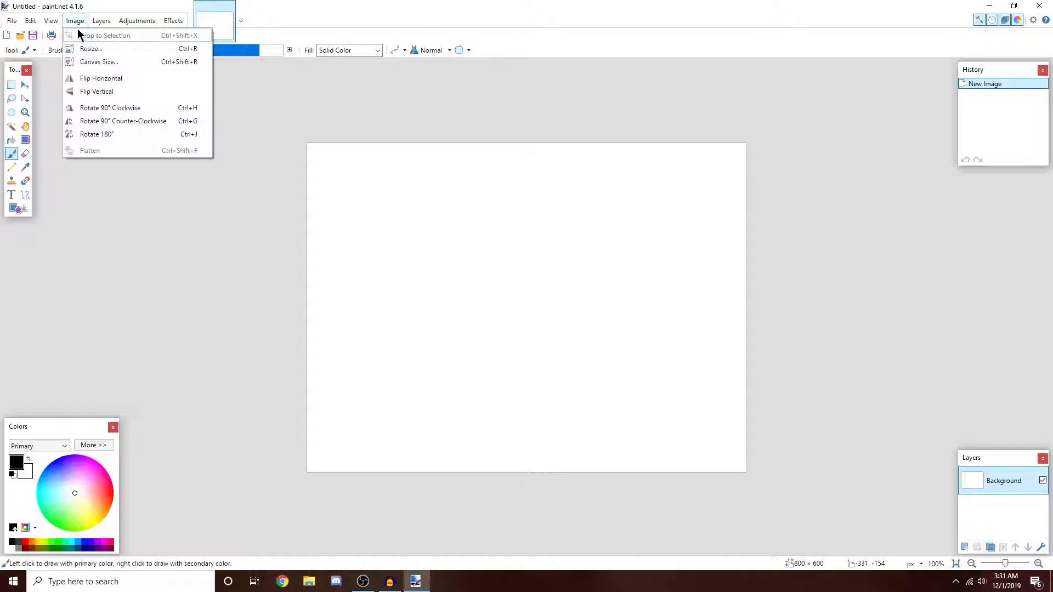
{"action": "left_click", "coordinate": [114, 60]}
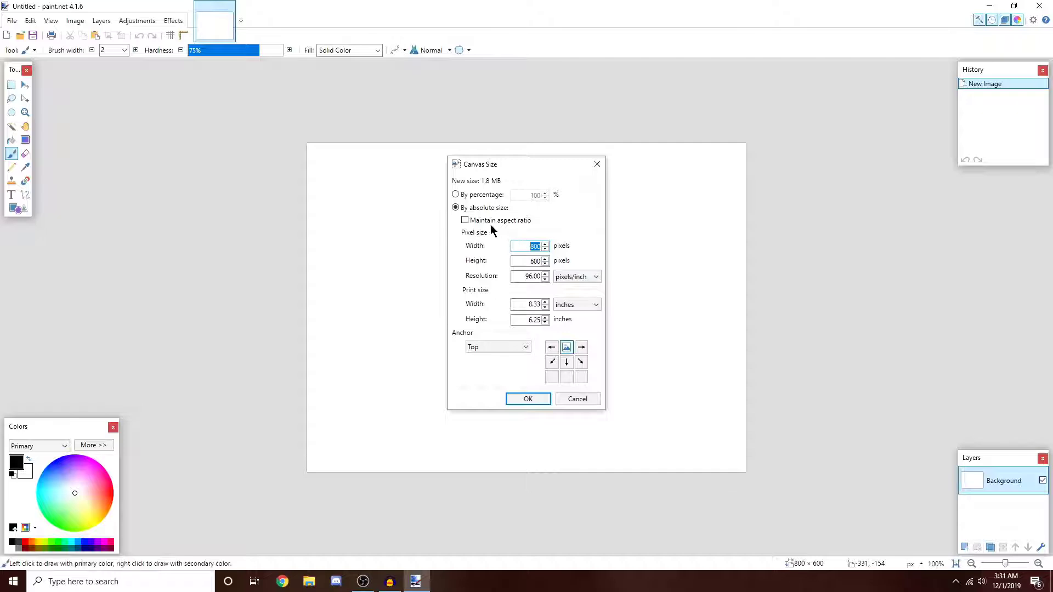
{"action": "double_click", "coordinate": [519, 261]}
{"action": "type", "text": "800"}
{"action": "left_click", "coordinate": [538, 396]}
{"action": "scroll", "coordinate": [509, 269], "scroll_direction": "down", "scroll_amount": 1}
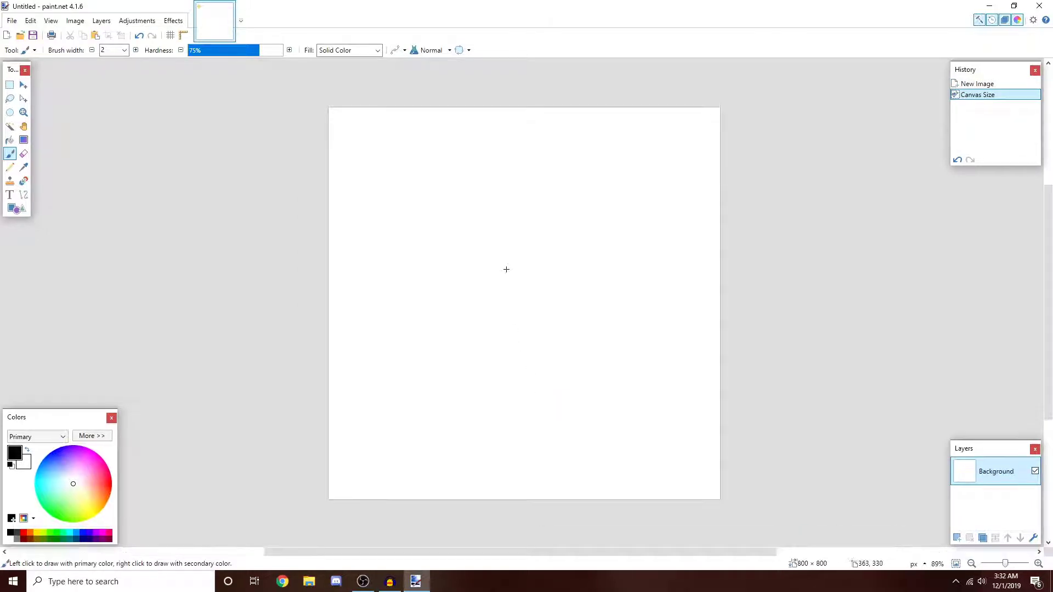
{"action": "scroll", "coordinate": [504, 315], "scroll_direction": "up", "scroll_amount": 1}
{"action": "scroll", "coordinate": [510, 314], "scroll_direction": "down", "scroll_amount": 1}
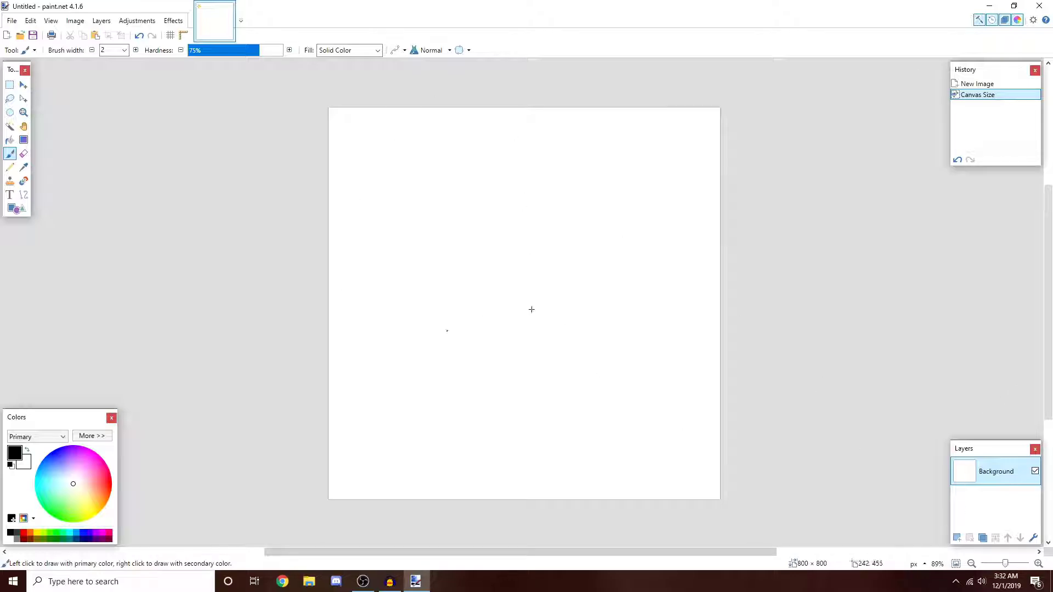
- Add a new transparent layer and delete the white Background layer
{"action": "left_click", "coordinate": [956, 537]}
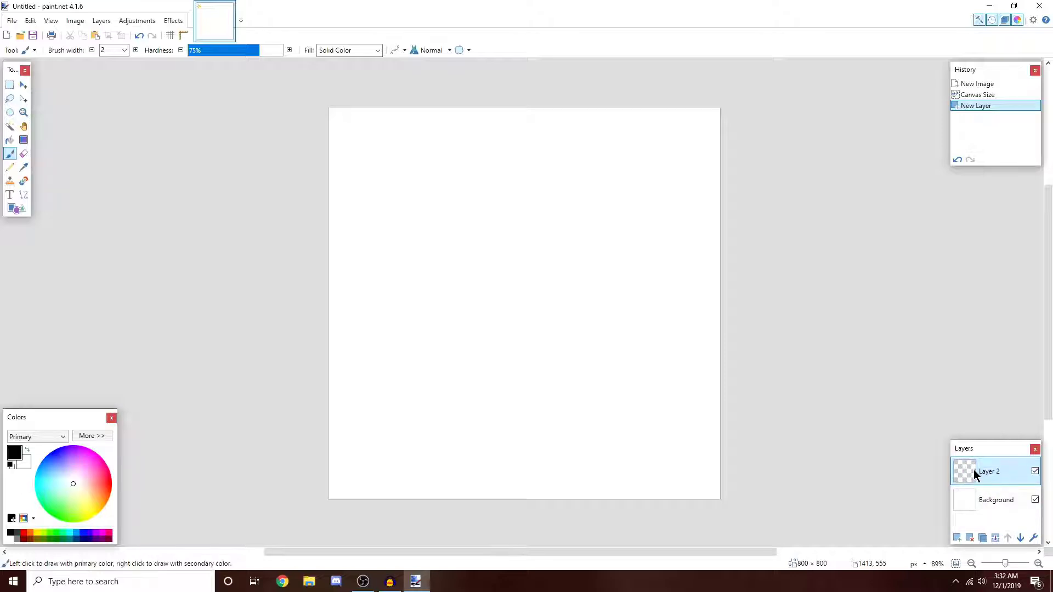
{"action": "left_click", "coordinate": [997, 500]}
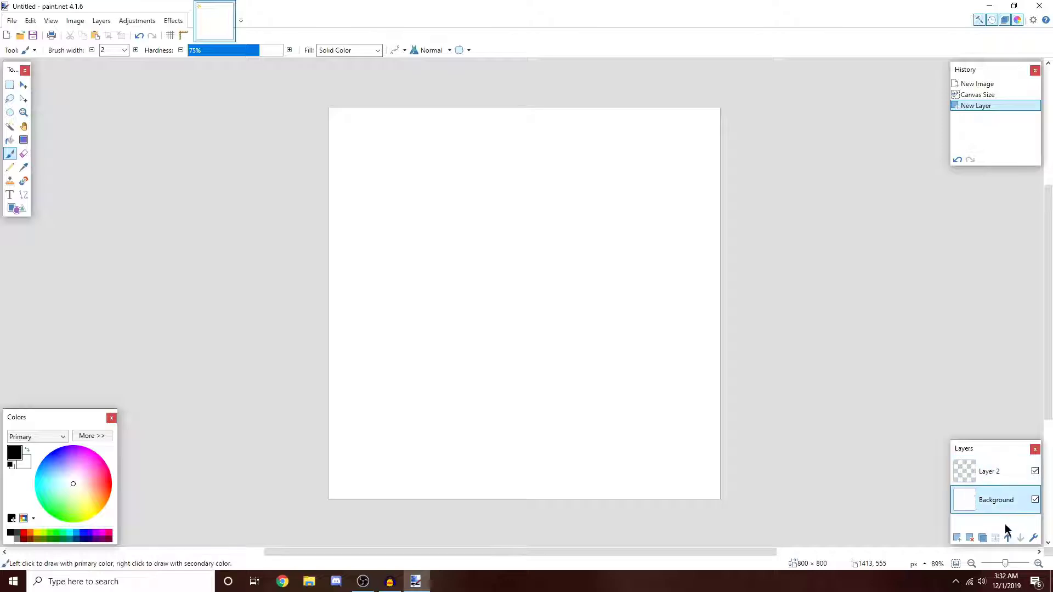
{"action": "left_click", "coordinate": [969, 538]}
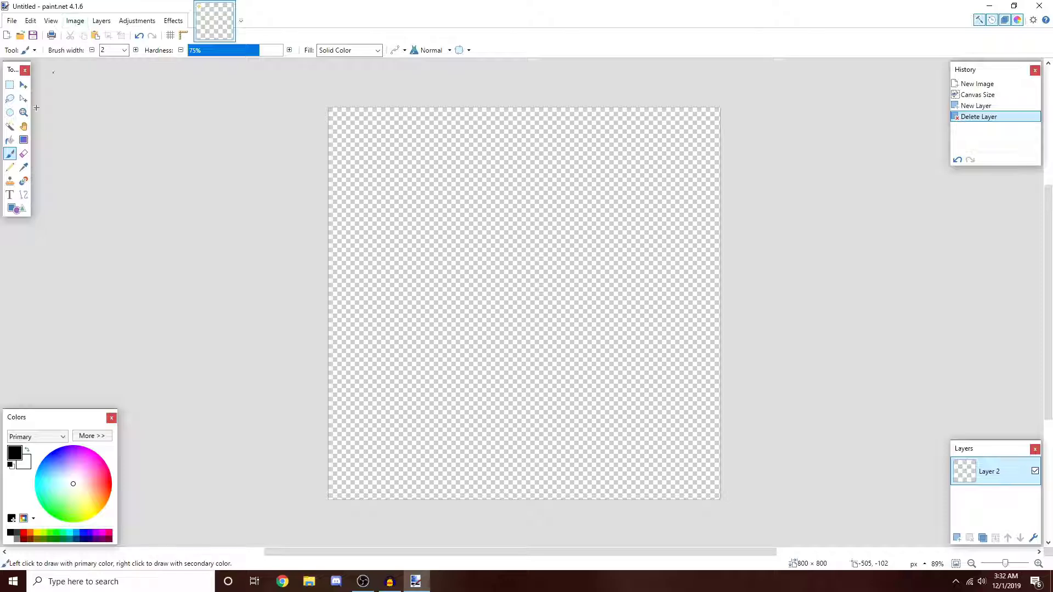
- Choose the Text tool and set its font to Raider Crusader
{"action": "left_click", "coordinate": [10, 196]}
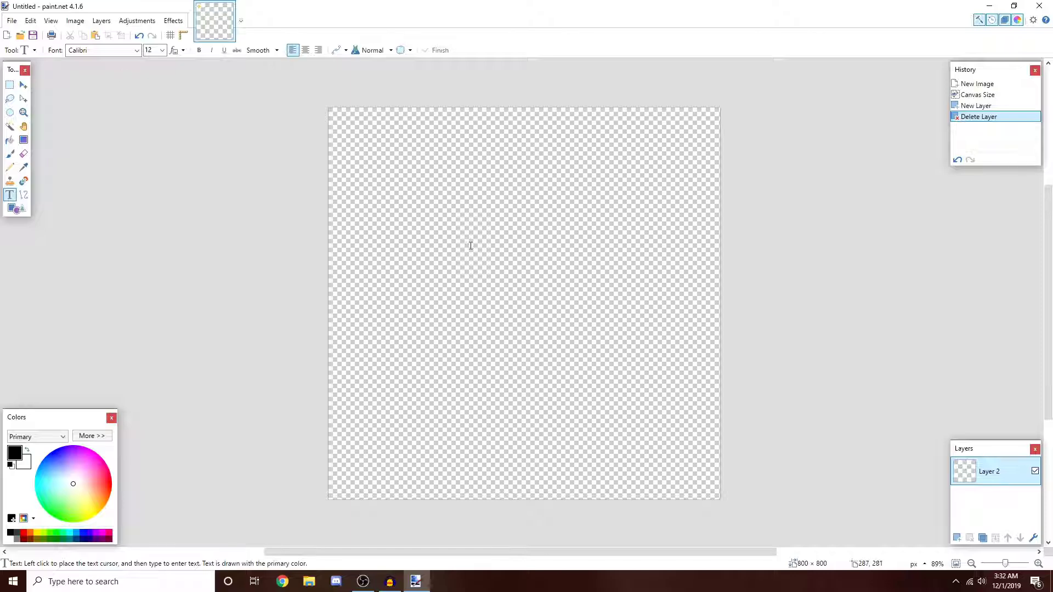
{"action": "left_click", "coordinate": [136, 51]}
{"action": "scroll", "coordinate": [144, 254], "scroll_direction": "up", "scroll_amount": 15}
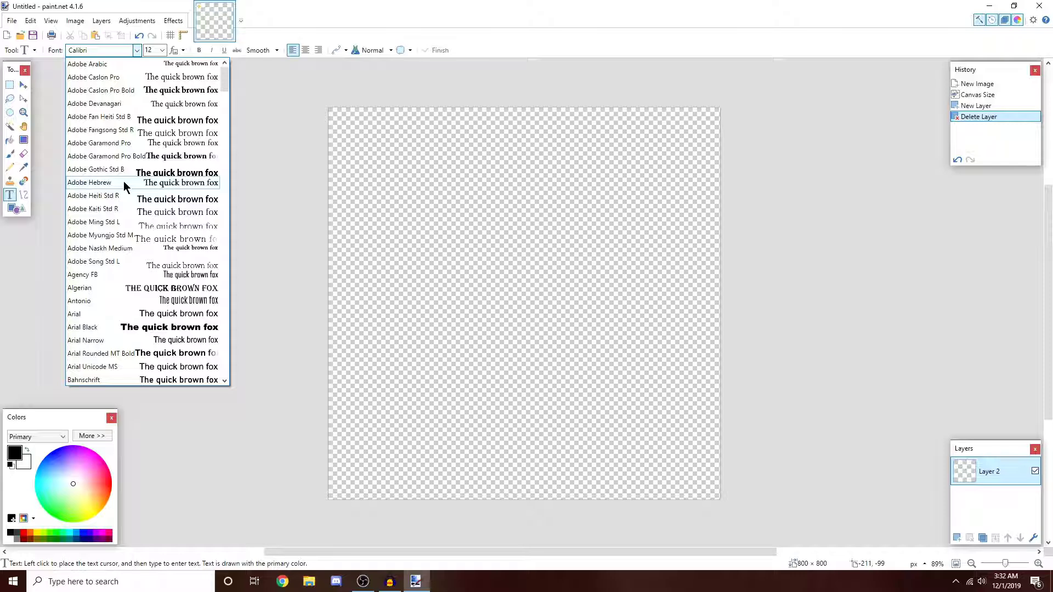
{"action": "key", "text": "r"}
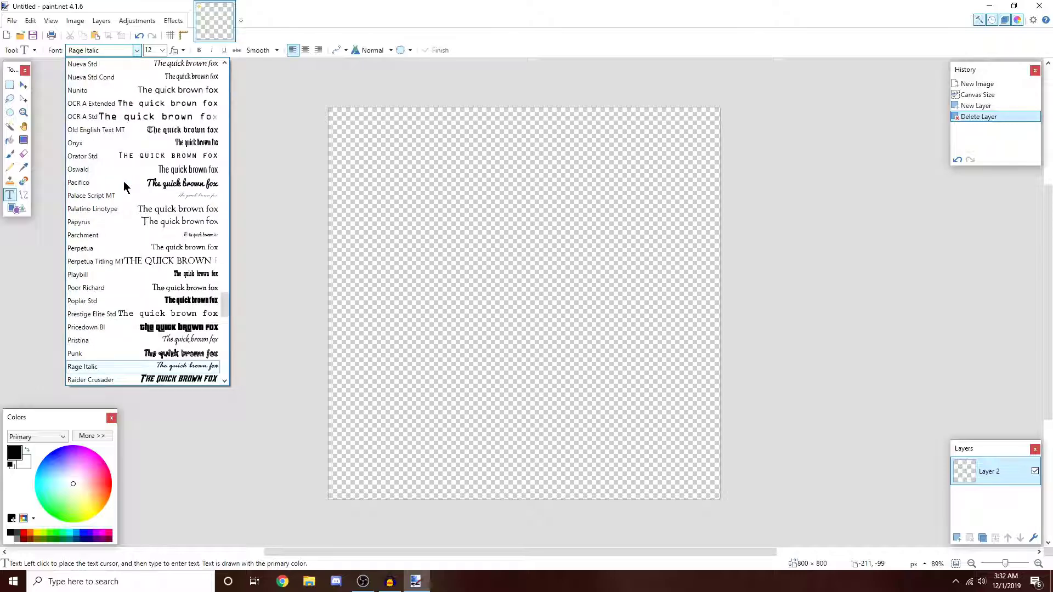
{"action": "left_click_drag", "start_coordinate": [227, 300], "coordinate": [227, 305]}
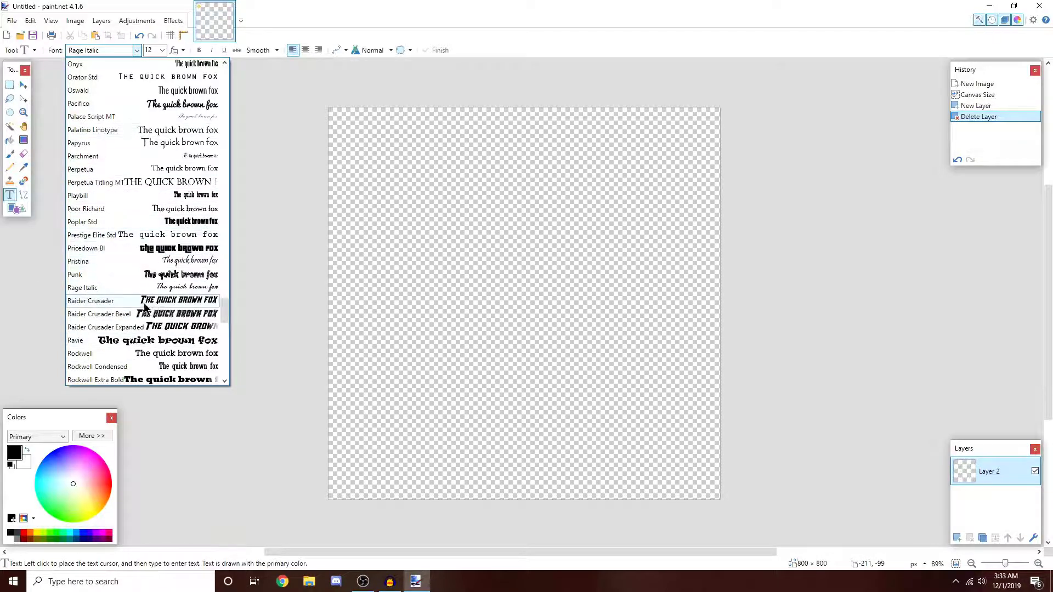
{"action": "left_click", "coordinate": [124, 301]}
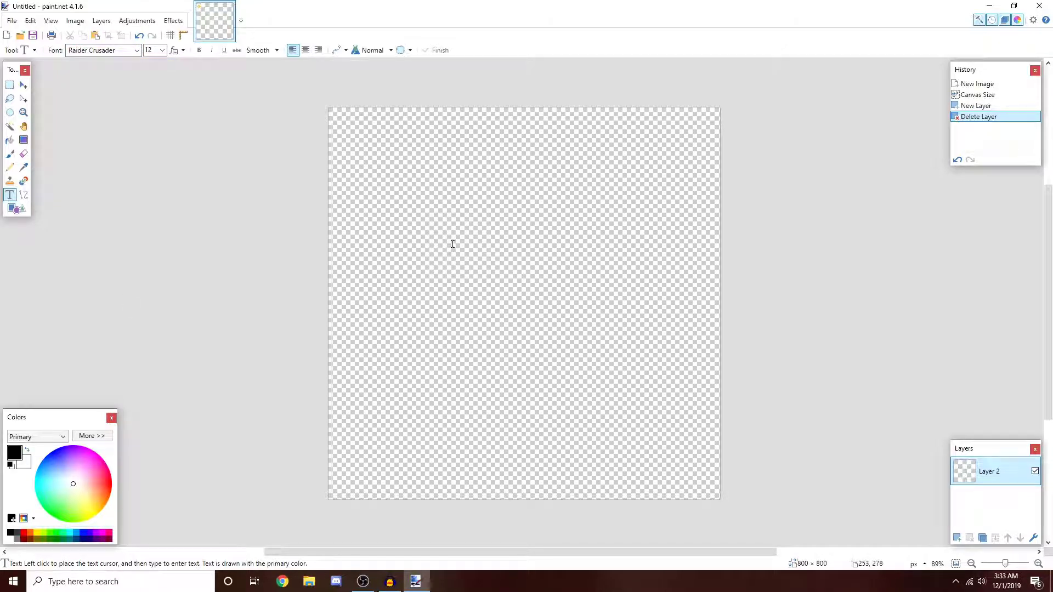
- Write a black letter P at font size 400 and move it to the middle of the canvas
{"action": "double_click", "coordinate": [149, 50]}
{"action": "type", "text": "400"}
{"action": "left_click", "coordinate": [511, 289]}
{"action": "left_click_drag", "start_coordinate": [516, 456], "coordinate": [495, 462]}
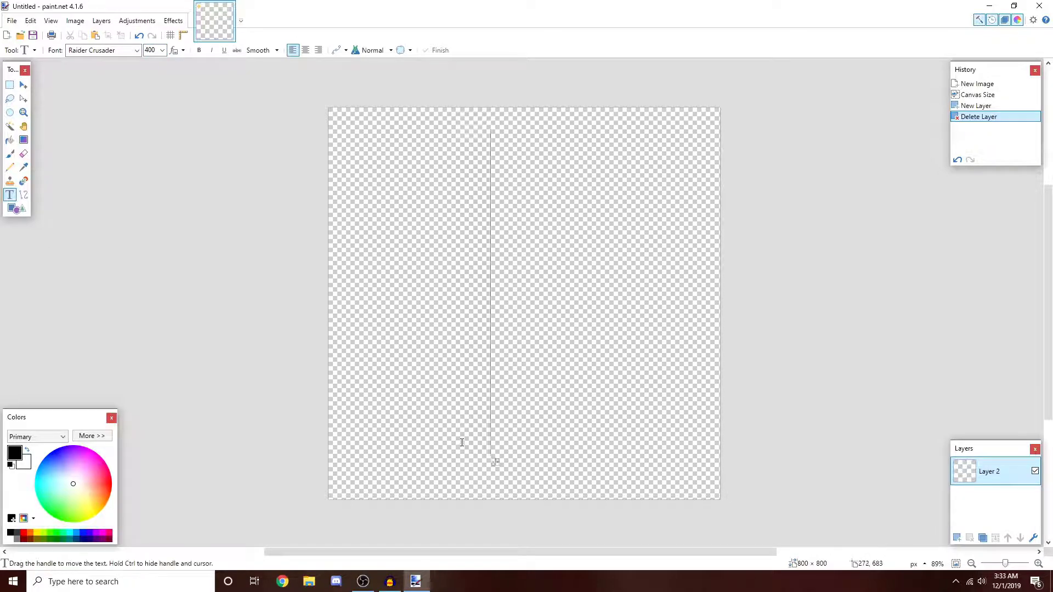
{"action": "type", "text": "P"}
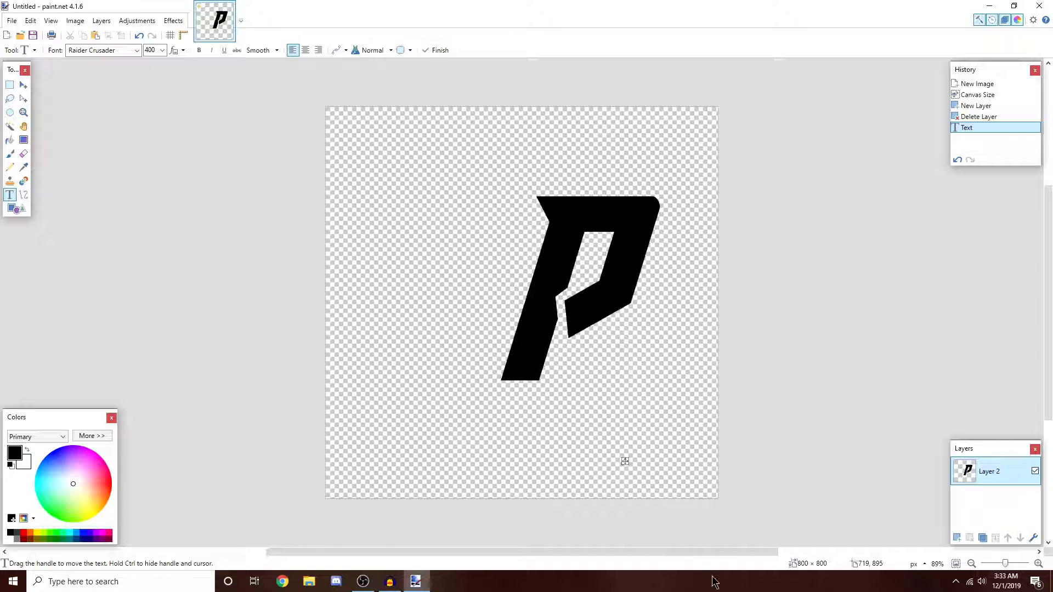
{"action": "left_click_drag", "start_coordinate": [625, 464], "coordinate": [557, 462]}
- Enlarge the letter P to font size 500 and finally 600, recentre it on the canvas and finish the text
{"action": "double_click", "coordinate": [149, 50]}
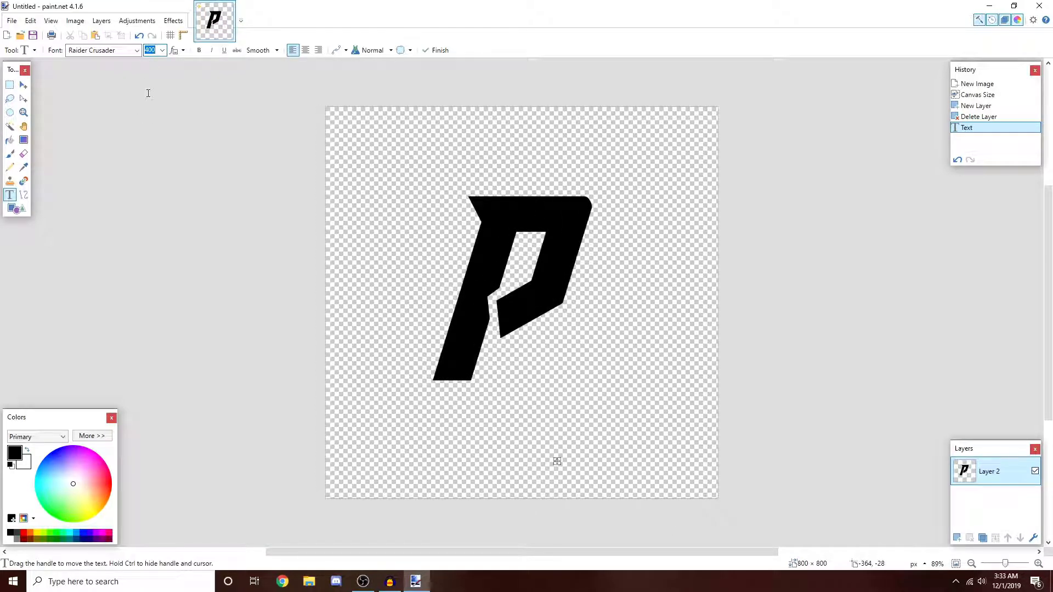
{"action": "type", "text": "500"}
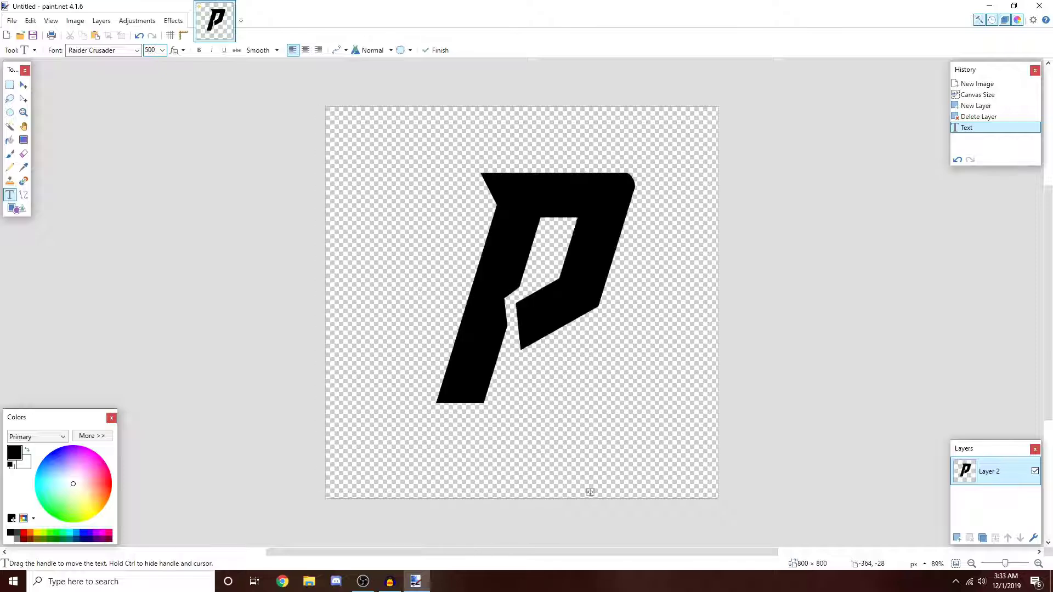
{"action": "left_click_drag", "start_coordinate": [590, 492], "coordinate": [565, 492]}
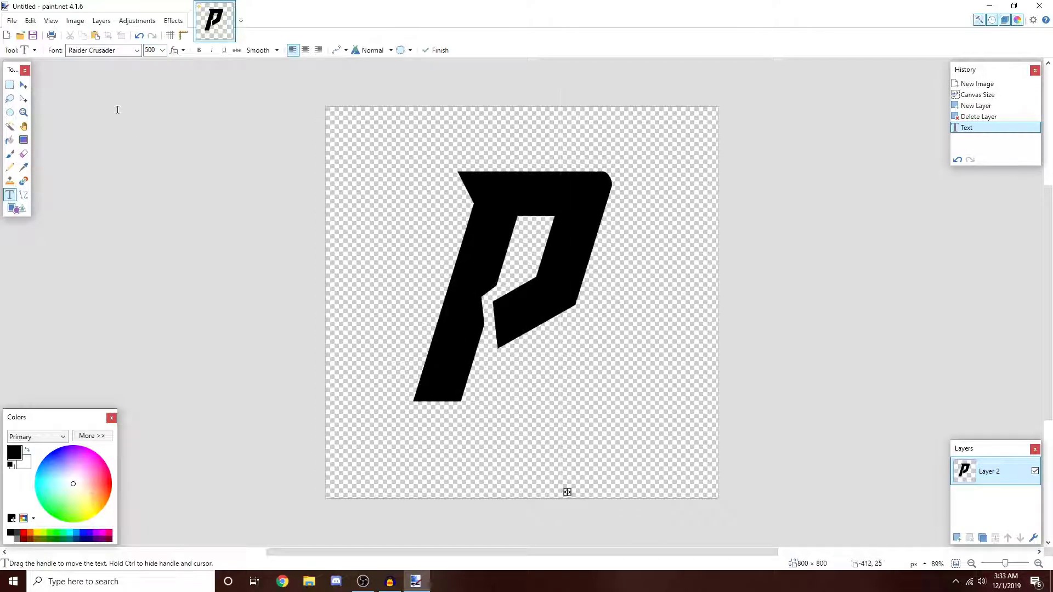
{"action": "double_click", "coordinate": [149, 49]}
{"action": "type", "text": "600"}
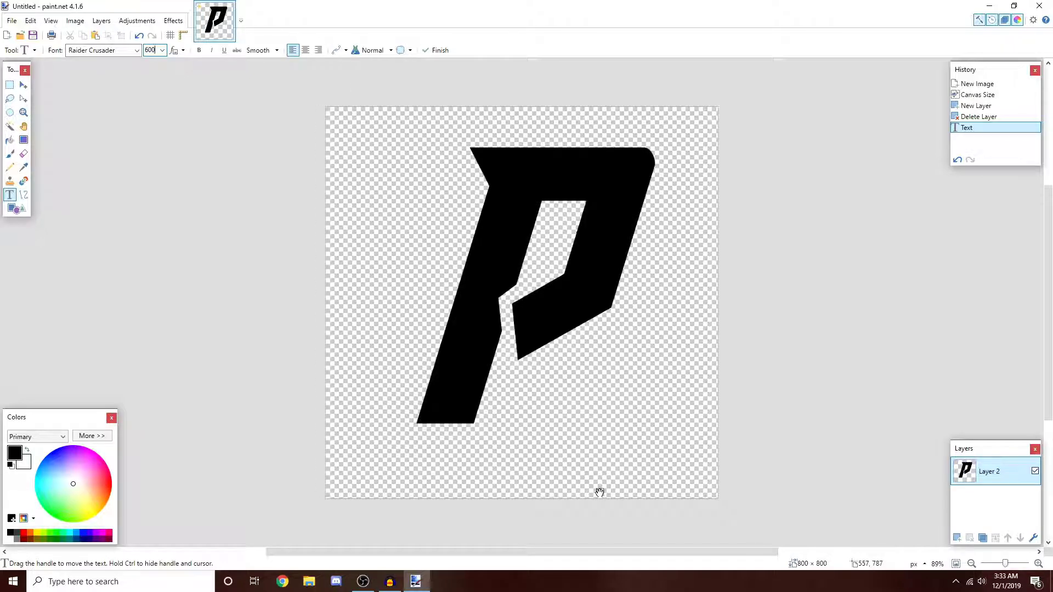
{"action": "left_click_drag", "start_coordinate": [599, 492], "coordinate": [564, 497]}
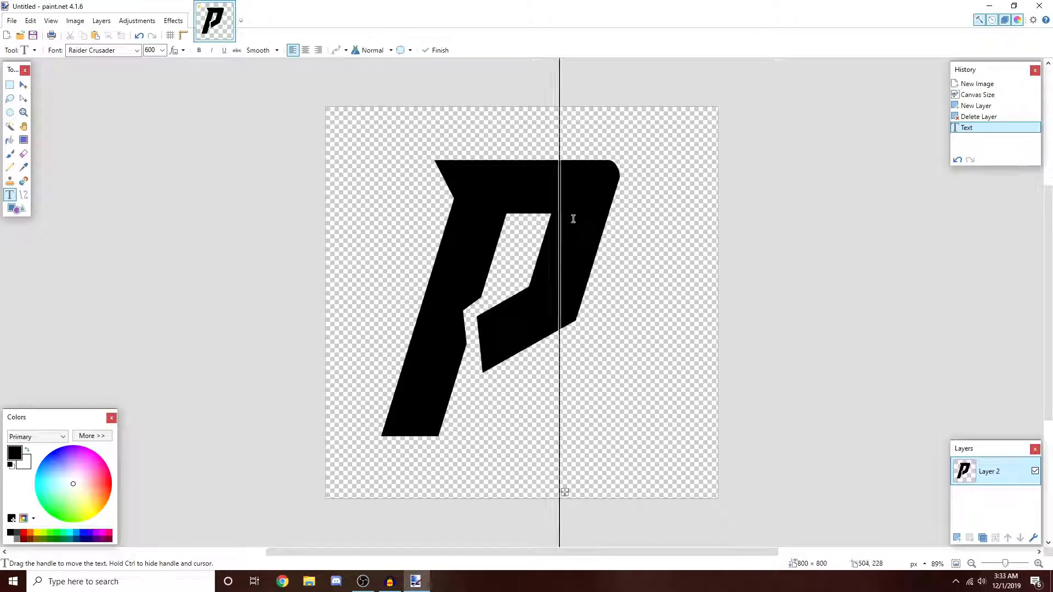
{"action": "key", "text": "Escape"}
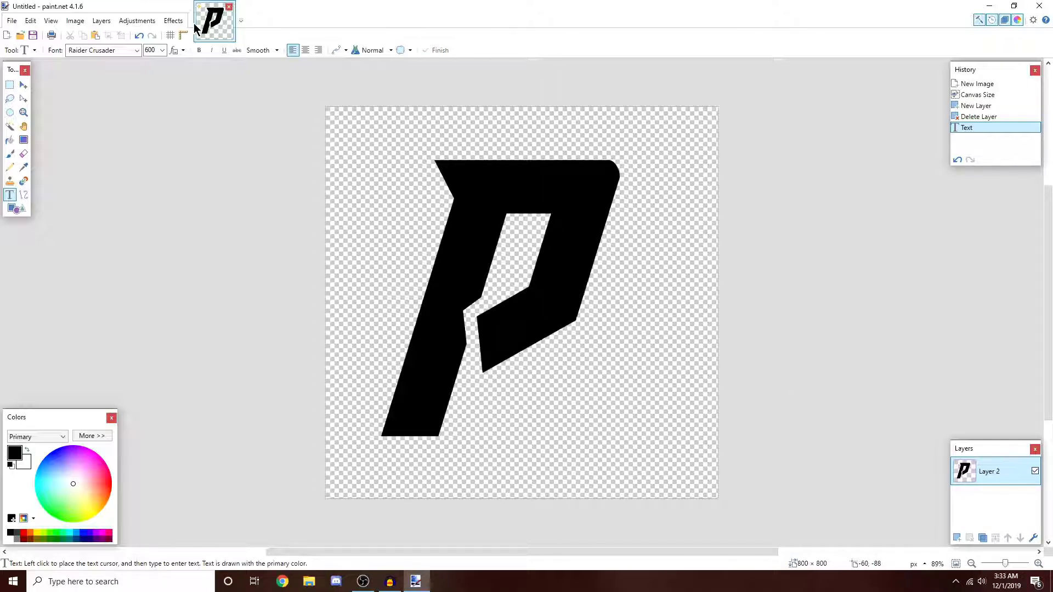
- Apply the Outline Object effect to the letter P with a white outline and an increased outline radius
{"action": "left_click", "coordinate": [169, 24]}
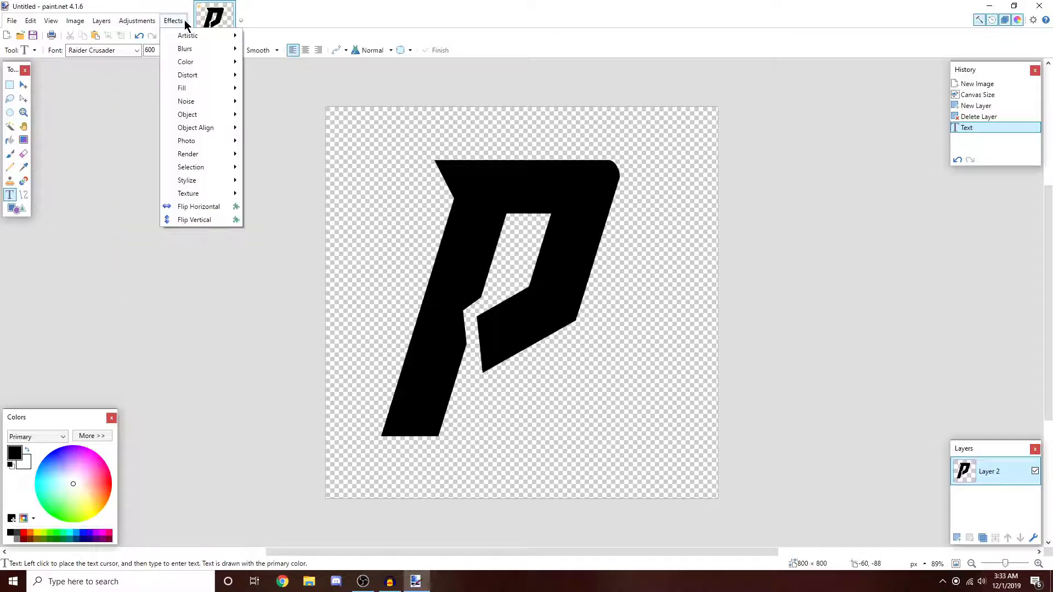
{"action": "mouse_move", "coordinate": [226, 117]}
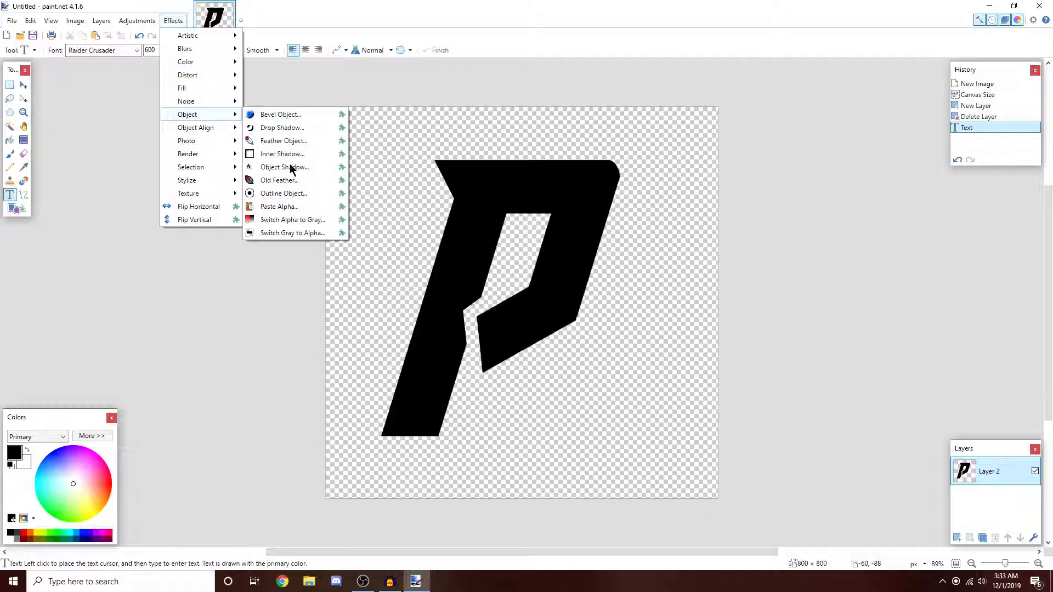
{"action": "left_click", "coordinate": [296, 193]}
{"action": "left_click_drag", "start_coordinate": [522, 213], "coordinate": [157, 118]}
{"action": "left_click", "coordinate": [179, 237]}
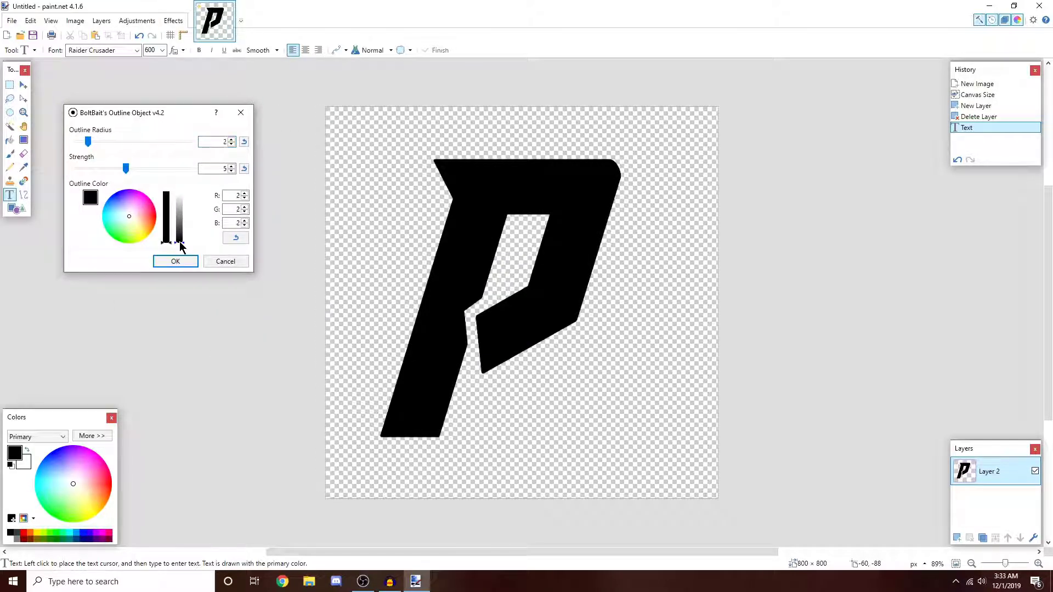
{"action": "left_click_drag", "start_coordinate": [181, 241], "coordinate": [188, 172]}
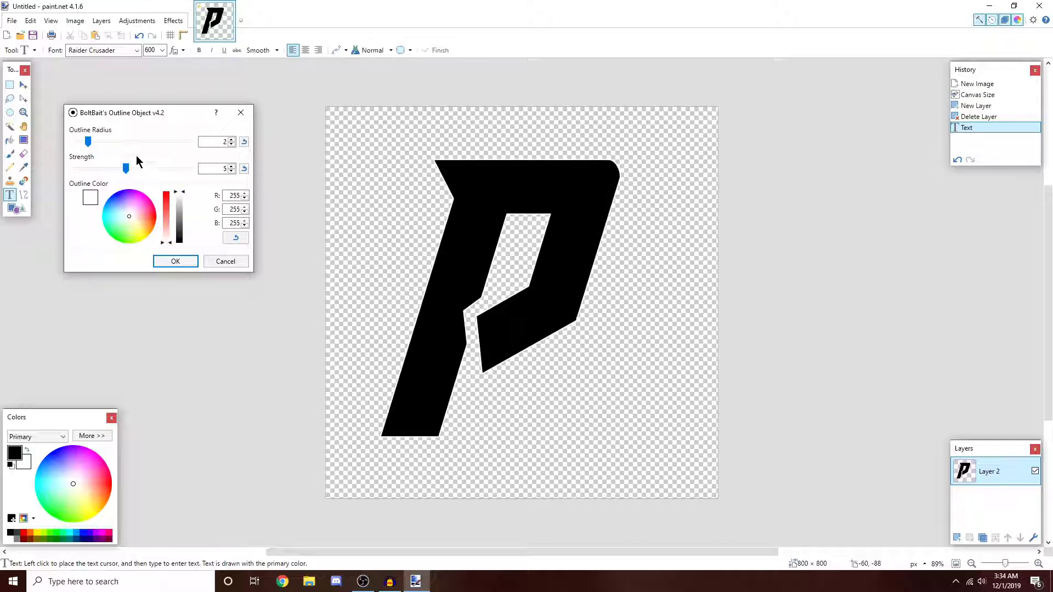
{"action": "left_click_drag", "start_coordinate": [109, 142], "coordinate": [137, 147]}
{"action": "left_click", "coordinate": [176, 261]}
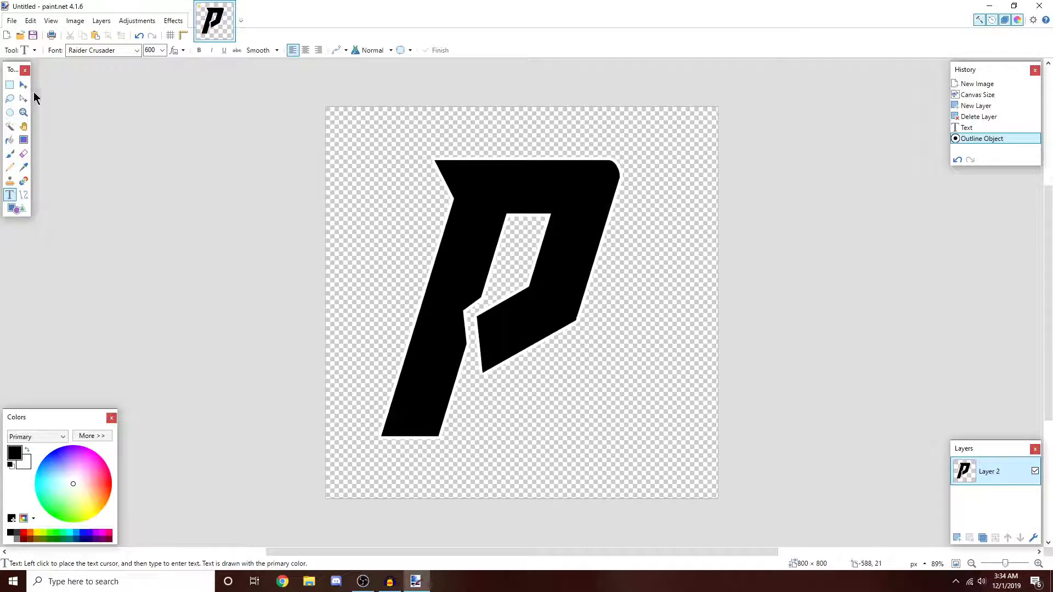
- Select the letter's black fill with the Magic Wand and cut it, leaving only the white outline
{"action": "left_click", "coordinate": [11, 128]}
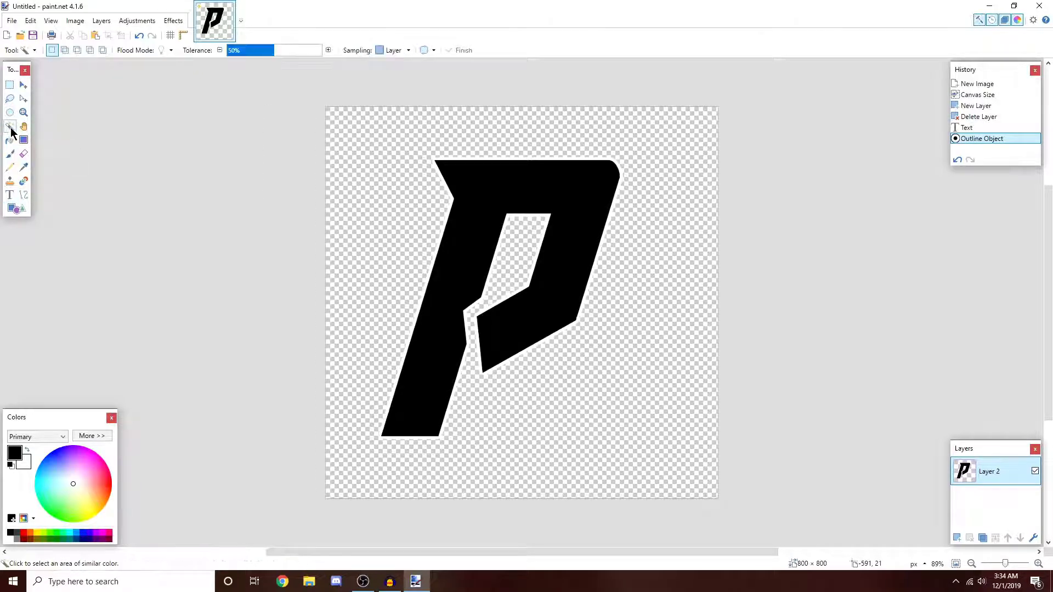
{"action": "left_click", "coordinate": [563, 191]}
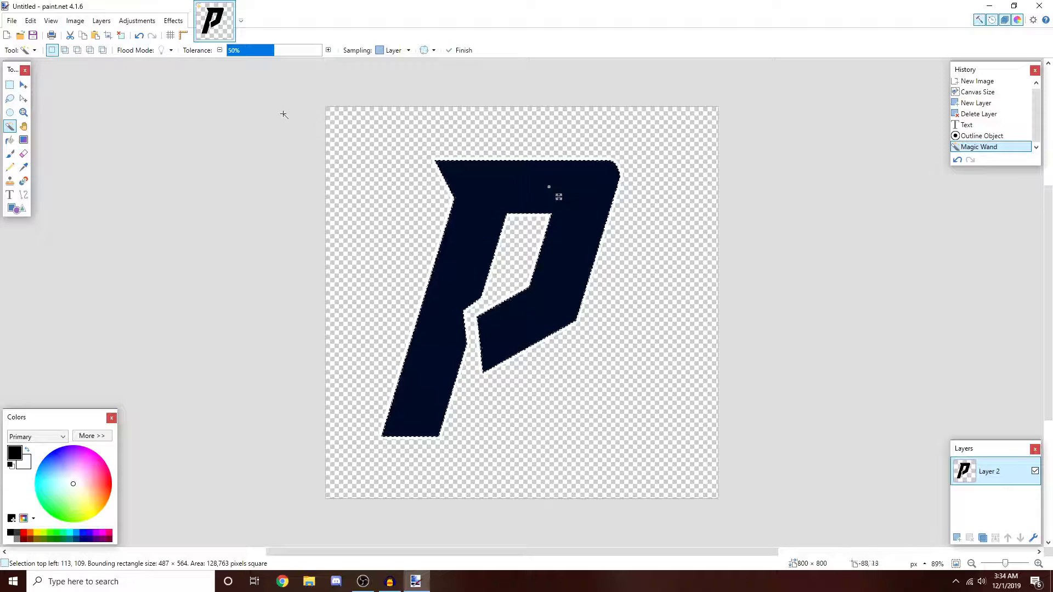
{"action": "key", "text": "ctrl+x"}
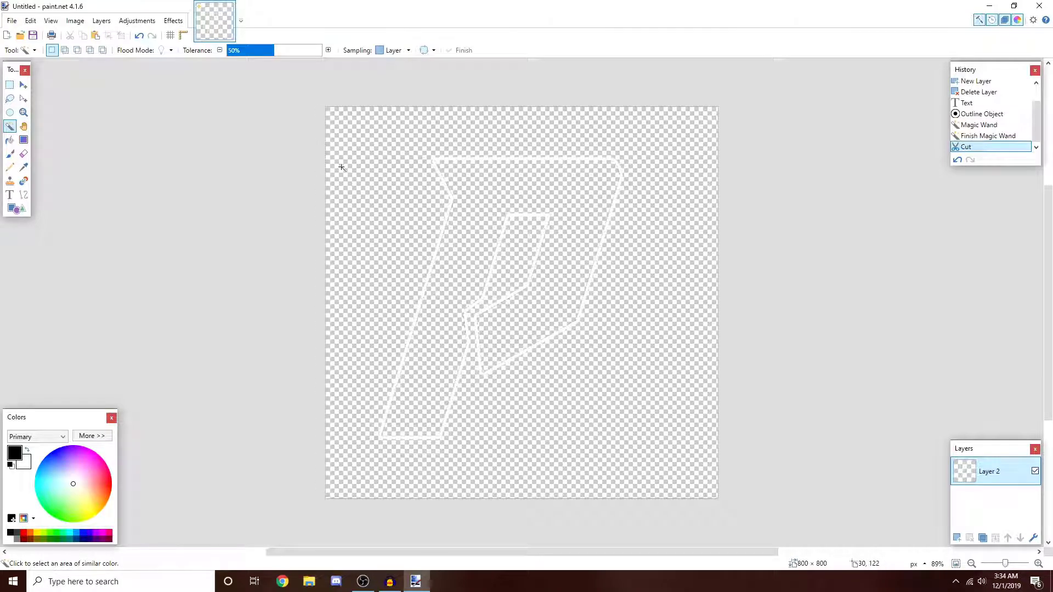
- Open the red synthwave sunset JPG from the Desktop folder as a separate image
{"action": "left_click", "coordinate": [11, 22]}
{"action": "left_click", "coordinate": [32, 49]}
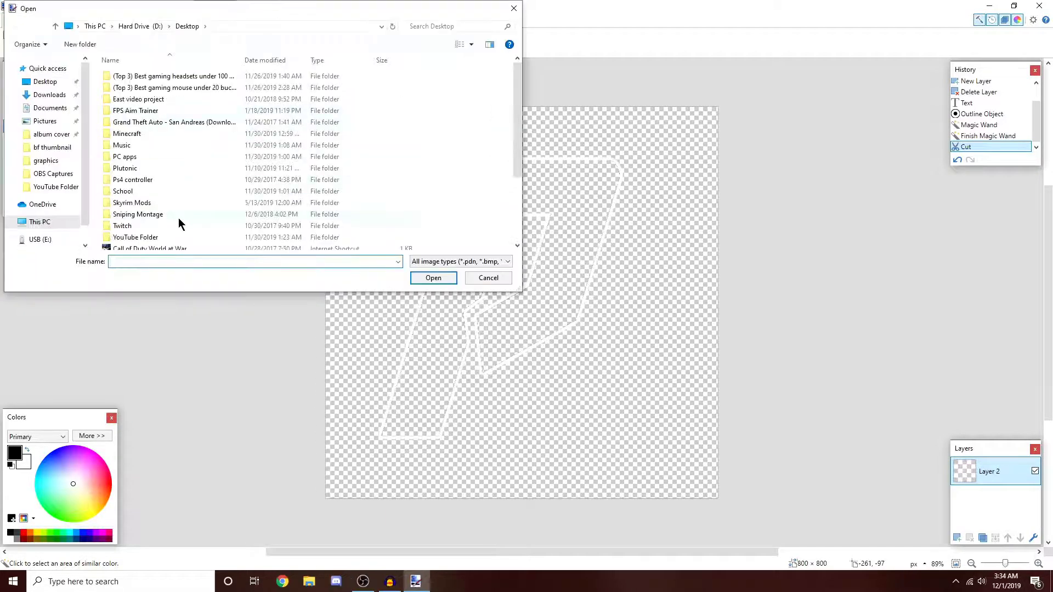
{"action": "scroll", "coordinate": [180, 220], "scroll_direction": "down", "scroll_amount": 5}
{"action": "double_click", "coordinate": [163, 232]}
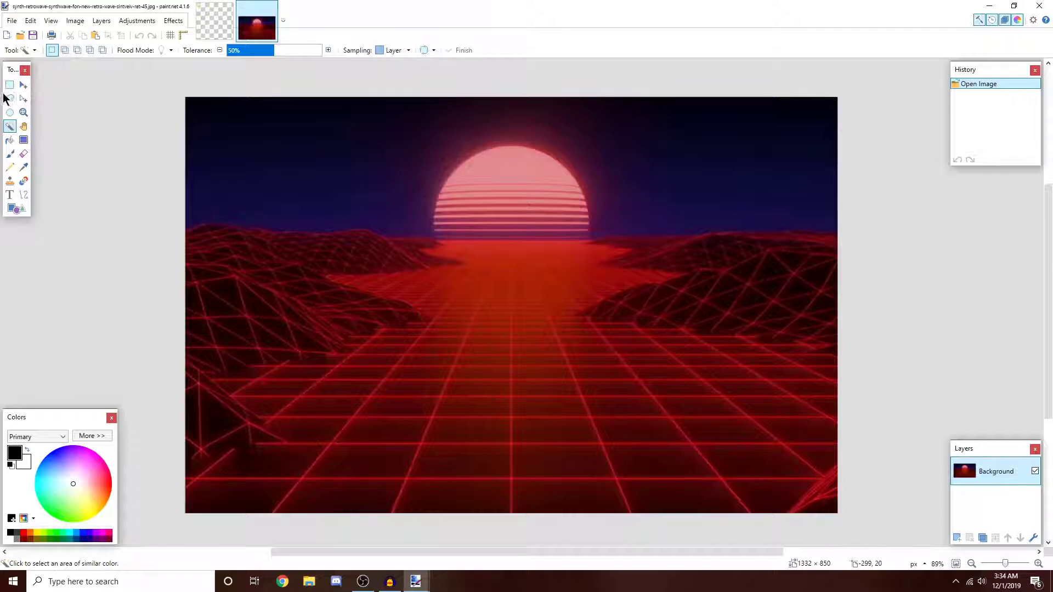
- Select the entire synthwave image and paste it into the letter P image as a new layer, keeping the canvas size
{"action": "left_click", "coordinate": [9, 85]}
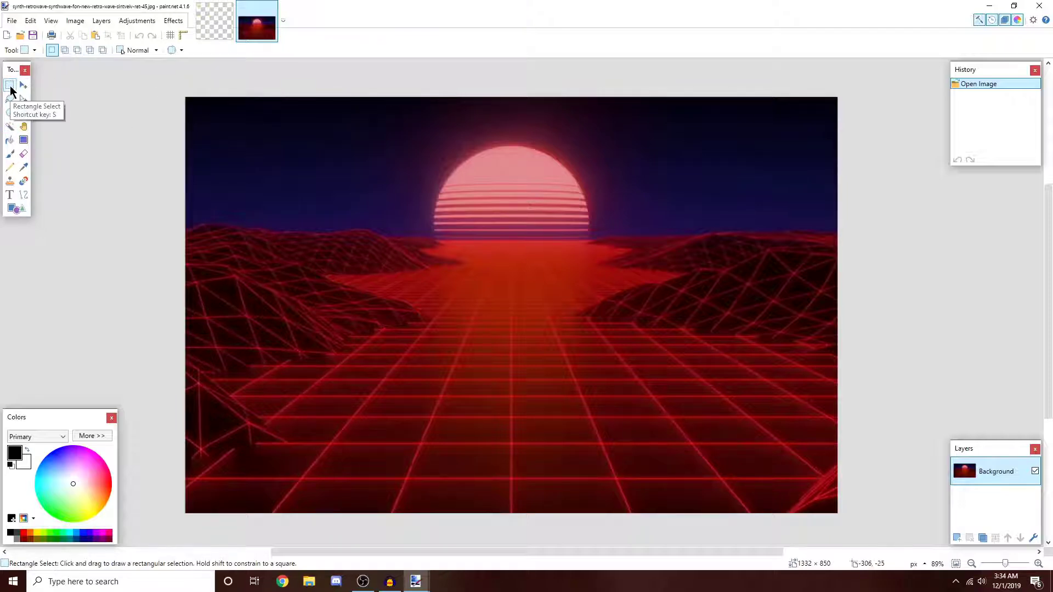
{"action": "left_click_drag", "start_coordinate": [150, 80], "coordinate": [844, 518]}
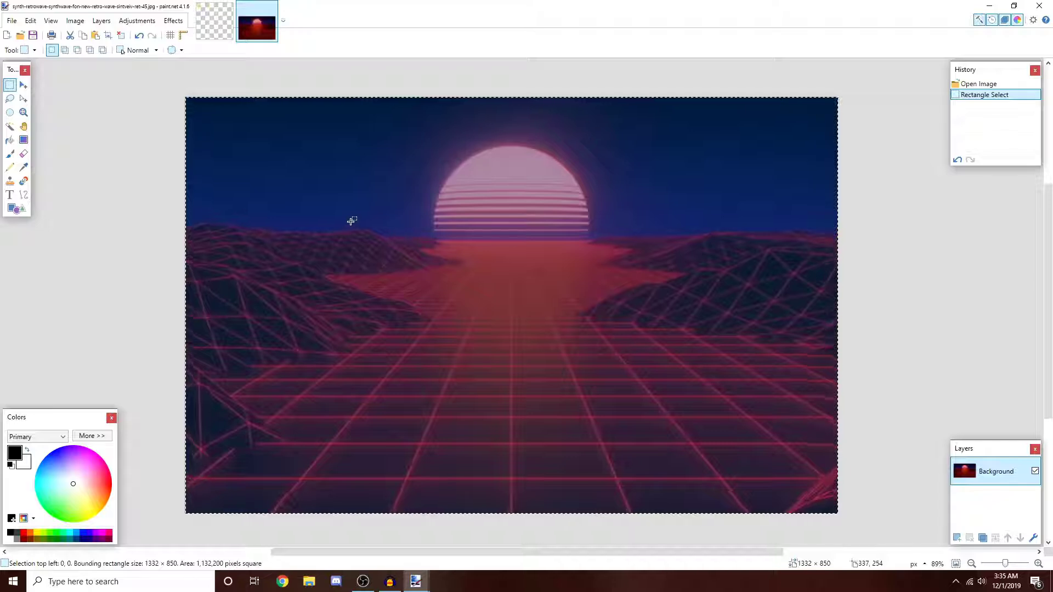
{"action": "left_click", "coordinate": [203, 26]}
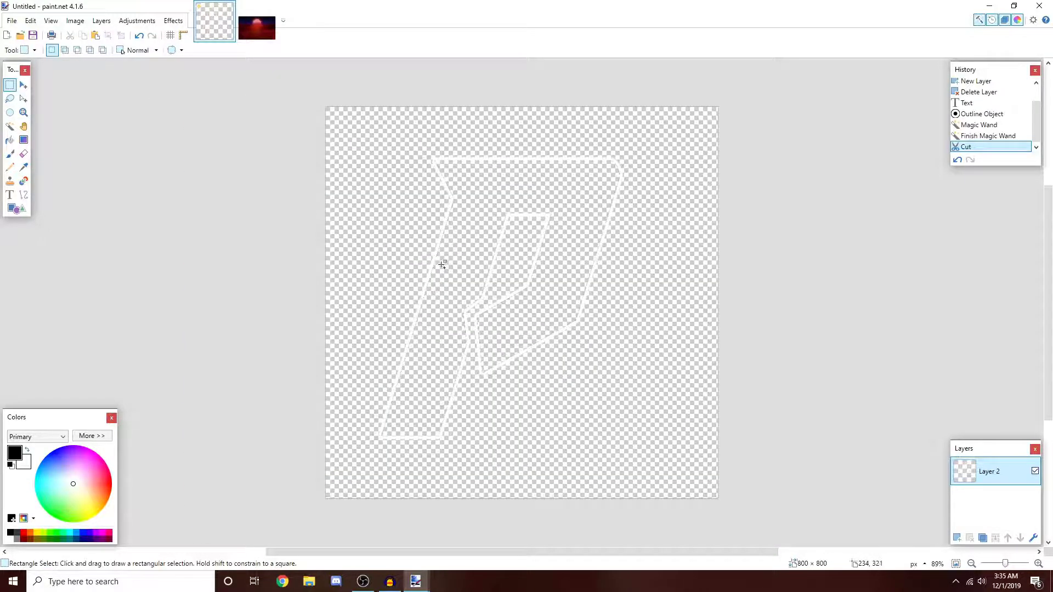
{"action": "key", "text": "ctrl+shift+v"}
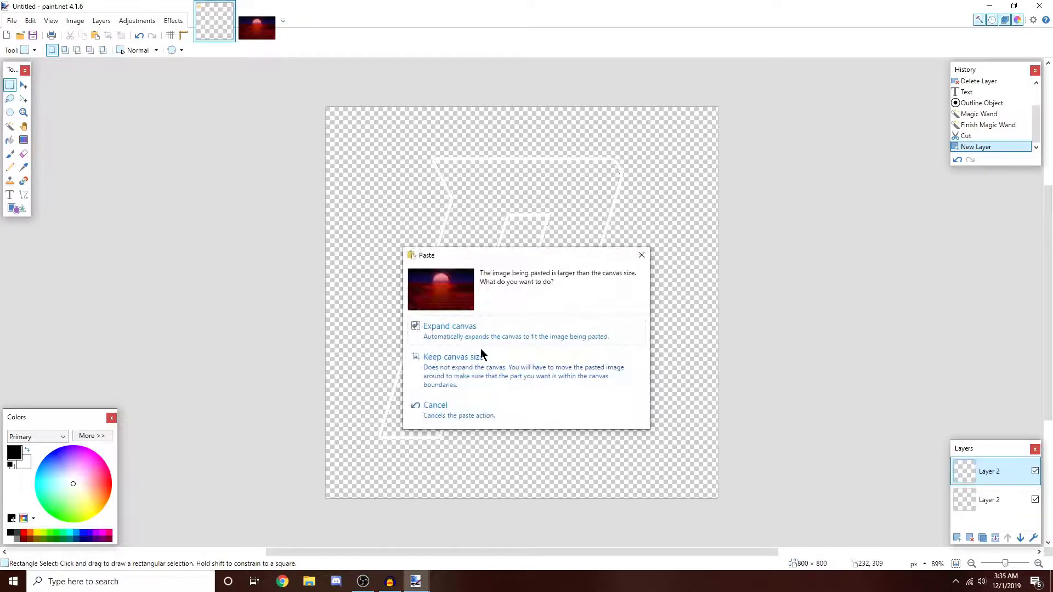
{"action": "left_click", "coordinate": [475, 369]}
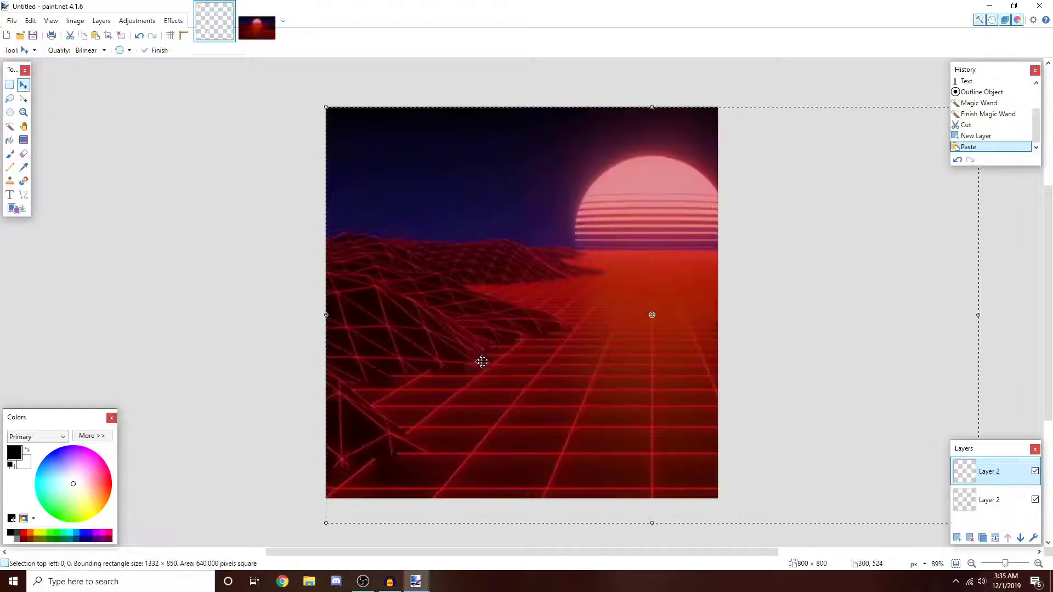
- Scale the pasted synthwave image down to about 825 × 593 px and centre it across the canvas
{"action": "left_click_drag", "start_coordinate": [557, 360], "coordinate": [535, 387]}
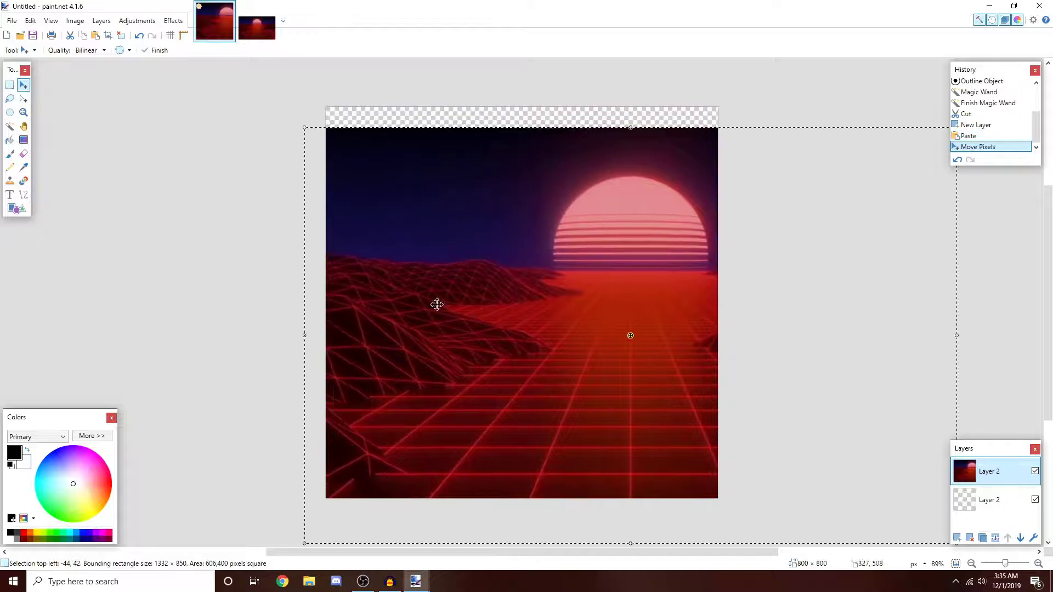
{"action": "left_click_drag", "start_coordinate": [417, 250], "coordinate": [434, 239]}
{"action": "left_click_drag", "start_coordinate": [321, 121], "coordinate": [587, 299]}
{"action": "left_click_drag", "start_coordinate": [914, 413], "coordinate": [686, 308]}
{"action": "left_click_drag", "start_coordinate": [717, 417], "coordinate": [729, 463]}
{"action": "left_click_drag", "start_coordinate": [628, 411], "coordinate": [621, 383]}
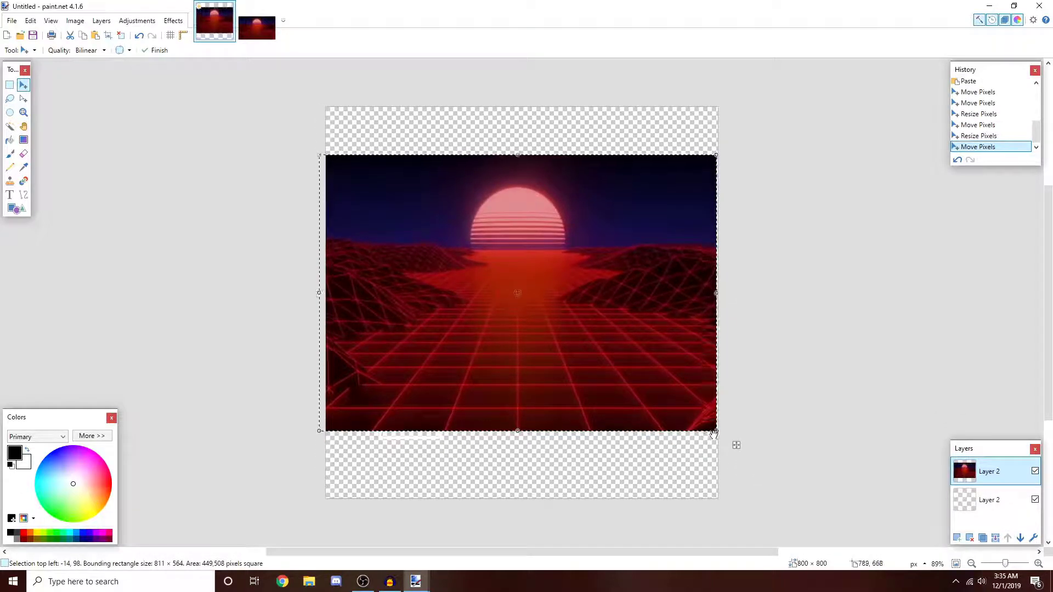
{"action": "left_click_drag", "start_coordinate": [716, 432], "coordinate": [723, 445]}
{"action": "left_click_drag", "start_coordinate": [664, 372], "coordinate": [661, 370]}
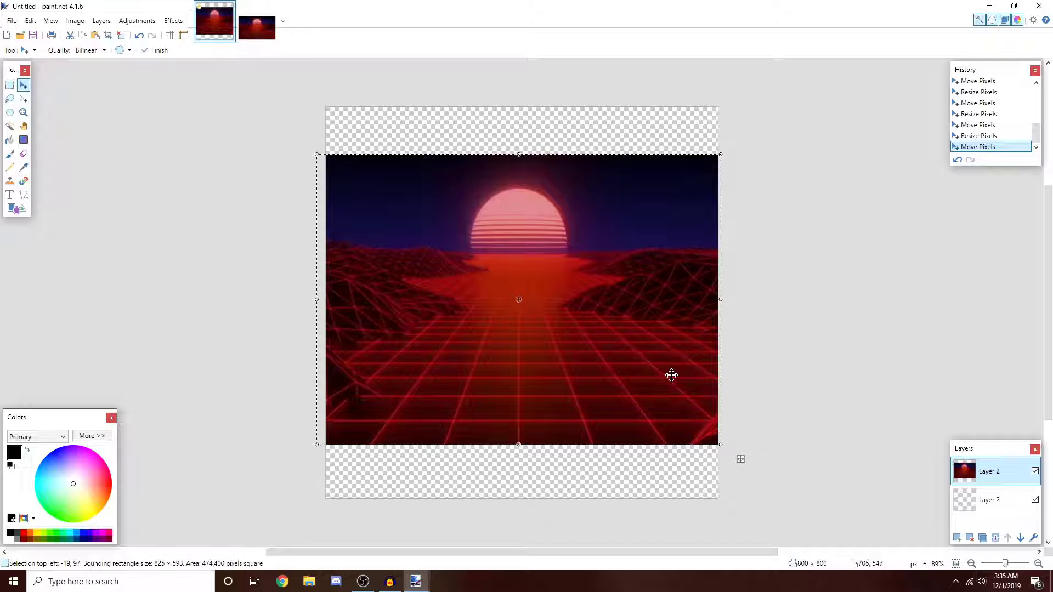
- Move the synthwave layer below the outline layer, enlarge it to about 882 × 652 px behind the whole P and deselect it
{"action": "left_click", "coordinate": [1020, 539]}
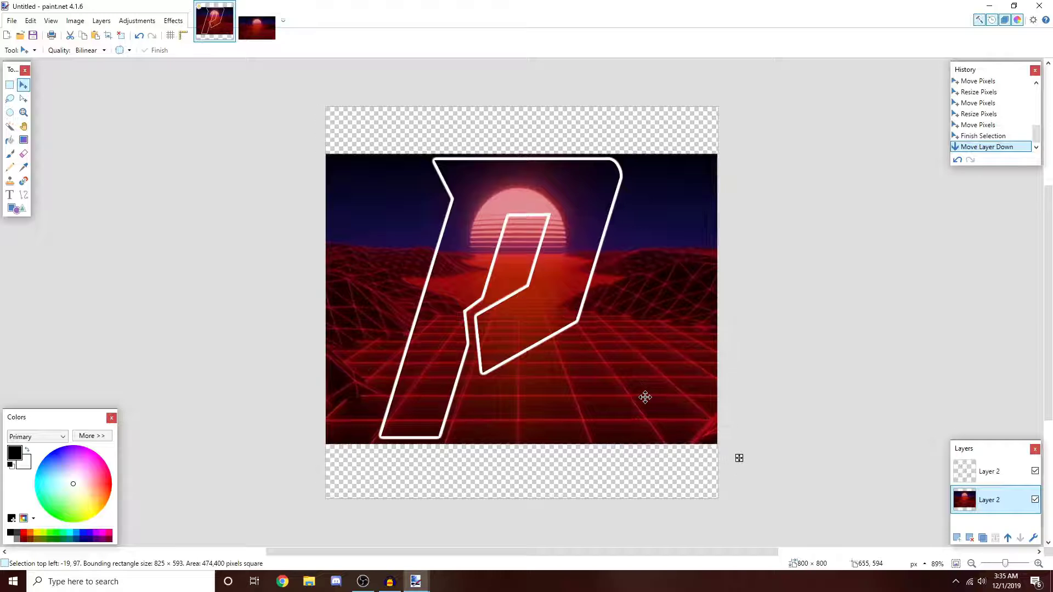
{"action": "mouse_move", "coordinate": [643, 397]}
{"action": "left_mouse_down"}
{"action": "mouse_move", "coordinate": [646, 383]}
{"action": "mouse_move", "coordinate": [683, 371]}
{"action": "mouse_move", "coordinate": [646, 395]}
{"action": "left_mouse_up"}
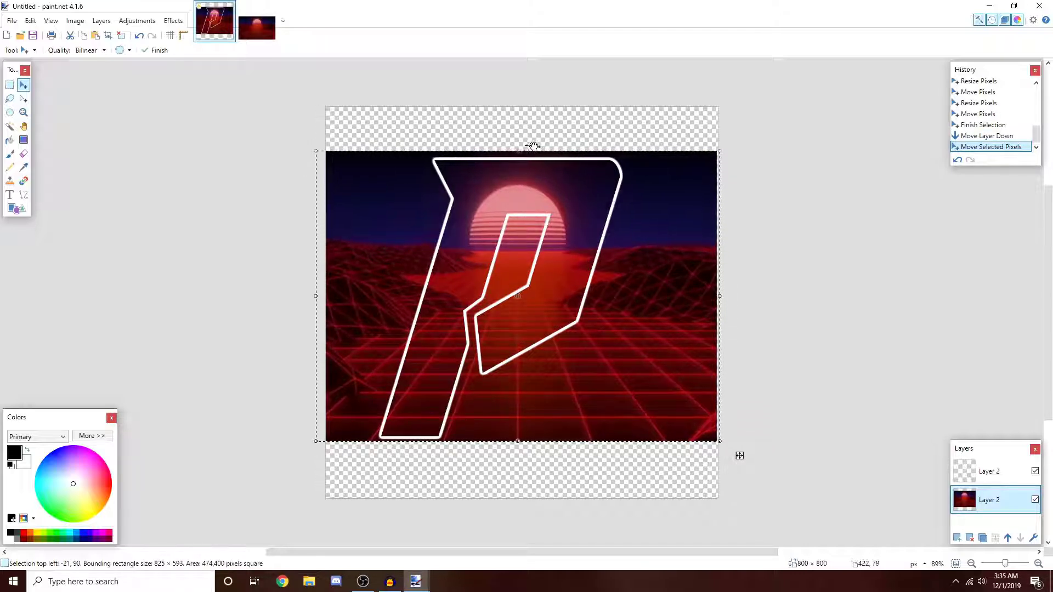
{"action": "mouse_move", "coordinate": [513, 151]}
{"action": "left_mouse_down"}
{"action": "mouse_move", "coordinate": [518, 128]}
{"action": "mouse_move", "coordinate": [516, 147]}
{"action": "left_mouse_up"}
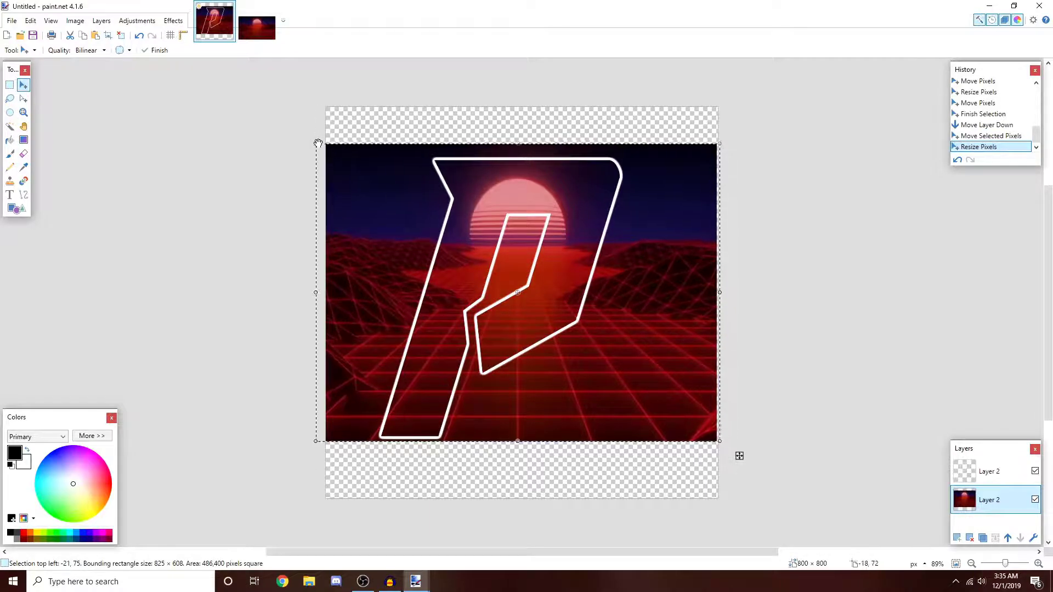
{"action": "left_click_drag", "start_coordinate": [317, 145], "coordinate": [301, 129]}
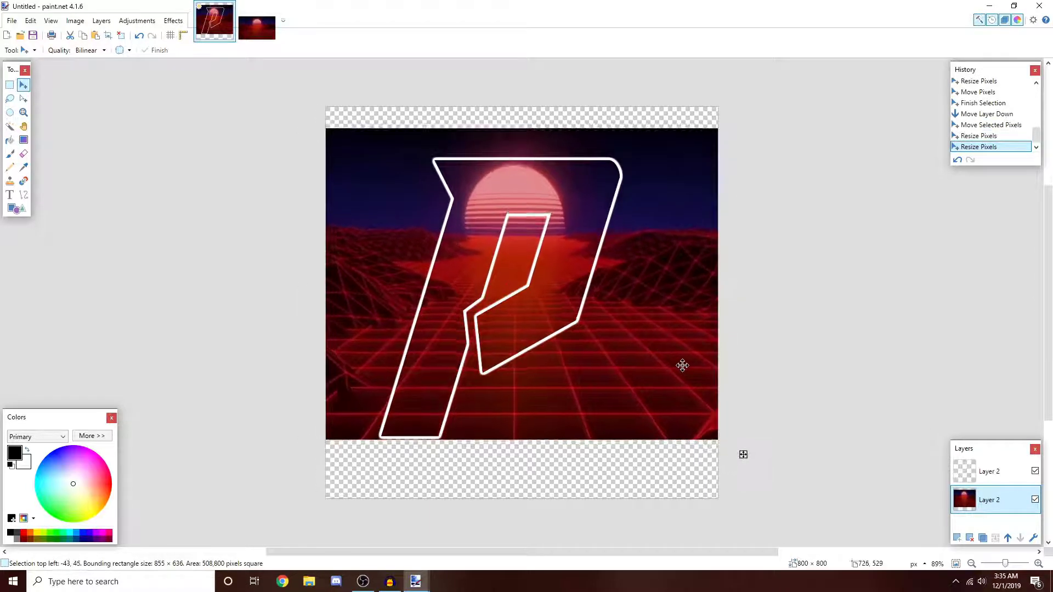
{"action": "left_click_drag", "start_coordinate": [681, 358], "coordinate": [678, 363]}
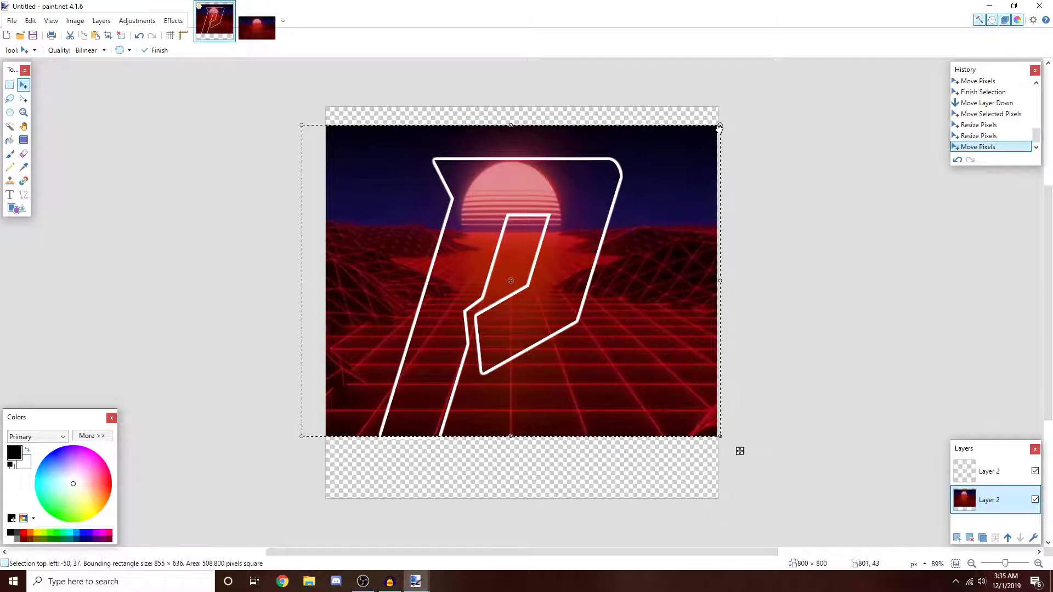
{"action": "left_click_drag", "start_coordinate": [719, 127], "coordinate": [731, 126]}
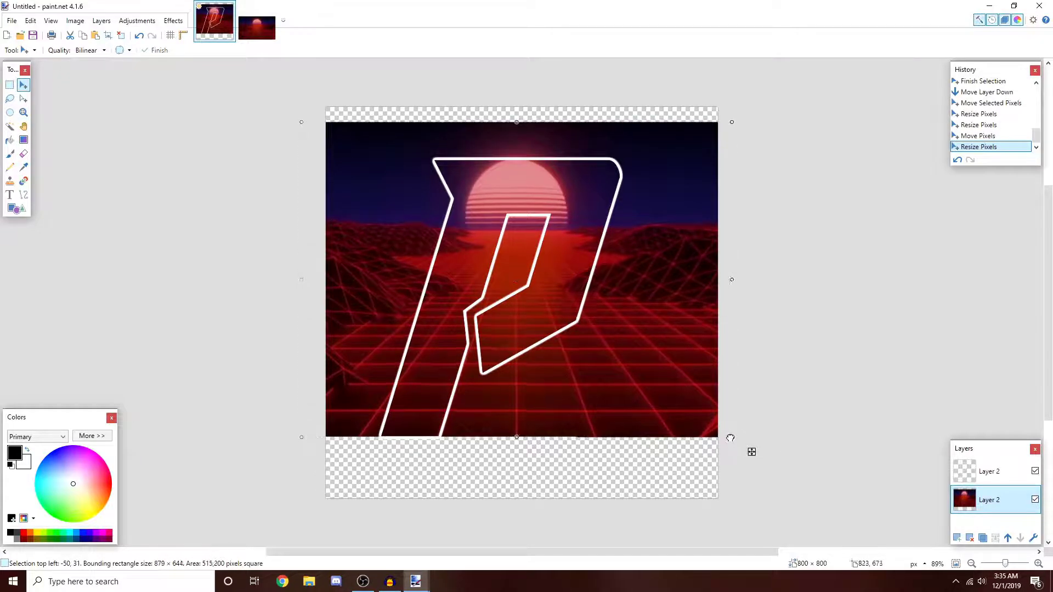
{"action": "left_click_drag", "start_coordinate": [730, 438], "coordinate": [732, 441]}
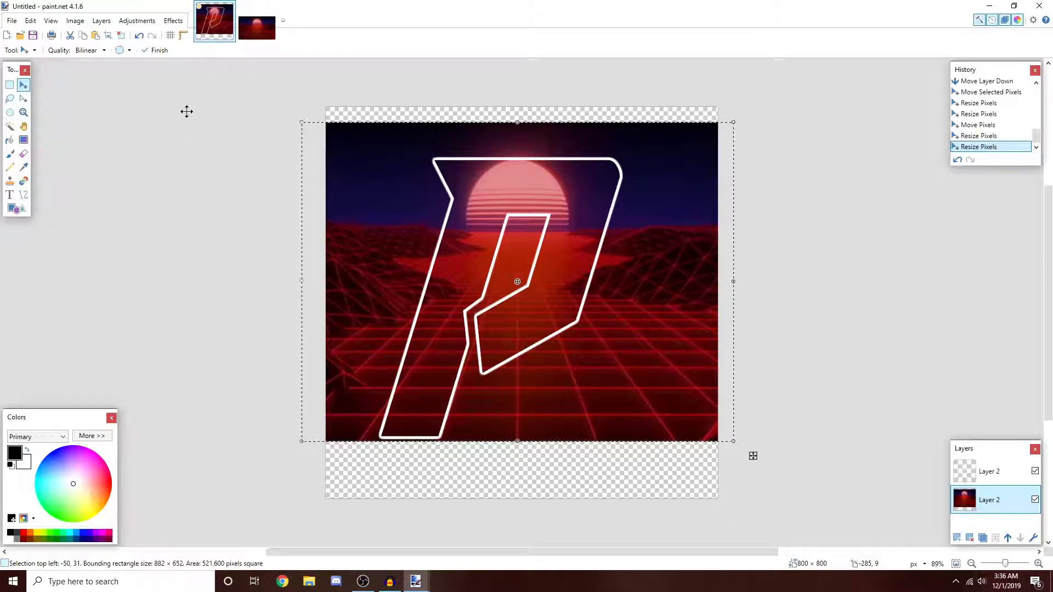
{"action": "key", "text": "ctrl+d"}
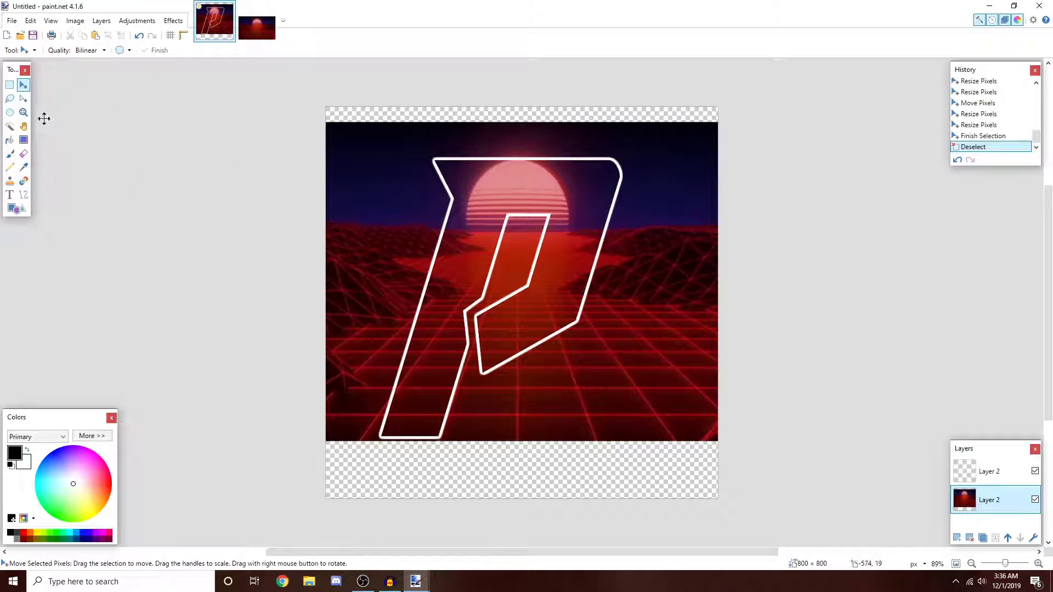
- Set the Eraser width to 75 and roughly erase the synthwave image around the outside of the letter P
{"action": "left_click", "coordinate": [25, 154]}
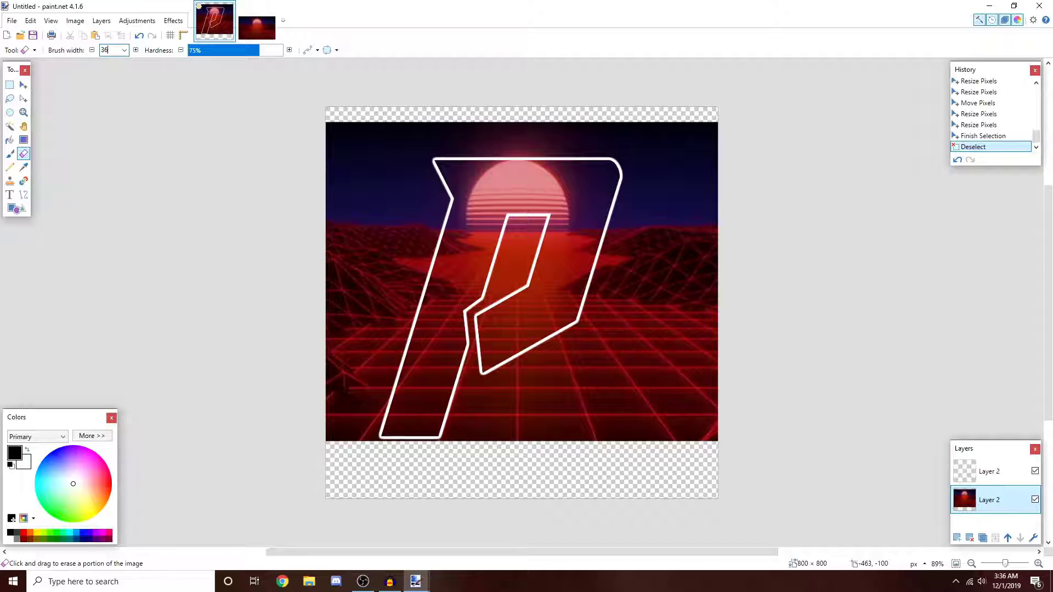
{"action": "mouse_move", "coordinate": [321, 129]}
{"action": "left_mouse_down"}
{"action": "mouse_move", "coordinate": [351, 165]}
{"action": "mouse_move", "coordinate": [337, 263]}
{"action": "mouse_move", "coordinate": [336, 125]}
{"action": "left_mouse_up"}
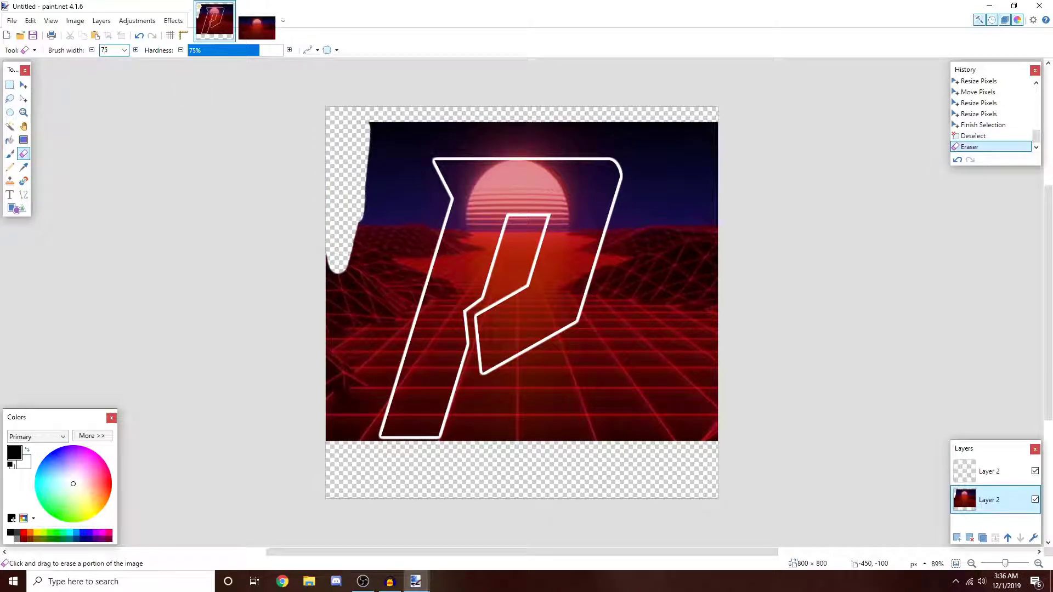
{"action": "mouse_move", "coordinate": [358, 250]}
{"action": "left_mouse_down"}
{"action": "mouse_move", "coordinate": [342, 330]}
{"action": "mouse_move", "coordinate": [348, 320]}
{"action": "mouse_move", "coordinate": [328, 310]}
{"action": "mouse_move", "coordinate": [383, 200]}
{"action": "mouse_move", "coordinate": [388, 158]}
{"action": "mouse_move", "coordinate": [376, 263]}
{"action": "mouse_move", "coordinate": [344, 322]}
{"action": "mouse_move", "coordinate": [323, 403]}
{"action": "mouse_move", "coordinate": [341, 419]}
{"action": "mouse_move", "coordinate": [339, 437]}
{"action": "mouse_move", "coordinate": [365, 350]}
{"action": "left_mouse_up"}
{"action": "mouse_move", "coordinate": [531, 462]}
{"action": "left_mouse_down"}
{"action": "mouse_move", "coordinate": [647, 350]}
{"action": "mouse_move", "coordinate": [648, 469]}
{"action": "mouse_move", "coordinate": [652, 131]}
{"action": "mouse_move", "coordinate": [646, 328]}
{"action": "mouse_move", "coordinate": [603, 159]}
{"action": "mouse_move", "coordinate": [402, 178]}
{"action": "mouse_move", "coordinate": [408, 236]}
{"action": "mouse_move", "coordinate": [359, 405]}
{"action": "mouse_move", "coordinate": [393, 368]}
{"action": "mouse_move", "coordinate": [393, 283]}
{"action": "left_mouse_up"}
- Undo the last eraser stroke and erase again around the foot of the P's stem
{"action": "scroll", "coordinate": [356, 425], "scroll_direction": "up", "scroll_amount": 5, "text": "ctrl"}
{"action": "scroll", "coordinate": [357, 427], "scroll_direction": "down", "scroll_amount": 3}
{"action": "left_click", "coordinate": [957, 160]}
{"action": "mouse_move", "coordinate": [433, 422]}
{"action": "left_mouse_down"}
{"action": "mouse_move", "coordinate": [644, 429]}
{"action": "mouse_move", "coordinate": [841, 270]}
{"action": "mouse_move", "coordinate": [756, 291]}
{"action": "left_mouse_up"}
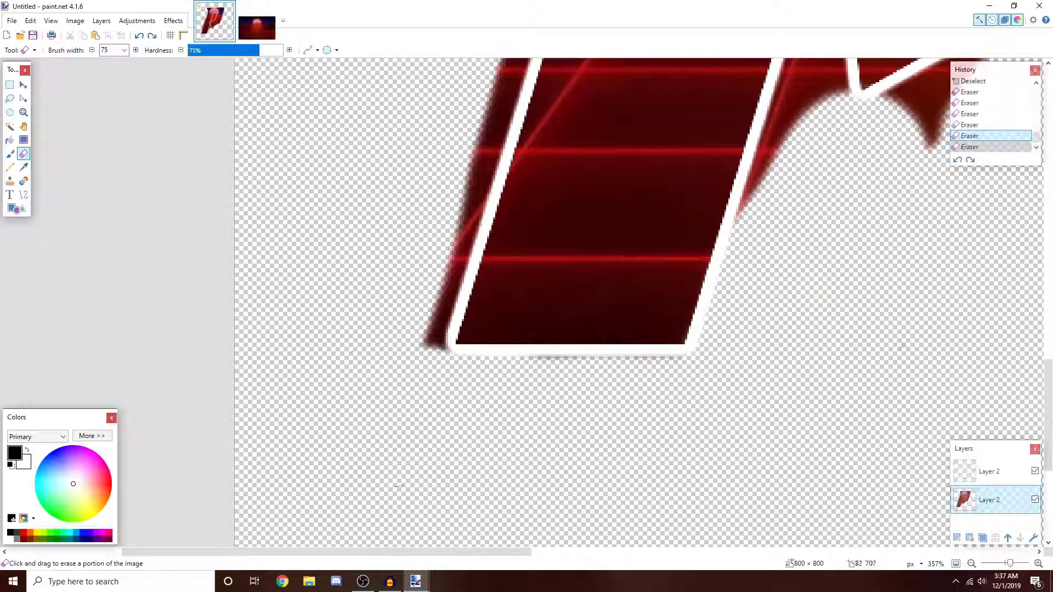
- Erase the leftover image along the outer left edge of the P, from the foot to the upper corner
{"action": "left_click_drag", "start_coordinate": [393, 384], "coordinate": [442, 125]}
{"action": "scroll", "coordinate": [442, 126], "scroll_direction": "up", "scroll_amount": 2}
{"action": "mouse_move", "coordinate": [452, 298]}
{"action": "left_mouse_down"}
{"action": "mouse_move", "coordinate": [430, 387]}
{"action": "mouse_move", "coordinate": [480, 282]}
{"action": "left_mouse_up"}
{"action": "scroll", "coordinate": [494, 277], "scroll_direction": "up", "scroll_amount": 1}
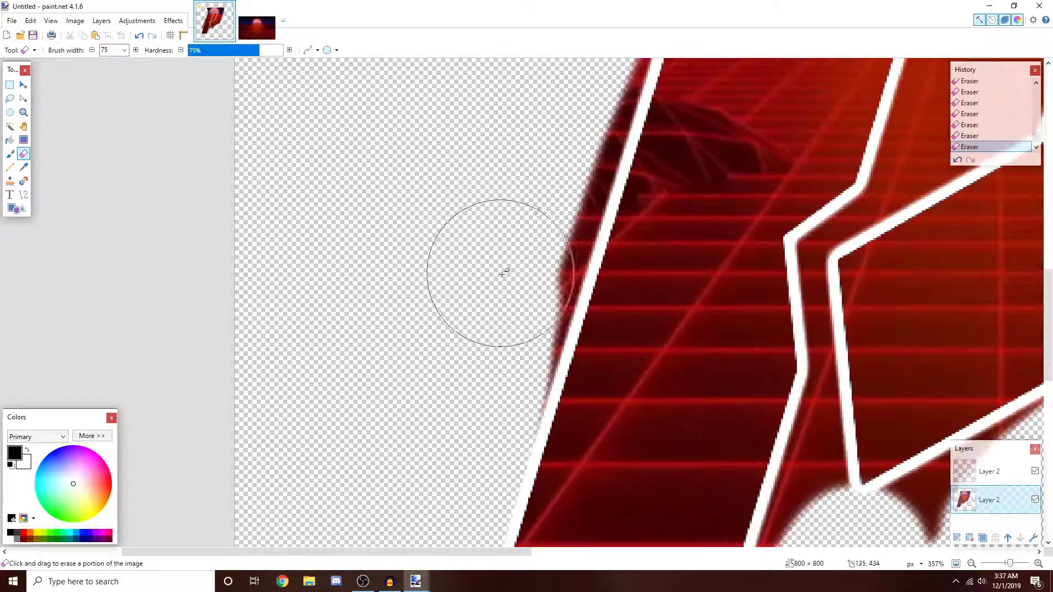
{"action": "scroll", "coordinate": [417, 323], "scroll_direction": "right", "scroll_amount": 1}
{"action": "scroll", "coordinate": [472, 236], "scroll_direction": "up", "scroll_amount": 2}
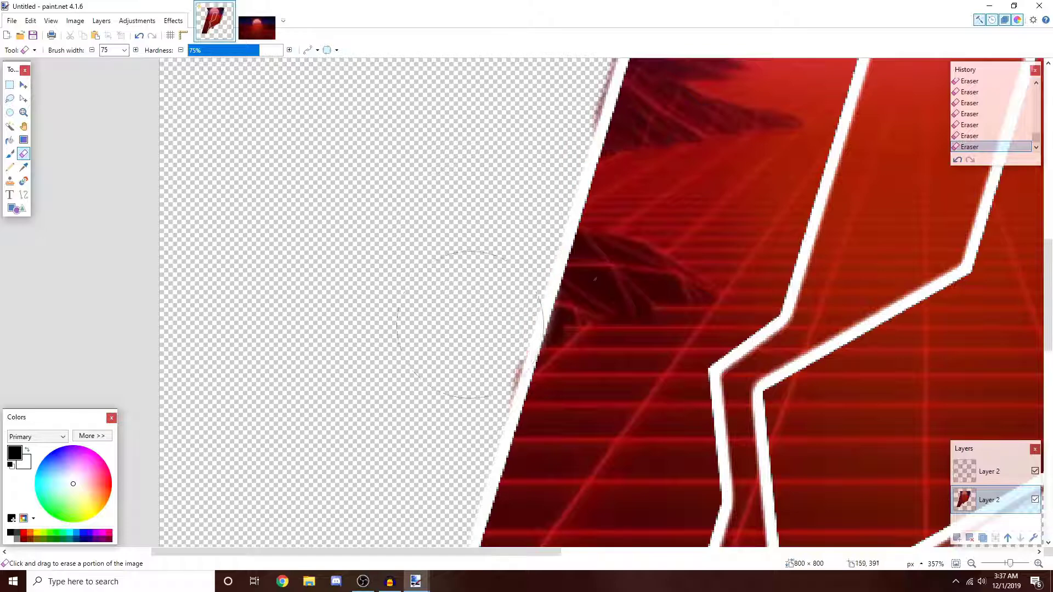
{"action": "scroll", "coordinate": [493, 307], "scroll_direction": "up", "scroll_amount": 2}
{"action": "scroll", "coordinate": [615, 113], "scroll_direction": "up", "scroll_amount": 3}
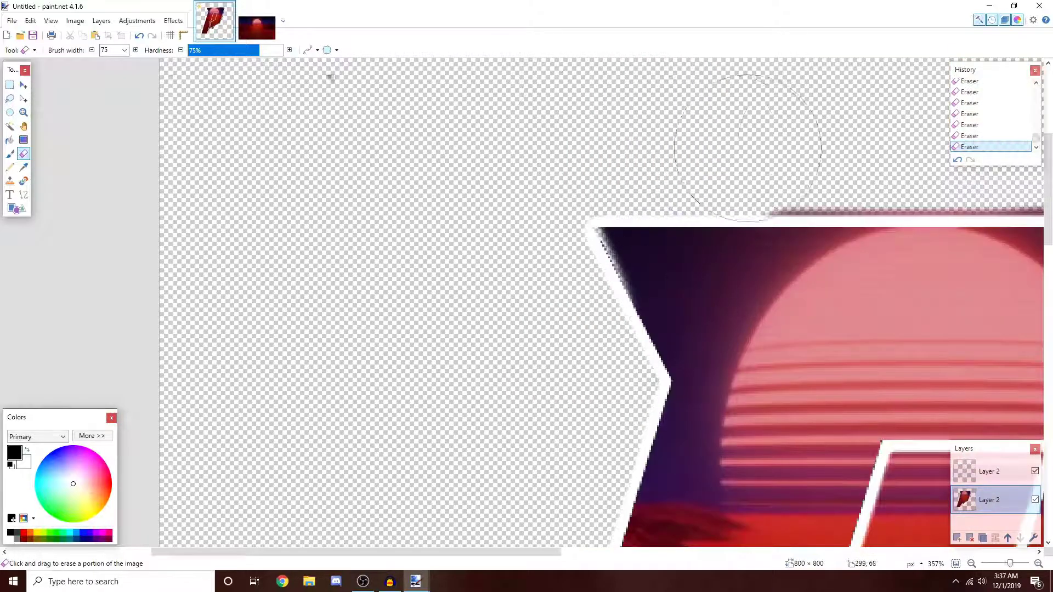
- Erase the leftover image outside the P's top edge, rounded corner, right side and lower diagonal edge
{"action": "left_click_drag", "start_coordinate": [747, 148], "coordinate": [877, 141]}
{"action": "left_click_drag", "start_coordinate": [472, 552], "coordinate": [698, 558]}
{"action": "mouse_move", "coordinate": [641, 141]}
{"action": "left_mouse_down"}
{"action": "mouse_move", "coordinate": [383, 143]}
{"action": "mouse_move", "coordinate": [625, 147]}
{"action": "mouse_move", "coordinate": [818, 183]}
{"action": "mouse_move", "coordinate": [829, 210]}
{"action": "left_mouse_up"}
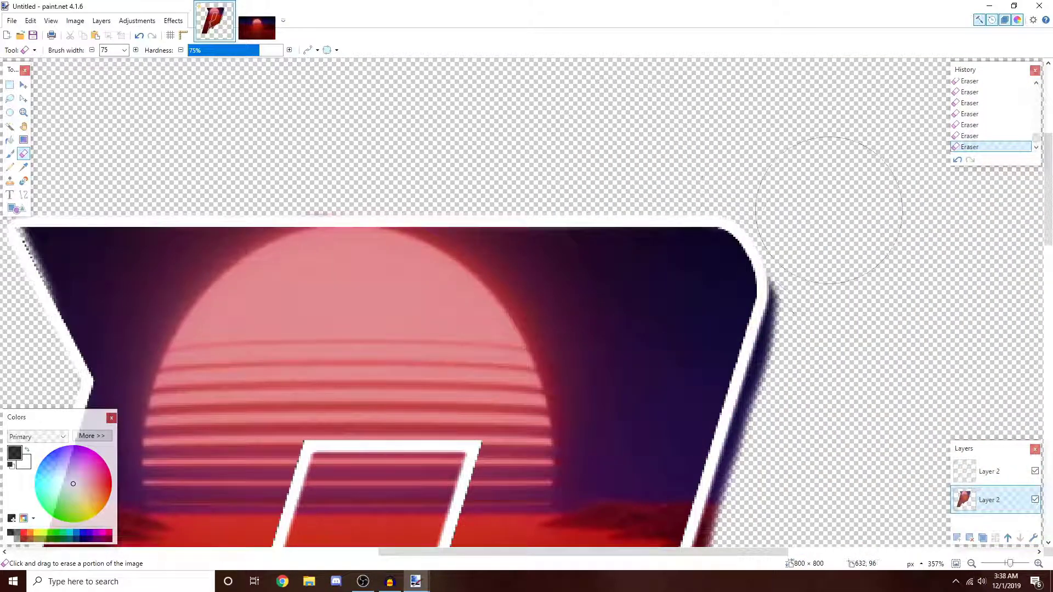
{"action": "scroll", "coordinate": [817, 329], "scroll_direction": "down", "scroll_amount": 5}
{"action": "scroll", "coordinate": [710, 274], "scroll_direction": "down", "scroll_amount": 2}
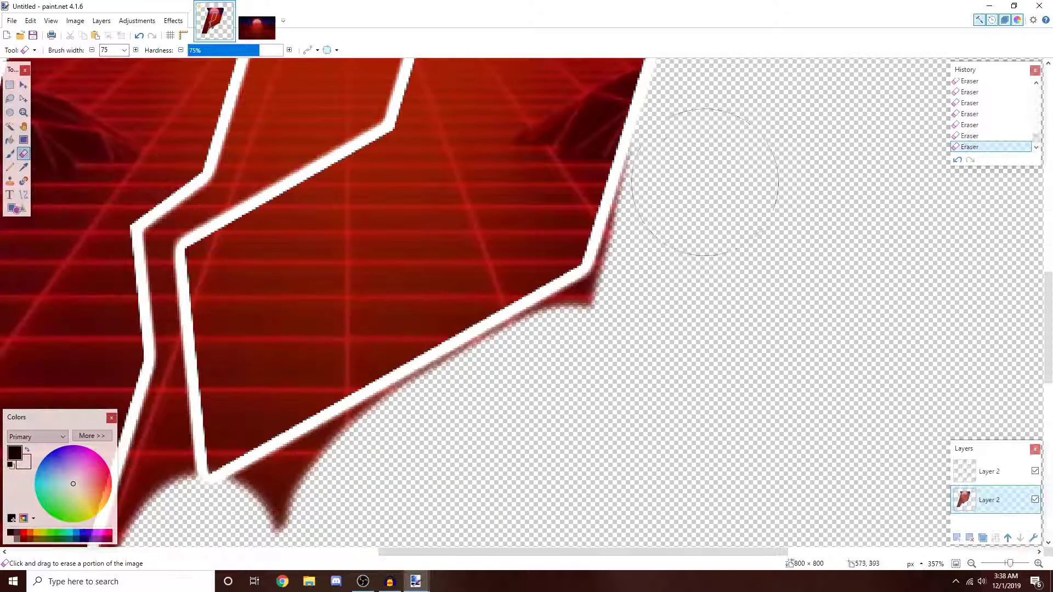
{"action": "mouse_move", "coordinate": [704, 181]}
{"action": "left_mouse_down"}
{"action": "mouse_move", "coordinate": [494, 411]}
{"action": "mouse_move", "coordinate": [442, 435]}
{"action": "left_mouse_up"}
- Reduce the Eraser width to 35 and erase the image between the stem and the bowl's lower tip
{"action": "scroll", "coordinate": [442, 435], "scroll_direction": "down", "scroll_amount": 2}
{"action": "scroll", "coordinate": [351, 326], "scroll_direction": "down", "scroll_amount": 4}
{"action": "scroll", "coordinate": [351, 326], "scroll_direction": "left", "scroll_amount": 3}
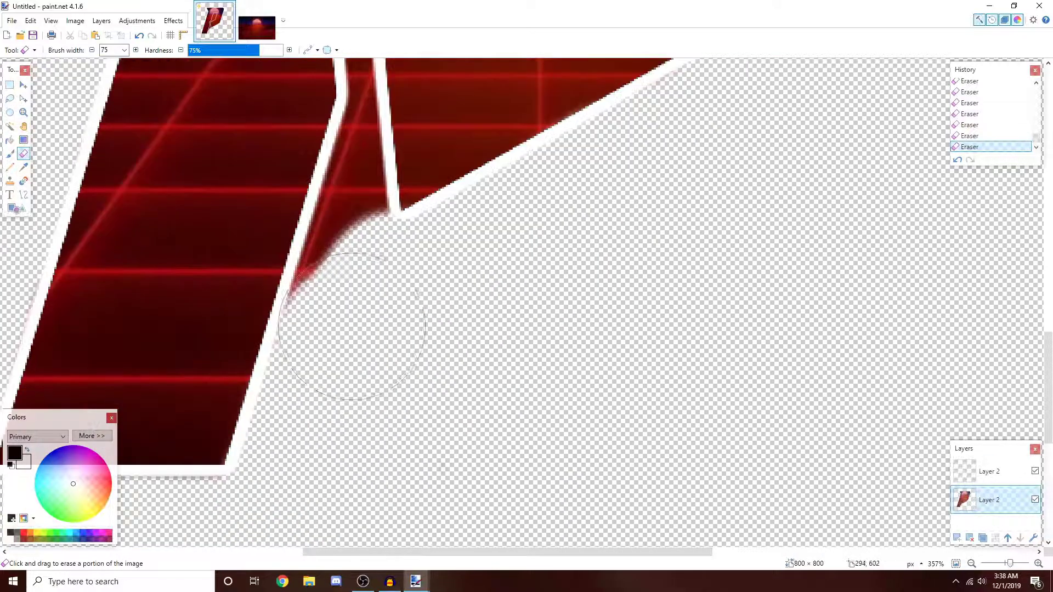
{"action": "key", "text": "bracketleft"}
{"action": "key", "text": "bracketleft"}
{"action": "key", "text": "bracketleft"}
{"action": "key", "text": "bracketleft"}
{"action": "key", "text": "bracketleft"}
{"action": "key", "text": "bracketleft"}
{"action": "key", "text": "bracketleft"}
{"action": "key", "text": "bracketleft"}
{"action": "mouse_move", "coordinate": [335, 258]}
{"action": "left_mouse_down"}
{"action": "mouse_move", "coordinate": [340, 235]}
{"action": "mouse_move", "coordinate": [360, 226]}
{"action": "left_mouse_up"}
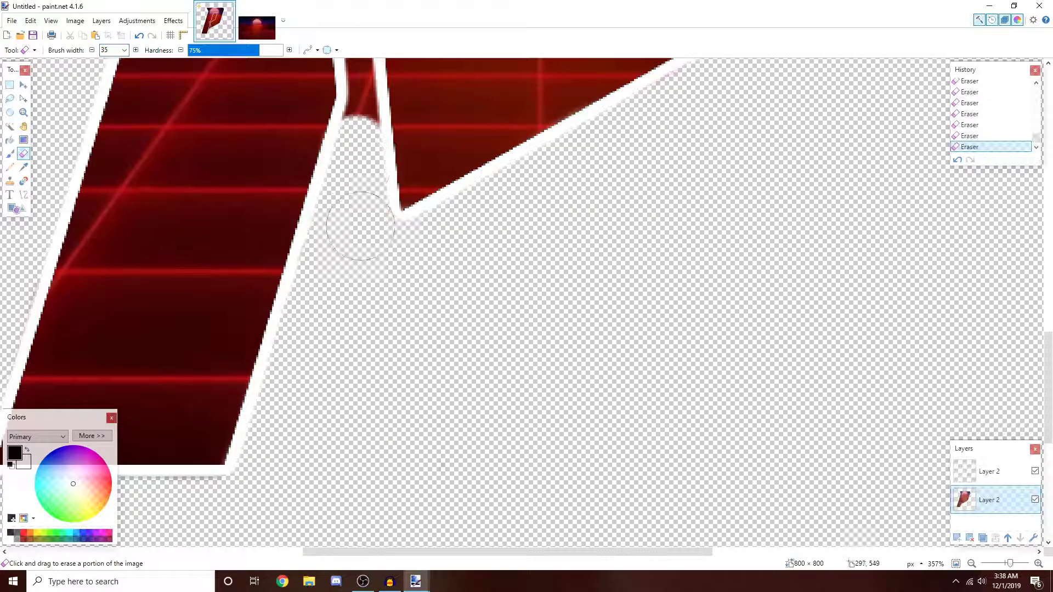
- Set the Eraser width to 10 and erase the image in the narrow channel and the lower part of the P's inner opening
{"action": "left_click", "coordinate": [125, 50]}
{"action": "scroll", "coordinate": [307, 99], "scroll_direction": "up", "scroll_amount": 5}
{"action": "scroll", "coordinate": [457, 148], "scroll_direction": "up", "scroll_amount": 2}
{"action": "mouse_move", "coordinate": [455, 274]}
{"action": "left_mouse_down"}
{"action": "mouse_move", "coordinate": [444, 225]}
{"action": "mouse_move", "coordinate": [467, 317]}
{"action": "left_mouse_up"}
{"action": "scroll", "coordinate": [444, 225], "scroll_direction": "up", "scroll_amount": 1}
{"action": "scroll", "coordinate": [460, 307], "scroll_direction": "up", "scroll_amount": 3}
{"action": "mouse_move", "coordinate": [444, 351]}
{"action": "left_mouse_down"}
{"action": "mouse_move", "coordinate": [424, 292]}
{"action": "mouse_move", "coordinate": [430, 242]}
{"action": "mouse_move", "coordinate": [575, 165]}
{"action": "mouse_move", "coordinate": [707, 134]}
{"action": "left_mouse_up"}
{"action": "scroll", "coordinate": [707, 134], "scroll_direction": "up", "scroll_amount": 3}
{"action": "mouse_move", "coordinate": [735, 165]}
{"action": "left_mouse_down"}
{"action": "mouse_move", "coordinate": [660, 117]}
{"action": "mouse_move", "coordinate": [761, 252]}
{"action": "left_mouse_up"}
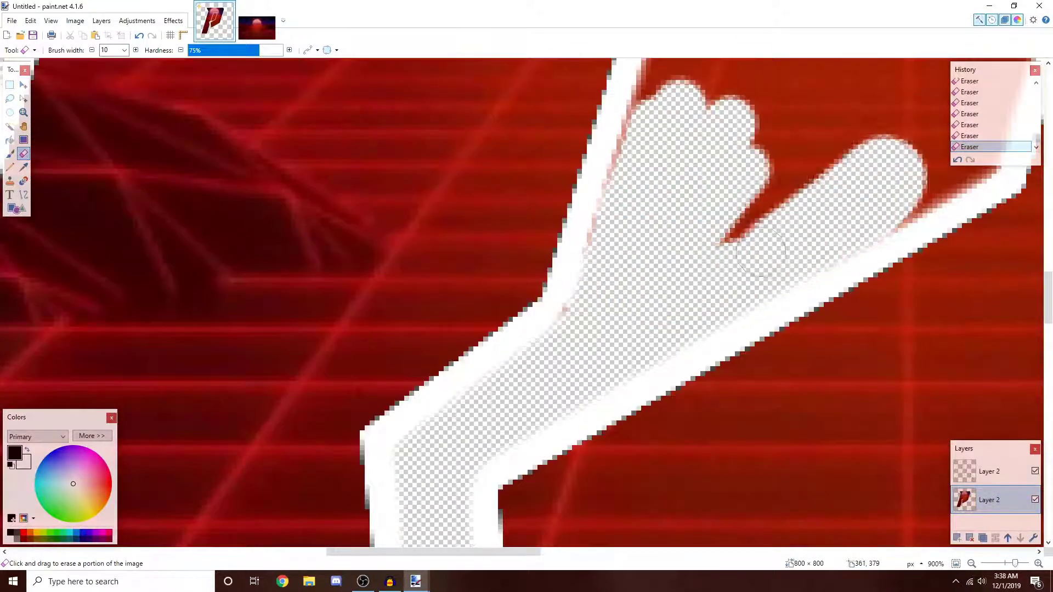
- Erase the image inside the P's inner opening upward along its left side and beneath its top edge
{"action": "scroll", "coordinate": [778, 219], "scroll_direction": "up", "scroll_amount": 3}
{"action": "mouse_move", "coordinate": [811, 137]}
{"action": "left_mouse_down"}
{"action": "mouse_move", "coordinate": [732, 181]}
{"action": "mouse_move", "coordinate": [639, 376]}
{"action": "mouse_move", "coordinate": [619, 450]}
{"action": "left_mouse_up"}
{"action": "left_click_drag", "start_coordinate": [510, 552], "coordinate": [575, 552]}
{"action": "left_click_drag", "start_coordinate": [592, 263], "coordinate": [580, 181]}
{"action": "scroll", "coordinate": [592, 98], "scroll_direction": "up", "scroll_amount": 4}
{"action": "mouse_move", "coordinate": [592, 99]}
{"action": "left_mouse_down"}
{"action": "mouse_move", "coordinate": [415, 359]}
{"action": "mouse_move", "coordinate": [400, 412]}
{"action": "left_mouse_up"}
{"action": "left_click_drag", "start_coordinate": [588, 373], "coordinate": [670, 86]}
{"action": "scroll", "coordinate": [658, 110], "scroll_direction": "up", "scroll_amount": 4}
{"action": "mouse_move", "coordinate": [535, 329]}
{"action": "left_mouse_down"}
{"action": "mouse_move", "coordinate": [520, 293]}
{"action": "mouse_move", "coordinate": [695, 276]}
{"action": "mouse_move", "coordinate": [861, 384]}
{"action": "left_mouse_up"}
{"action": "scroll", "coordinate": [835, 277], "scroll_direction": "down", "scroll_amount": 1}
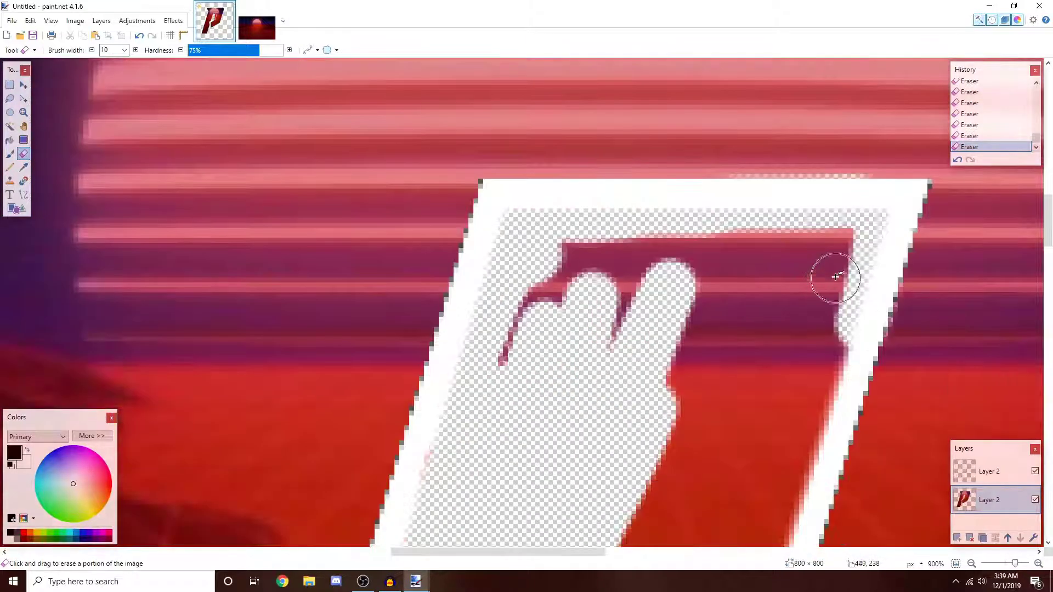
- Undo the misplaced eraser strokes in the inner opening and erase the remaining image in its upper part
{"action": "left_click", "coordinate": [957, 160]}
{"action": "mouse_move", "coordinate": [445, 431]}
{"action": "left_mouse_down"}
{"action": "mouse_move", "coordinate": [472, 331]}
{"action": "mouse_move", "coordinate": [824, 198]}
{"action": "left_mouse_up"}
{"action": "left_click", "coordinate": [957, 160]}
{"action": "mouse_move", "coordinate": [417, 472]}
{"action": "left_mouse_down"}
{"action": "mouse_move", "coordinate": [513, 241]}
{"action": "mouse_move", "coordinate": [444, 484]}
{"action": "mouse_move", "coordinate": [499, 326]}
{"action": "mouse_move", "coordinate": [511, 244]}
{"action": "mouse_move", "coordinate": [799, 224]}
{"action": "mouse_move", "coordinate": [859, 255]}
{"action": "mouse_move", "coordinate": [608, 273]}
{"action": "mouse_move", "coordinate": [697, 256]}
{"action": "mouse_move", "coordinate": [728, 310]}
{"action": "left_mouse_up"}
{"action": "left_click", "coordinate": [958, 160]}
{"action": "scroll", "coordinate": [729, 311], "scroll_direction": "down", "scroll_amount": 1}
{"action": "left_click_drag", "start_coordinate": [690, 351], "coordinate": [825, 291]}
- Erase the rest of the image along the right side of the inner opening down to its lower corner
{"action": "scroll", "coordinate": [823, 279], "scroll_direction": "down", "scroll_amount": 3}
{"action": "mouse_move", "coordinate": [792, 214]}
{"action": "left_mouse_down"}
{"action": "mouse_move", "coordinate": [735, 386]}
{"action": "mouse_move", "coordinate": [677, 203]}
{"action": "left_mouse_up"}
{"action": "scroll", "coordinate": [713, 224], "scroll_direction": "down", "scroll_amount": 3}
{"action": "mouse_move", "coordinate": [721, 232]}
{"action": "left_mouse_down"}
{"action": "mouse_move", "coordinate": [608, 402]}
{"action": "mouse_move", "coordinate": [666, 274]}
{"action": "left_mouse_up"}
{"action": "scroll", "coordinate": [549, 263], "scroll_direction": "down", "scroll_amount": 4}
{"action": "scroll", "coordinate": [486, 258], "scroll_direction": "down", "scroll_amount": 8}
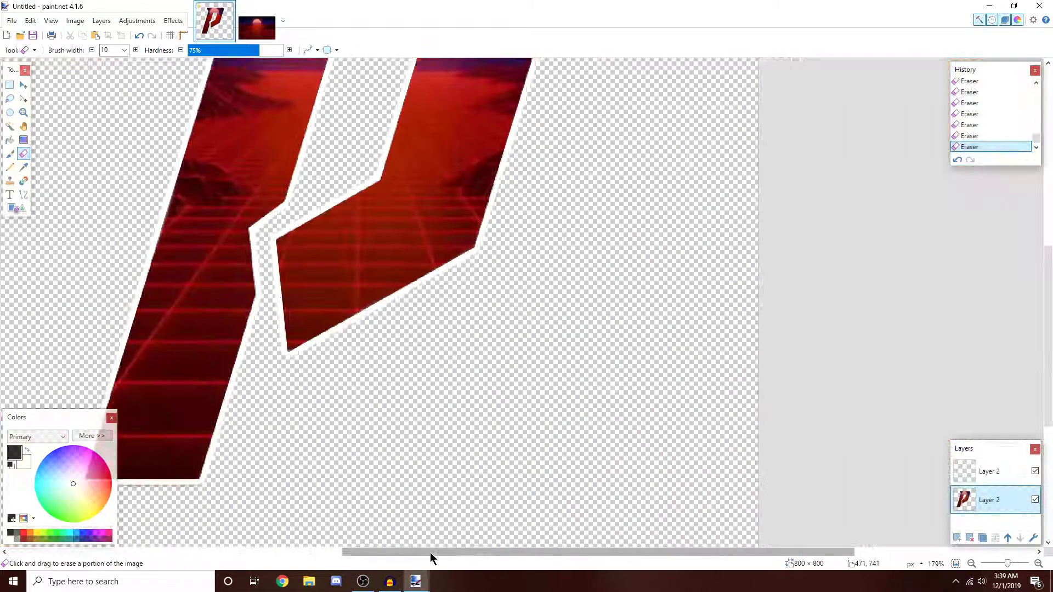
- Erase the image fringe beneath the white outline at the foot of the P's stem
{"action": "left_click_drag", "start_coordinate": [430, 553], "coordinate": [371, 553]}
{"action": "scroll", "coordinate": [371, 384], "scroll_direction": "up", "scroll_amount": 4}
{"action": "scroll", "coordinate": [370, 298], "scroll_direction": "down", "scroll_amount": 2}
{"action": "scroll", "coordinate": [472, 438], "scroll_direction": "down", "scroll_amount": 2}
{"action": "scroll", "coordinate": [477, 438], "scroll_direction": "up", "scroll_amount": 1}
{"action": "mouse_move", "coordinate": [481, 553]}
{"action": "left_mouse_down"}
{"action": "mouse_move", "coordinate": [451, 554]}
{"action": "mouse_move", "coordinate": [505, 553]}
{"action": "mouse_move", "coordinate": [477, 552]}
{"action": "left_mouse_up"}
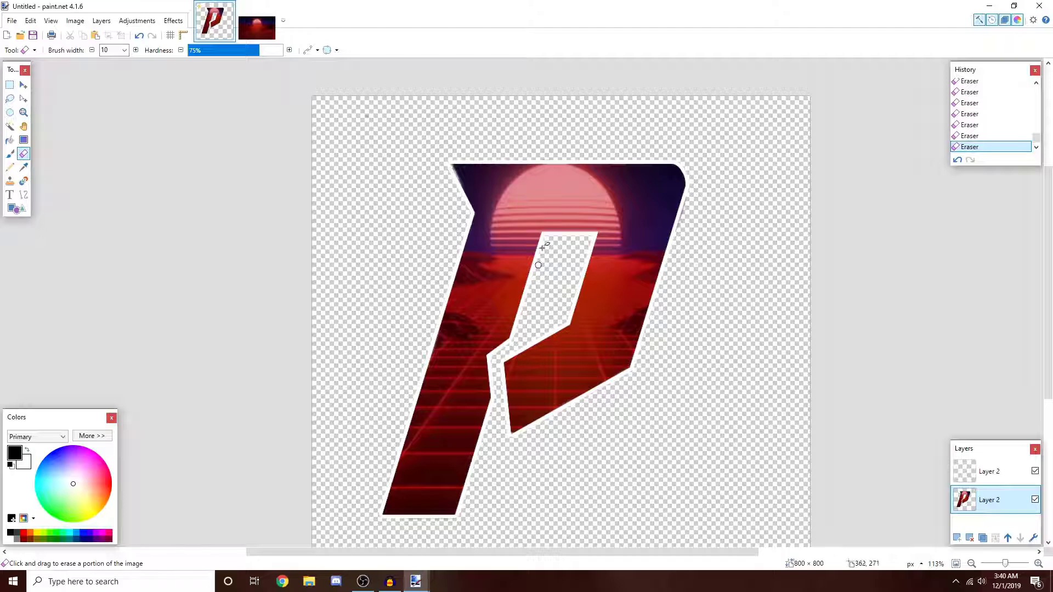
{"action": "scroll", "coordinate": [415, 393], "scroll_direction": "up", "scroll_amount": 10}
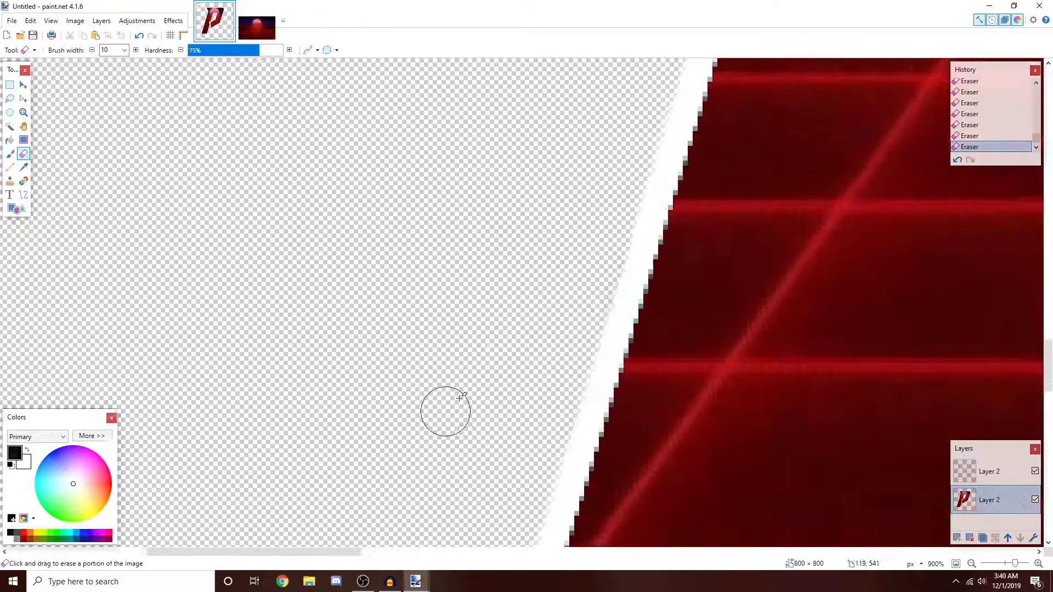
{"action": "scroll", "coordinate": [477, 438], "scroll_direction": "down", "scroll_amount": 5}
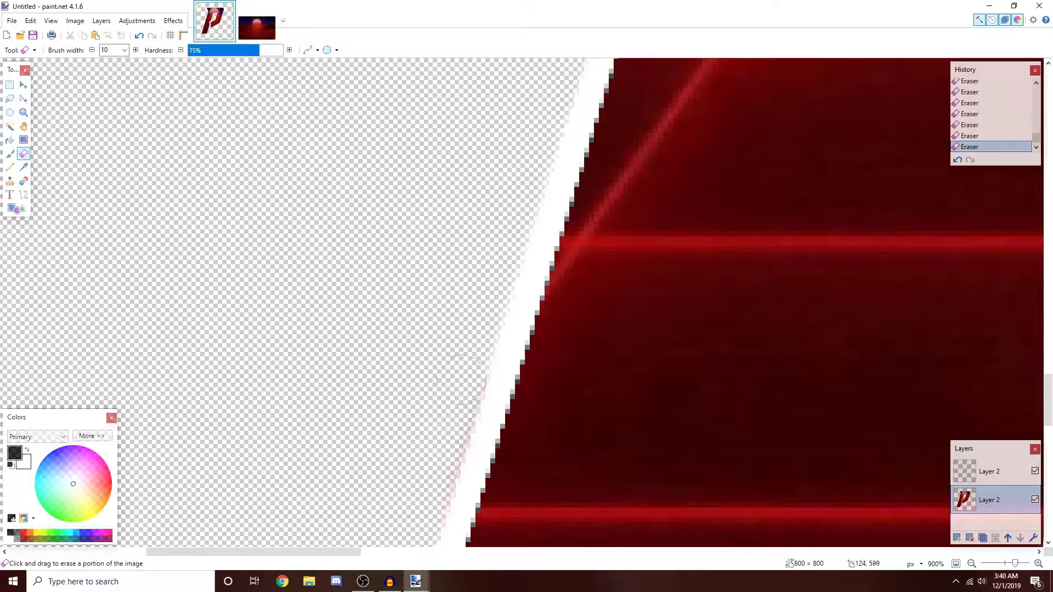
{"action": "scroll", "coordinate": [418, 376], "scroll_direction": "down", "scroll_amount": 7}
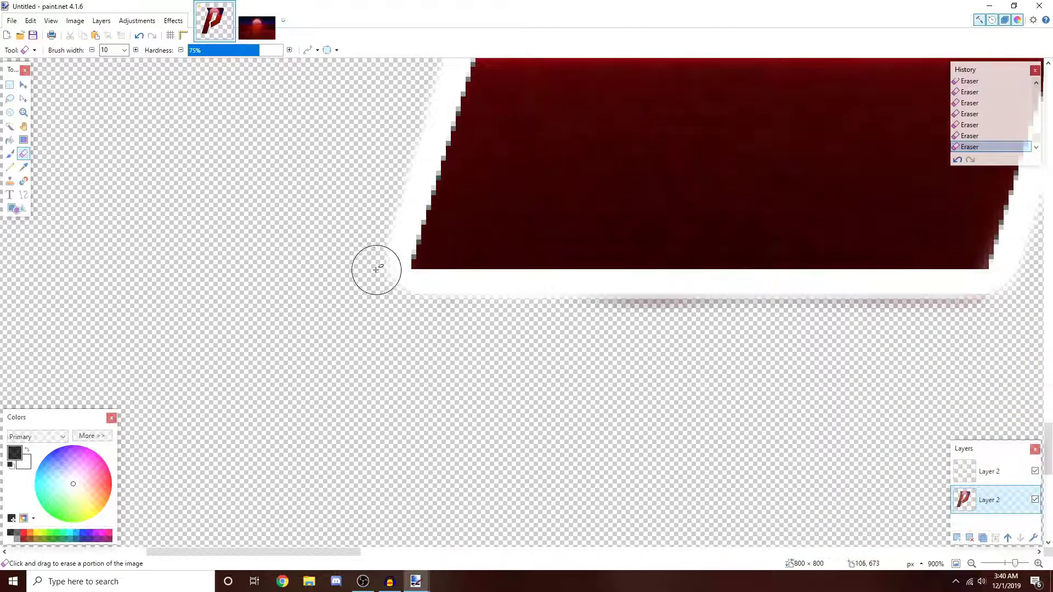
{"action": "mouse_move", "coordinate": [605, 326]}
{"action": "left_mouse_down"}
{"action": "mouse_move", "coordinate": [488, 318]}
{"action": "mouse_move", "coordinate": [617, 313]}
{"action": "mouse_move", "coordinate": [424, 316]}
{"action": "mouse_move", "coordinate": [367, 289]}
{"action": "left_mouse_up"}
{"action": "mouse_move", "coordinate": [777, 330]}
{"action": "left_mouse_down"}
{"action": "mouse_move", "coordinate": [660, 319]}
{"action": "mouse_move", "coordinate": [829, 320]}
{"action": "mouse_move", "coordinate": [1009, 299]}
{"action": "left_mouse_up"}
- Erase the remaining image fringe outside the white outline around the foot of the P's stem
{"action": "left_click_drag", "start_coordinate": [359, 555], "coordinate": [463, 554]}
{"action": "scroll", "coordinate": [634, 422], "scroll_direction": "up", "scroll_amount": 3}
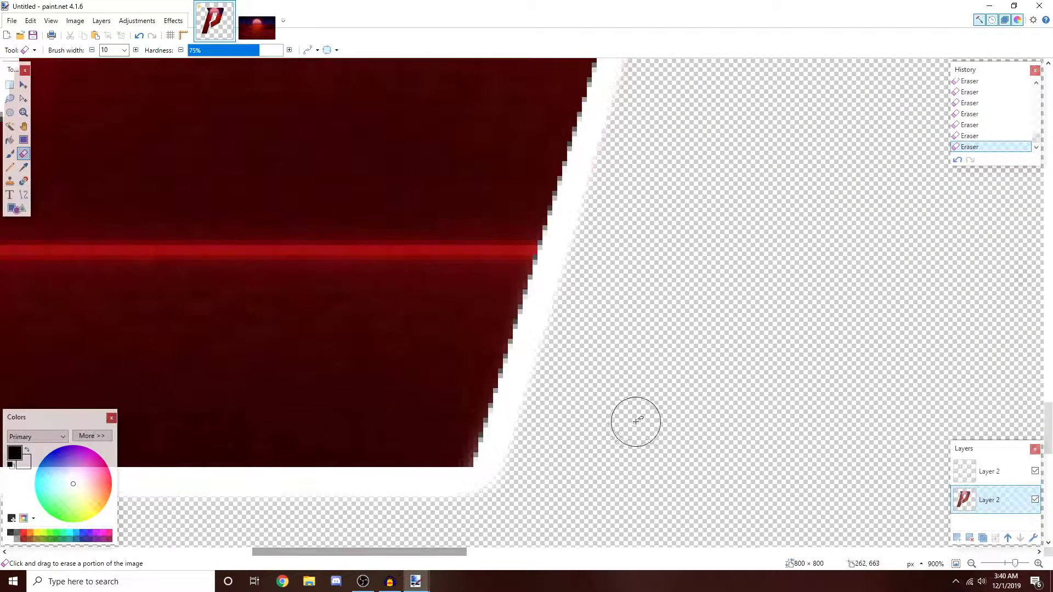
{"action": "scroll", "coordinate": [653, 395], "scroll_direction": "down", "scroll_amount": 6}
{"action": "scroll", "coordinate": [470, 426], "scroll_direction": "up", "scroll_amount": 6}
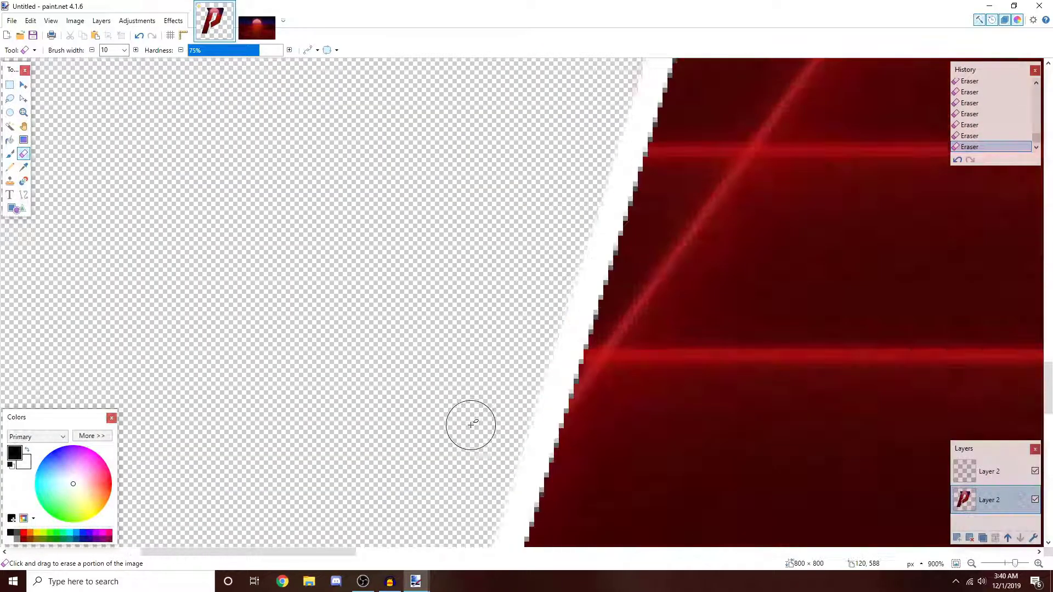
{"action": "scroll", "coordinate": [471, 425], "scroll_direction": "down", "scroll_amount": 5}
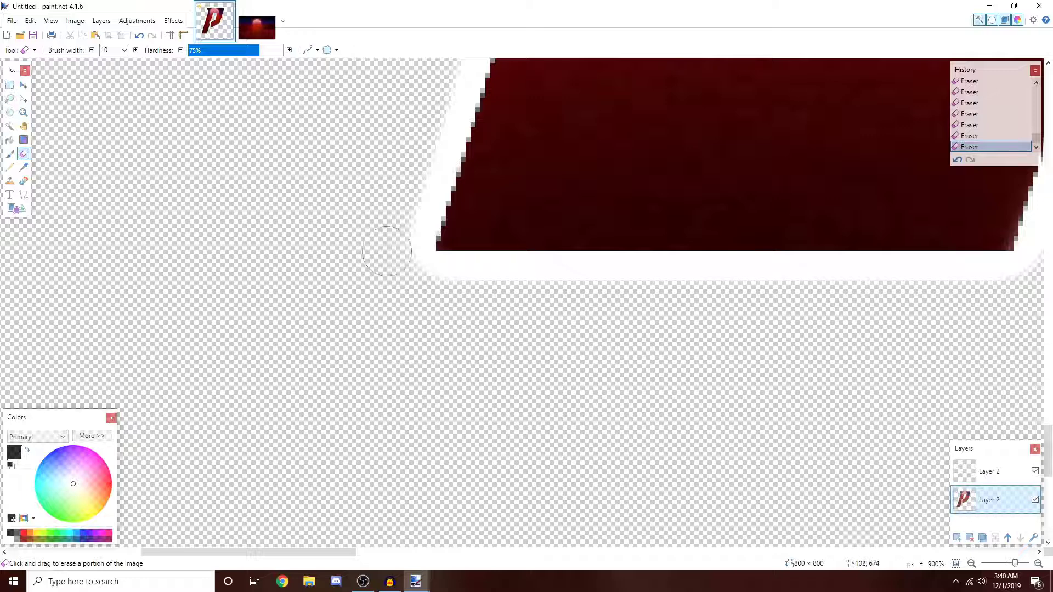
{"action": "scroll", "coordinate": [458, 281], "scroll_direction": "down", "scroll_amount": 5}
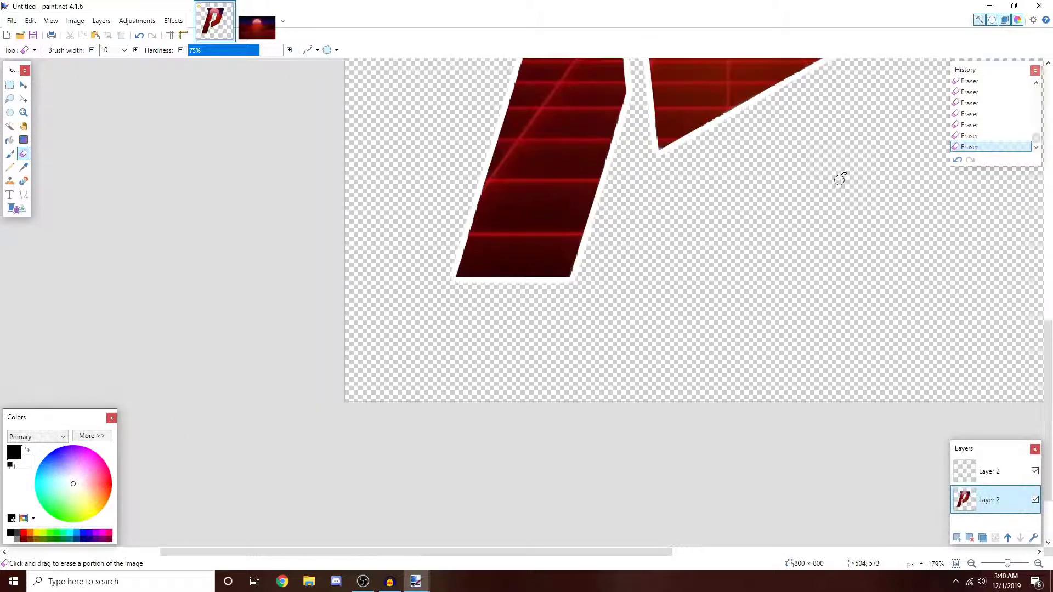
{"action": "scroll", "coordinate": [832, 210], "scroll_direction": "down", "scroll_amount": 2}
- Erase the image fringe outside the outline at the notch on the P's upper left side
{"action": "scroll", "coordinate": [554, 182], "scroll_direction": "up", "scroll_amount": 7}
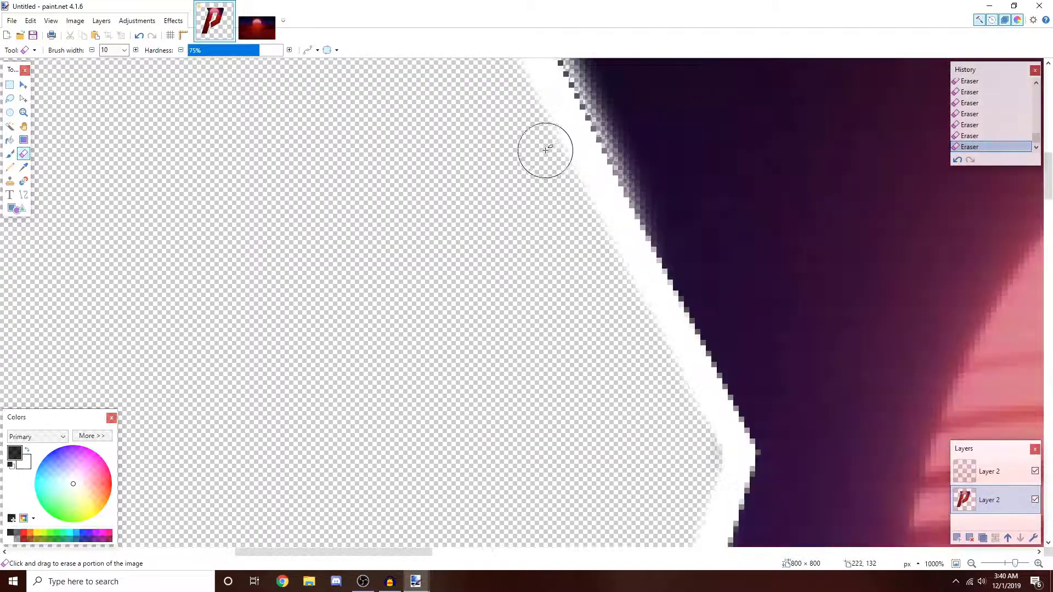
{"action": "scroll", "coordinate": [550, 214], "scroll_direction": "down", "scroll_amount": 2}
{"action": "scroll", "coordinate": [682, 216], "scroll_direction": "down", "scroll_amount": 3}
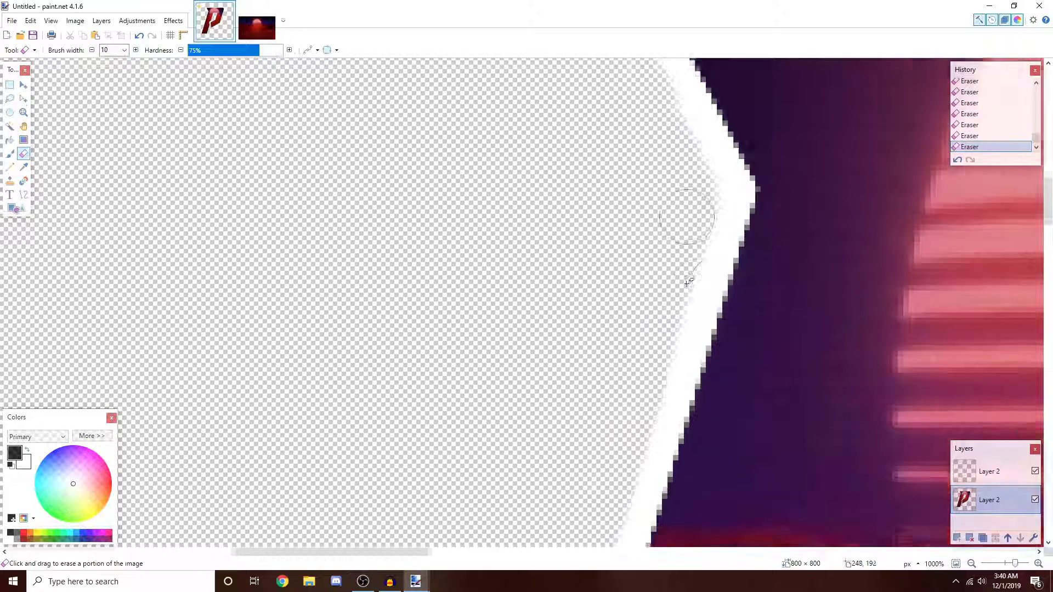
{"action": "scroll", "coordinate": [526, 318], "scroll_direction": "down", "scroll_amount": 7}
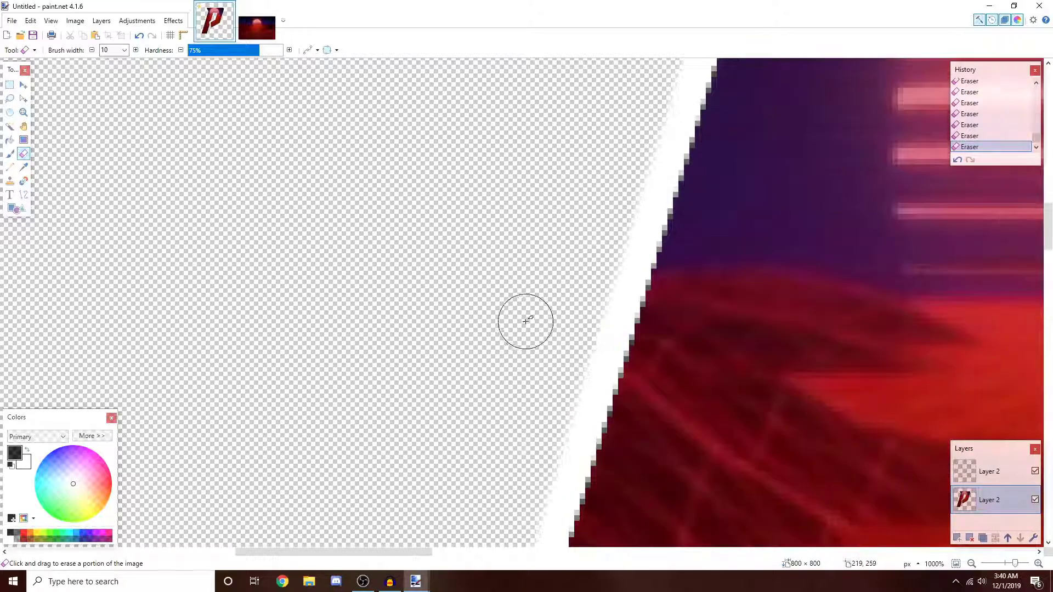
{"action": "scroll", "coordinate": [534, 309], "scroll_direction": "down", "scroll_amount": 3}
{"action": "scroll", "coordinate": [825, 239], "scroll_direction": "up", "scroll_amount": 9}
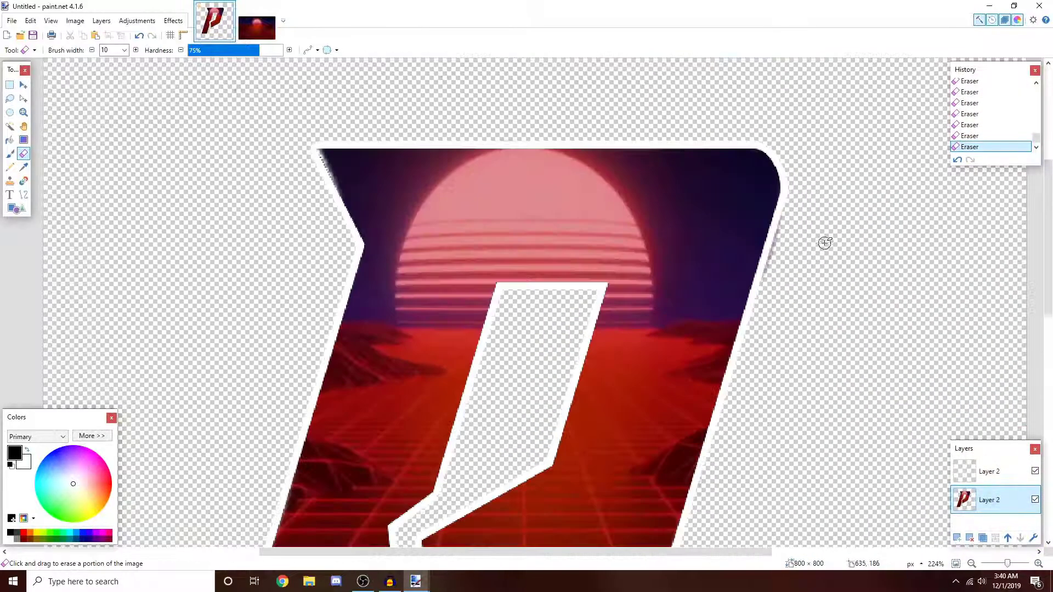
- Erase the image fringe outside the outline along the upper part of the P's right edge
{"action": "left_click_drag", "start_coordinate": [639, 375], "coordinate": [695, 74]}
{"action": "scroll", "coordinate": [717, 256], "scroll_direction": "down", "scroll_amount": 8}
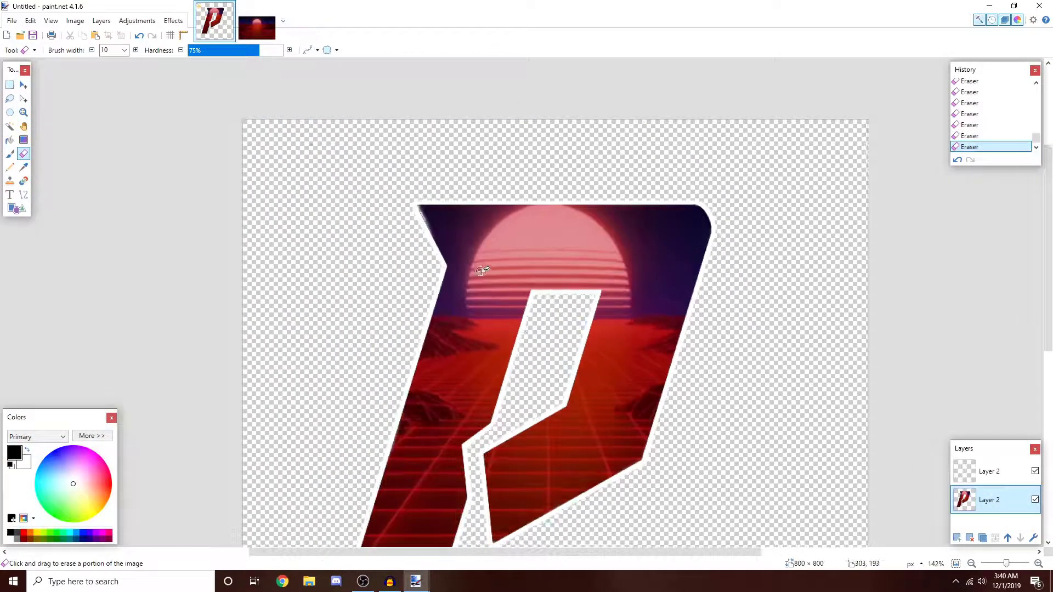
{"action": "scroll", "coordinate": [480, 273], "scroll_direction": "down", "scroll_amount": 3}
{"action": "scroll", "coordinate": [479, 274], "scroll_direction": "up", "scroll_amount": 1}
{"action": "scroll", "coordinate": [479, 274], "scroll_direction": "down", "scroll_amount": 2}
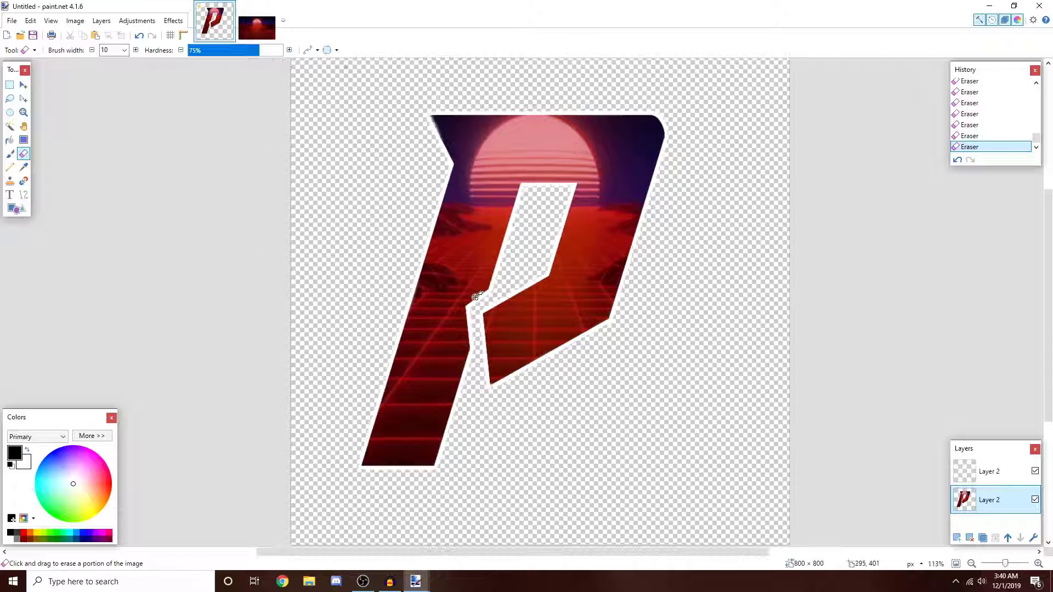
{"action": "scroll", "coordinate": [476, 297], "scroll_direction": "up", "scroll_amount": 2}
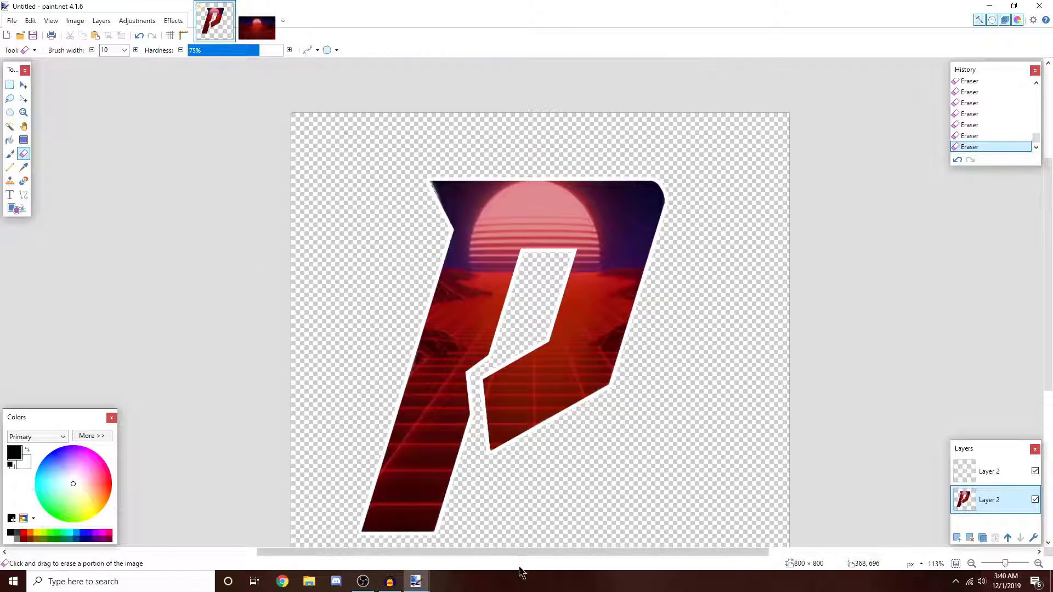
{"action": "left_click_drag", "start_coordinate": [518, 552], "coordinate": [507, 551]}
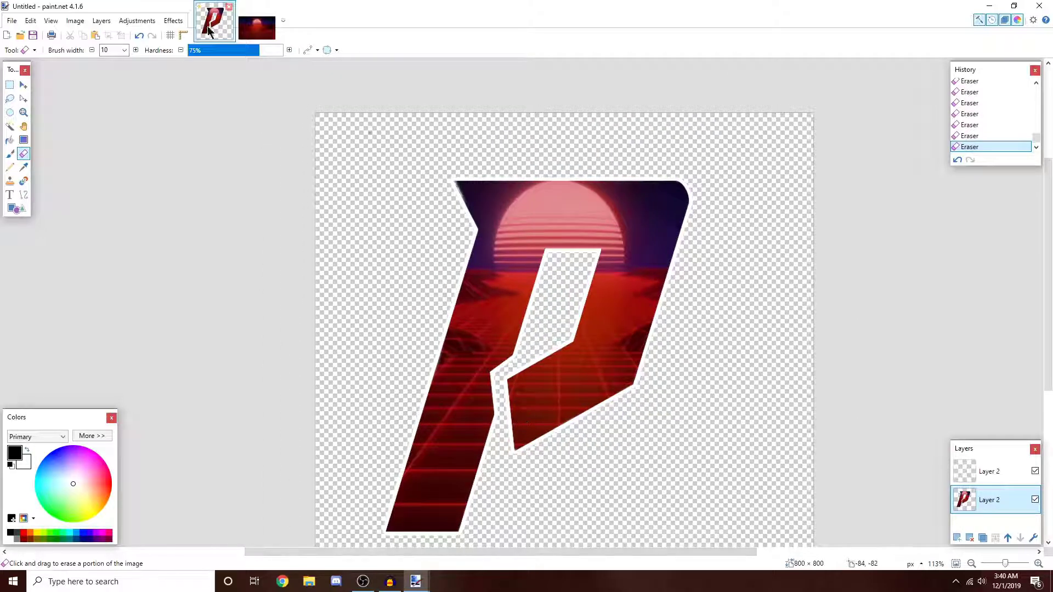
- Apply a centered Motion Blur with a 25° angle and a distance of 5 to the sunset-filled P layer
{"action": "left_click", "coordinate": [173, 20]}
{"action": "mouse_move", "coordinate": [178, 133]}
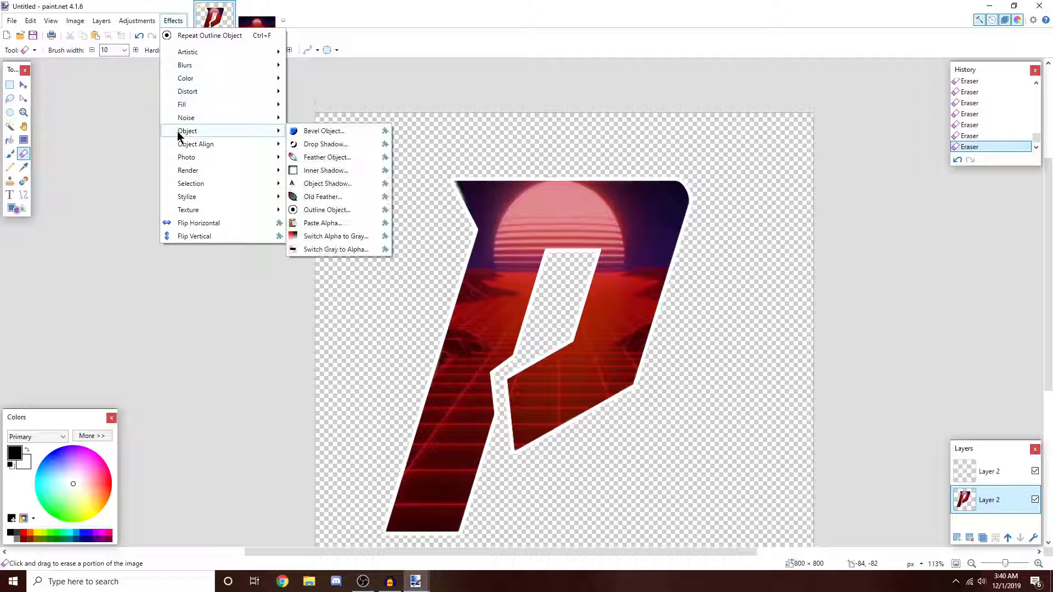
{"action": "mouse_move", "coordinate": [190, 68]}
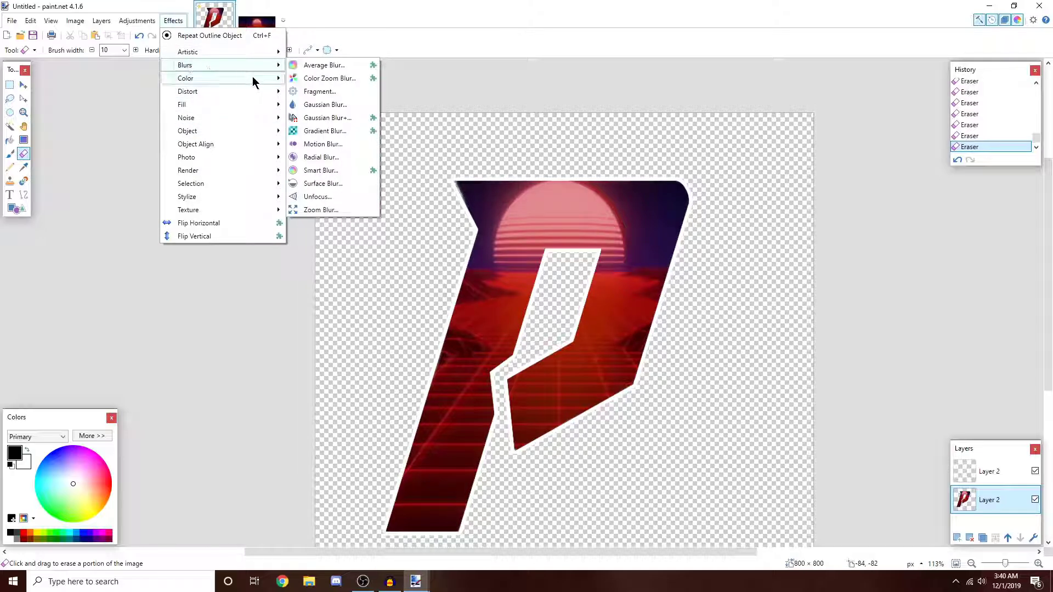
{"action": "left_click", "coordinate": [326, 144]}
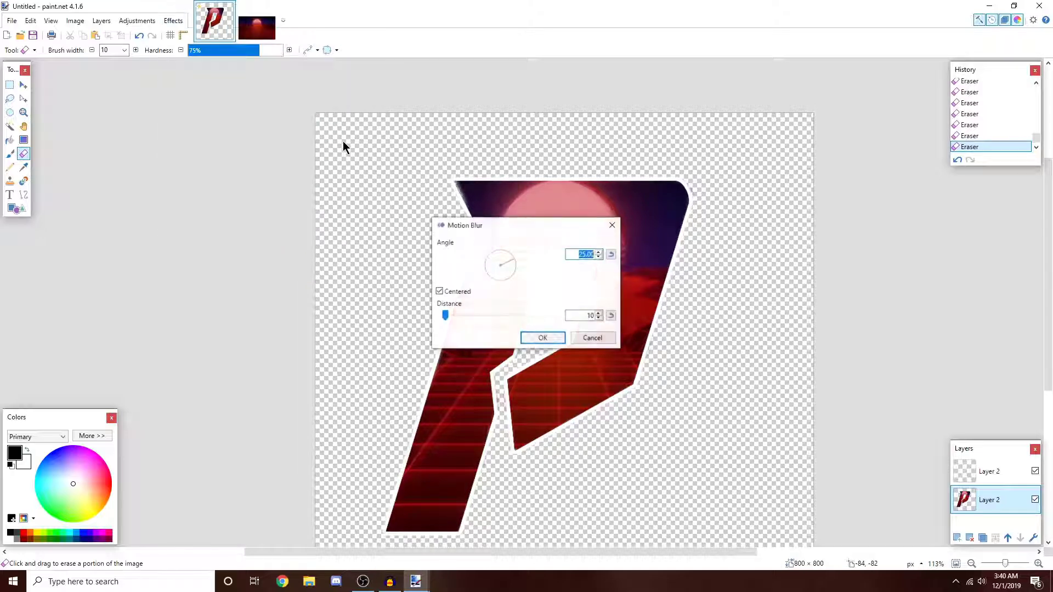
{"action": "left_click_drag", "start_coordinate": [507, 222], "coordinate": [832, 156]}
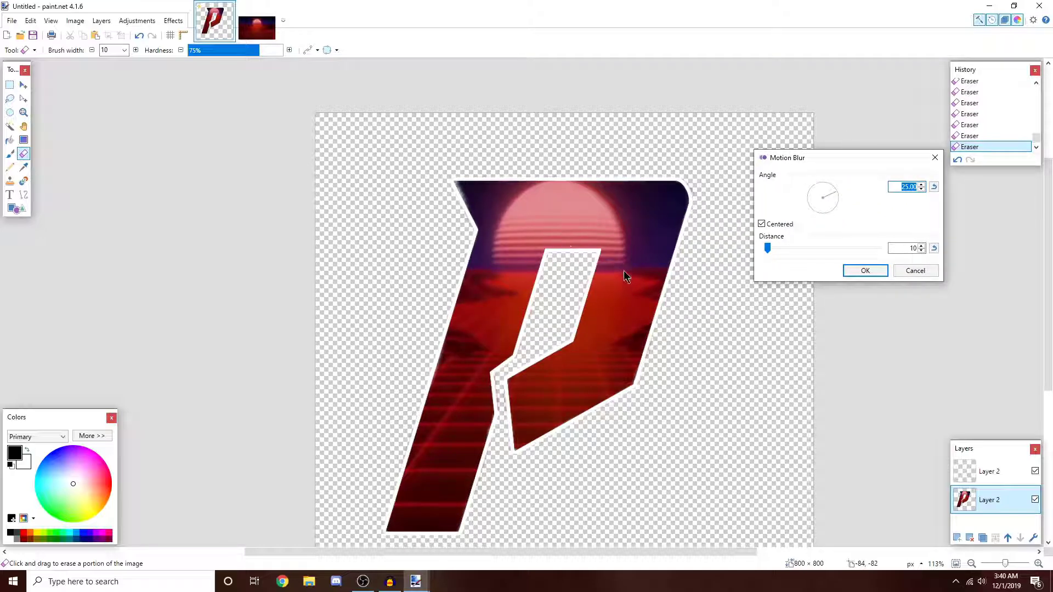
{"action": "left_click", "coordinate": [921, 250]}
{"action": "left_click", "coordinate": [921, 251]}
{"action": "left_click", "coordinate": [921, 251]}
{"action": "left_click", "coordinate": [921, 251]}
{"action": "left_click", "coordinate": [865, 271]}
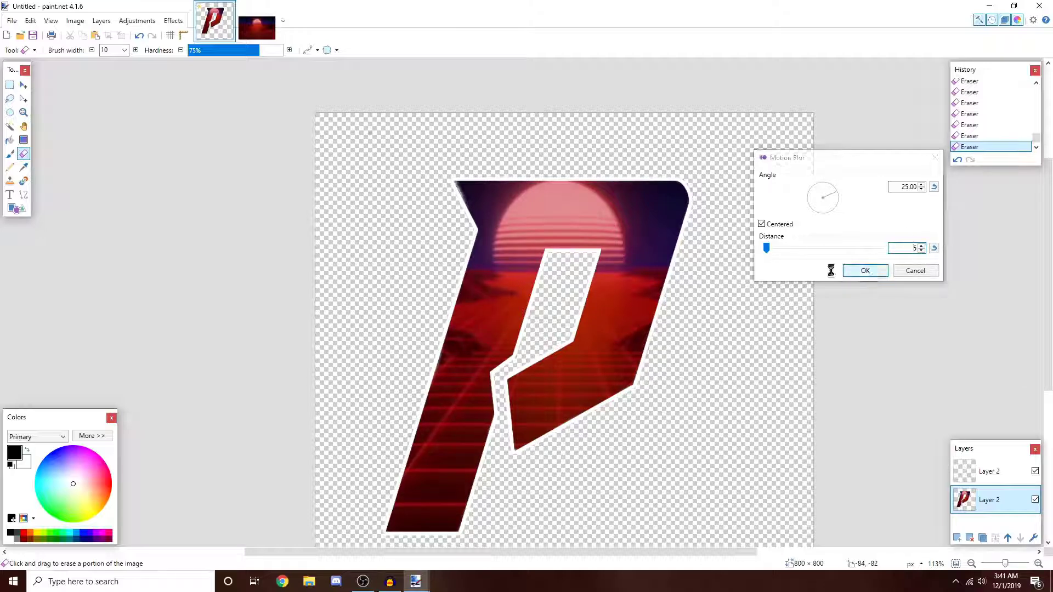
- Undo and redo the motion blur to compare the P's sunset fill without and with it
{"action": "scroll", "coordinate": [671, 270], "scroll_direction": "up", "scroll_amount": 1}
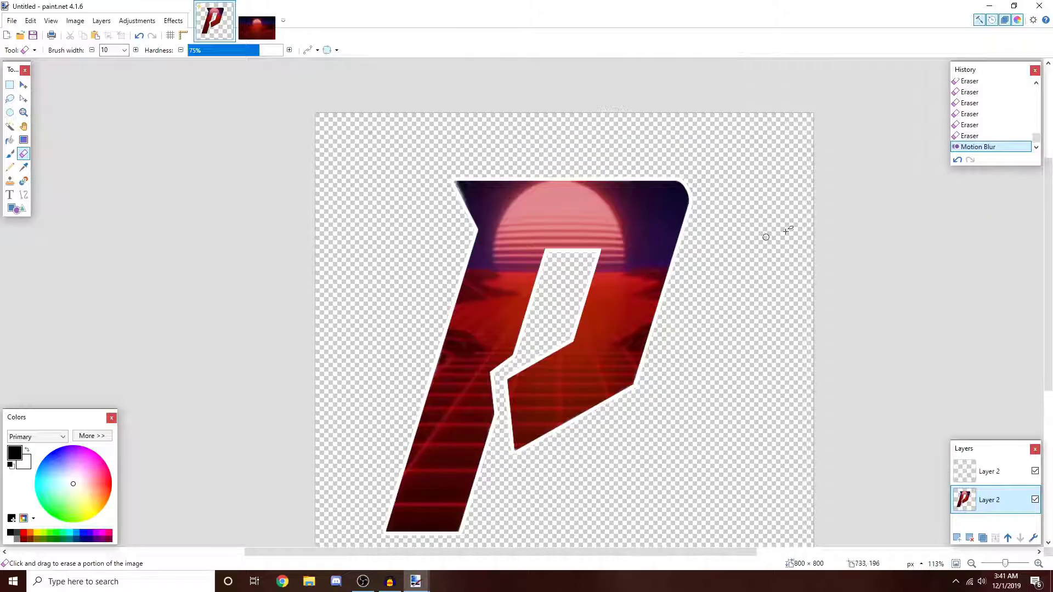
{"action": "left_click", "coordinate": [957, 159]}
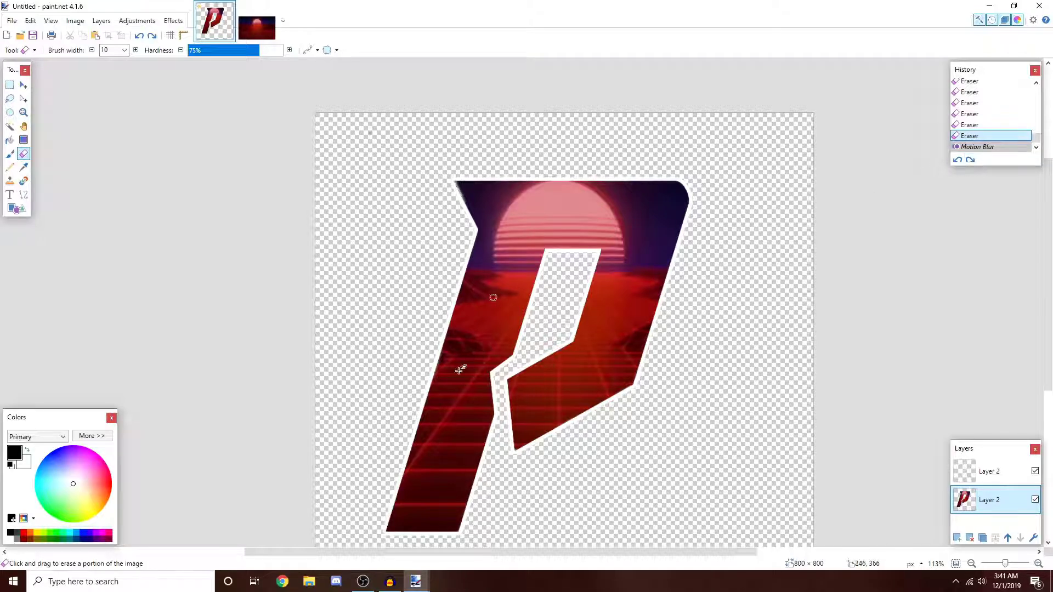
{"action": "left_click", "coordinate": [970, 160]}
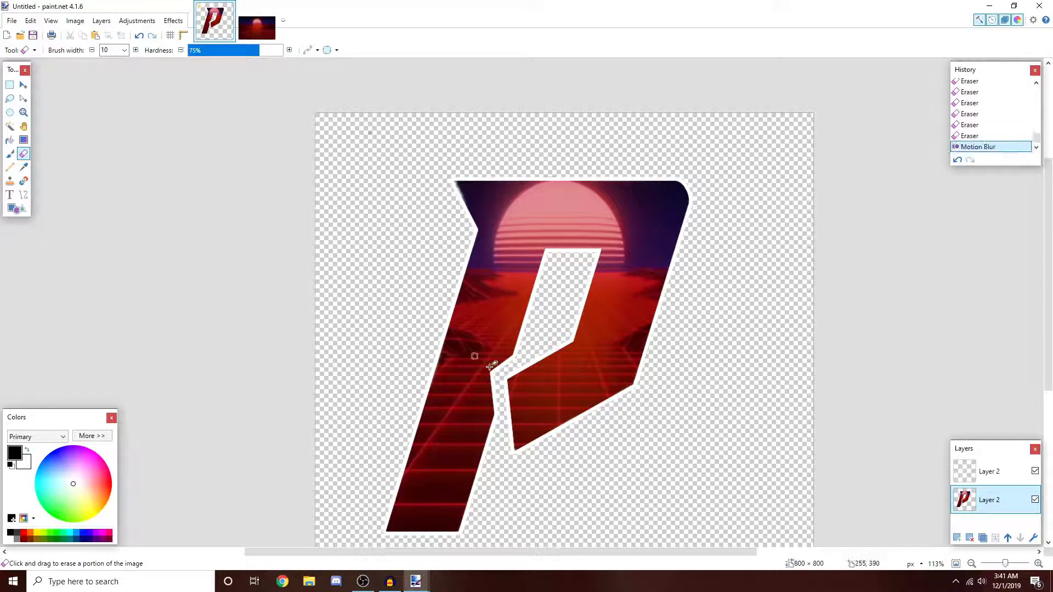
{"action": "scroll", "coordinate": [570, 325], "scroll_direction": "down", "scroll_amount": 1}
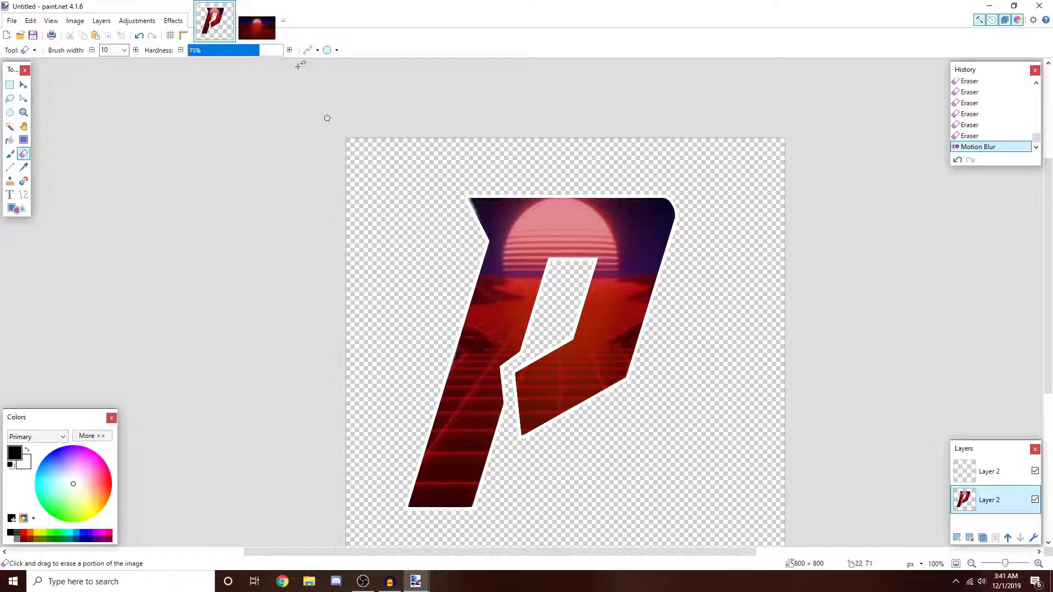
- Open the Dominion PNG image from the Desktop folder
{"action": "left_click", "coordinate": [12, 21]}
{"action": "left_click", "coordinate": [29, 20]}
{"action": "left_click", "coordinate": [8, 22]}
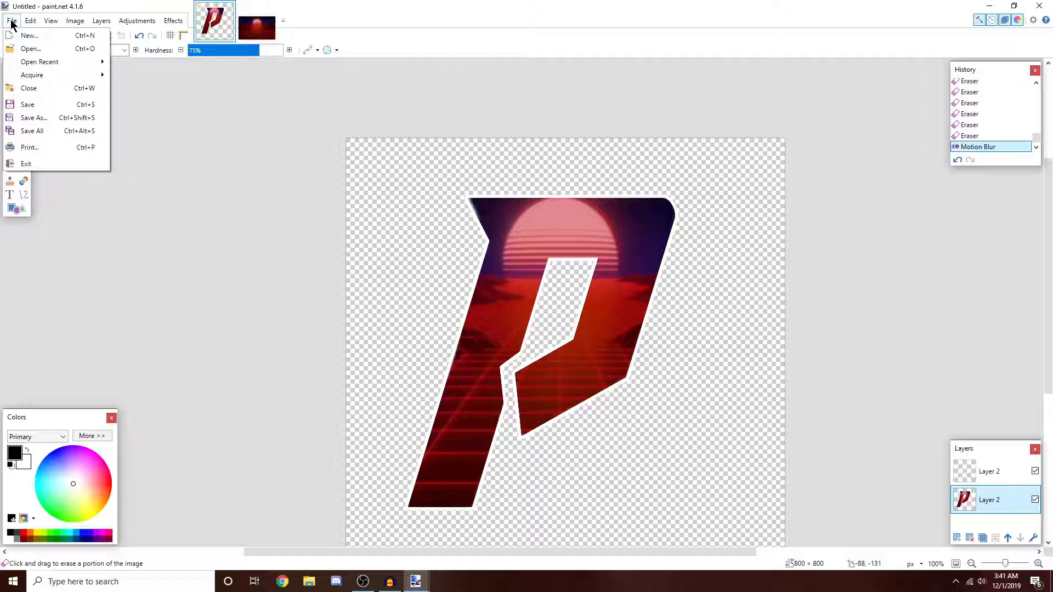
{"action": "left_click", "coordinate": [11, 21]}
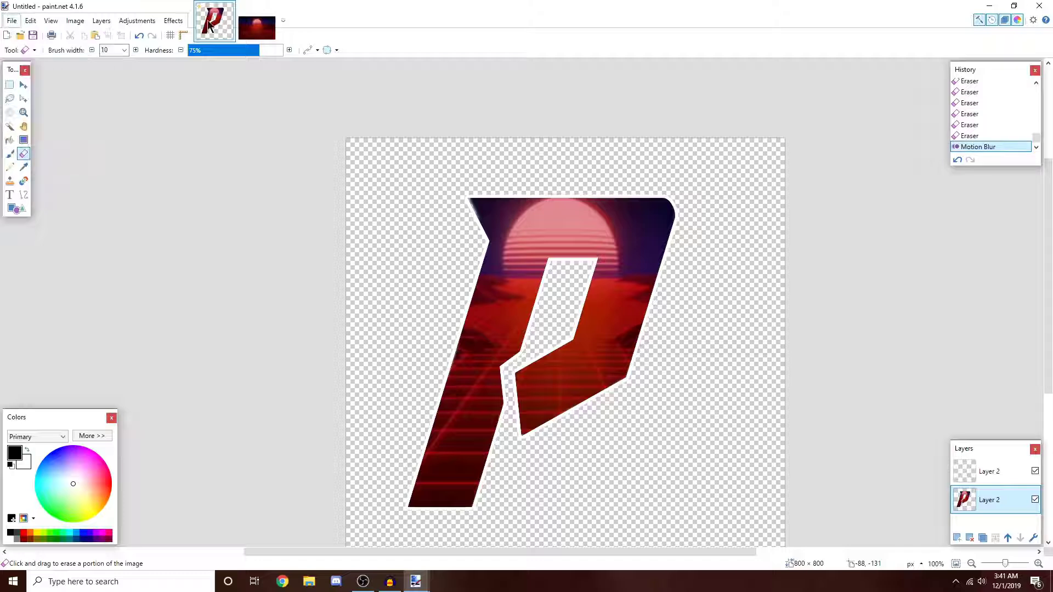
{"action": "left_click", "coordinate": [10, 20]}
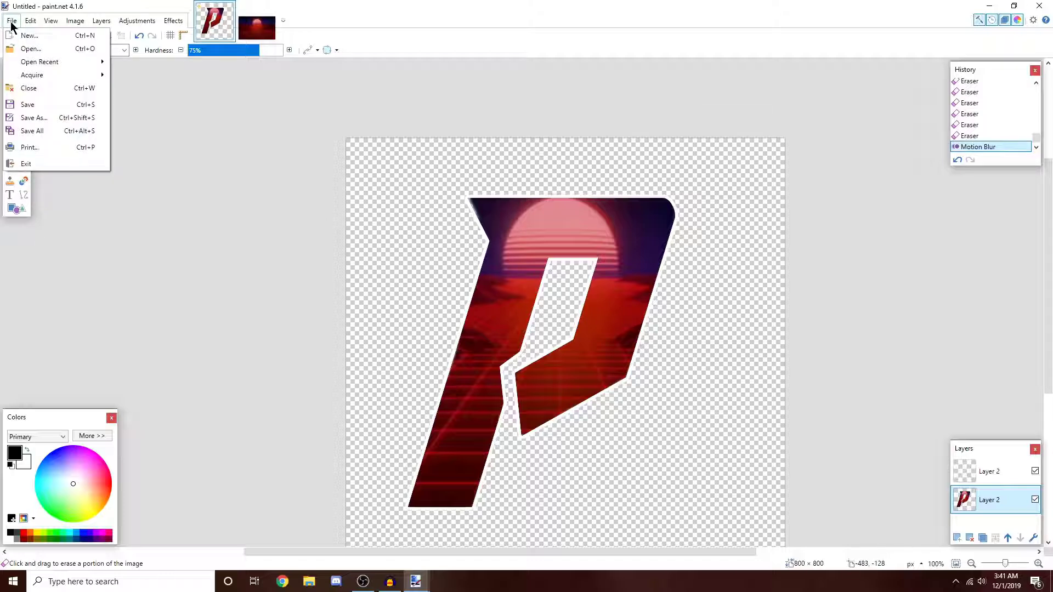
{"action": "left_click", "coordinate": [13, 21]}
{"action": "left_click", "coordinate": [14, 22]}
{"action": "left_click", "coordinate": [24, 53]}
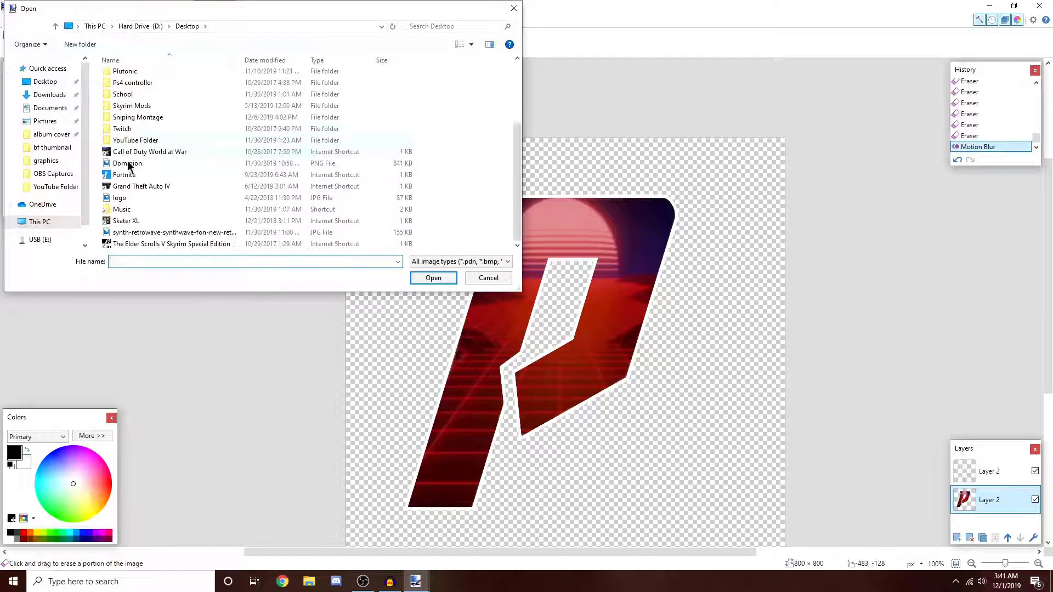
{"action": "double_click", "coordinate": [128, 163]}
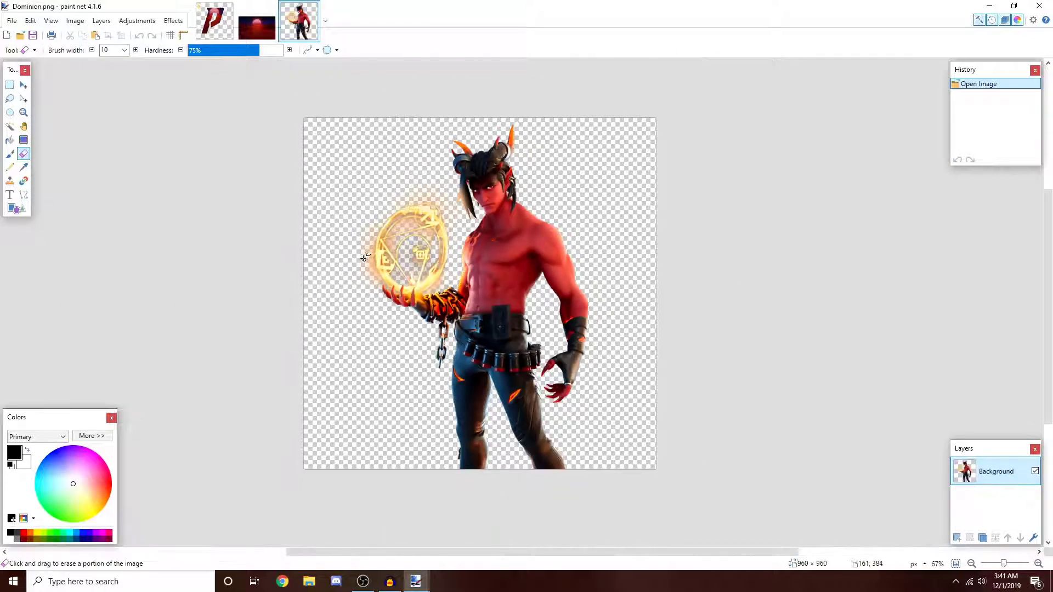
- Copy the entire Dominion image and paste it into a new layer of the P logo, keeping the canvas size
{"action": "scroll", "coordinate": [293, 245], "scroll_direction": "up", "scroll_amount": 1}
{"action": "left_click", "coordinate": [9, 84]}
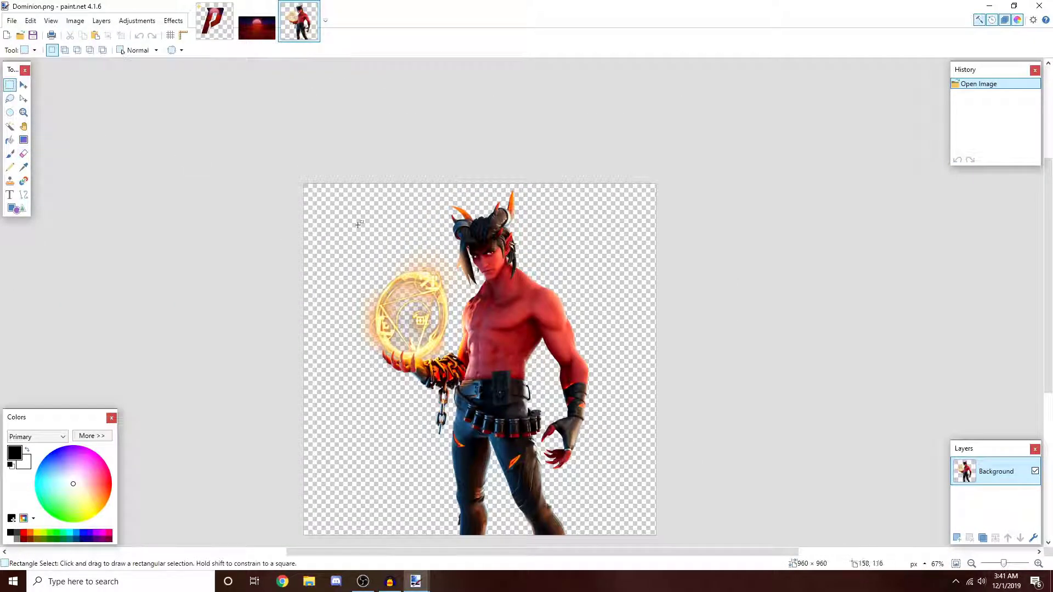
{"action": "left_click_drag", "start_coordinate": [250, 156], "coordinate": [766, 446]}
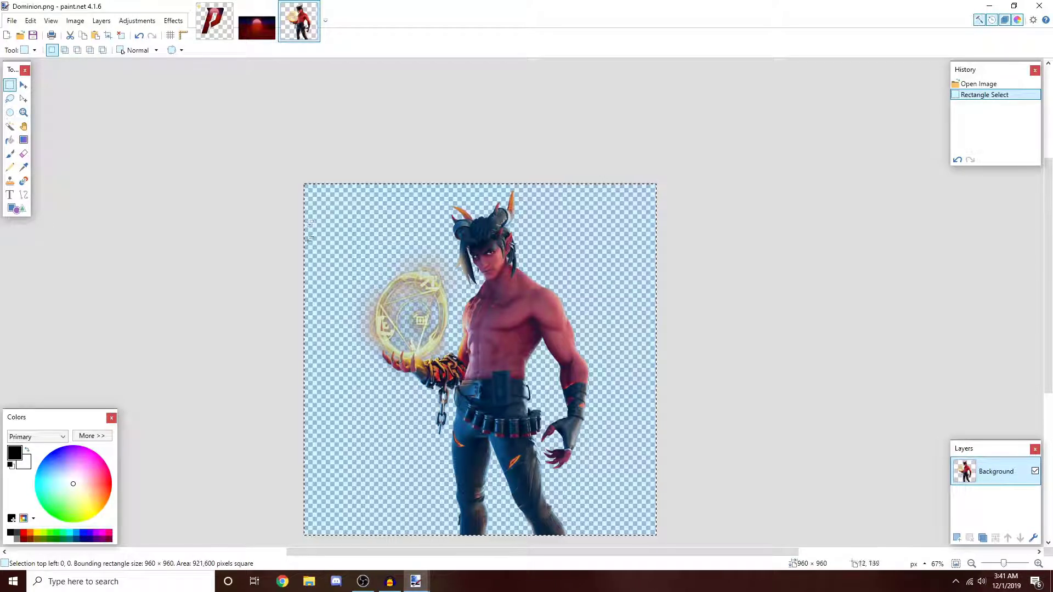
{"action": "key", "text": "ctrl+Tab"}
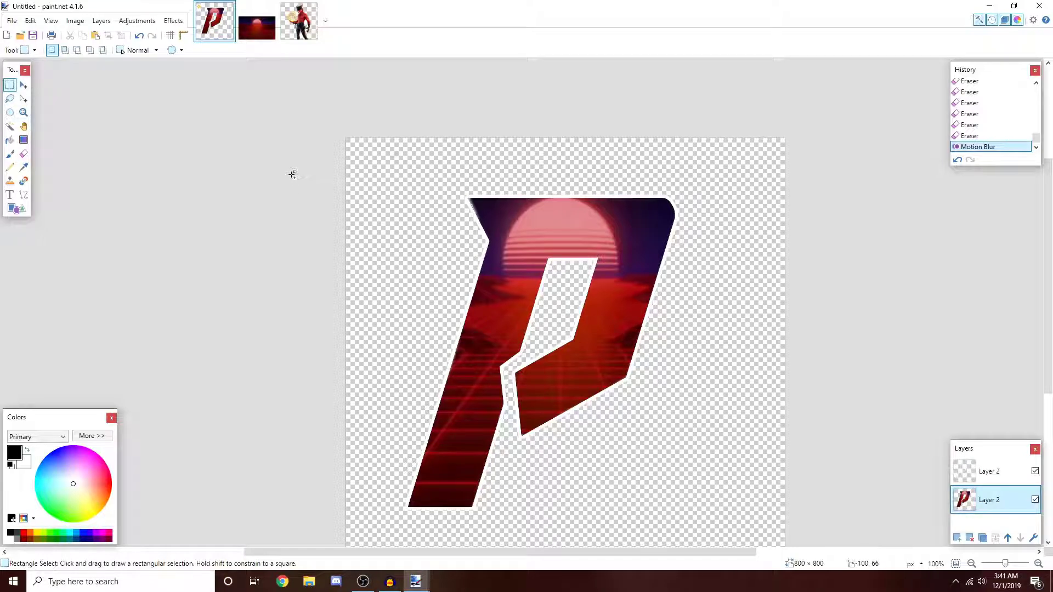
{"action": "key", "text": "ctrl+shift+v"}
{"action": "left_click", "coordinate": [477, 393]}
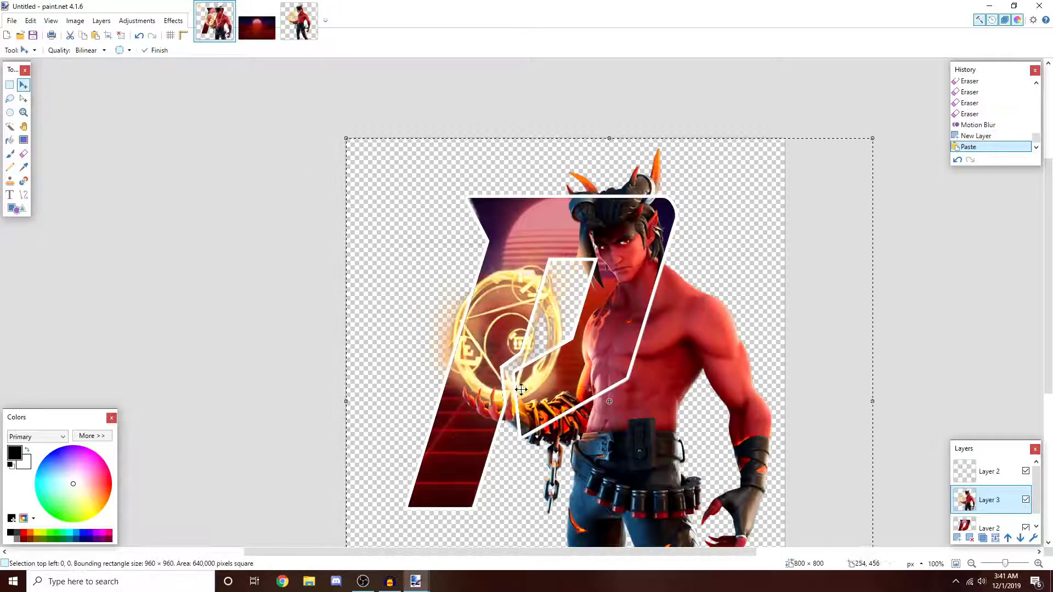
- Scale the pasted character down to about 719 px wide and place it over the P with its horns above the top edge
{"action": "left_click_drag", "start_coordinate": [667, 431], "coordinate": [588, 423]}
{"action": "left_click_drag", "start_coordinate": [268, 133], "coordinate": [398, 286]}
{"action": "left_click_drag", "start_coordinate": [592, 391], "coordinate": [524, 273]}
{"action": "left_click_drag", "start_coordinate": [606, 338], "coordinate": [618, 354]}
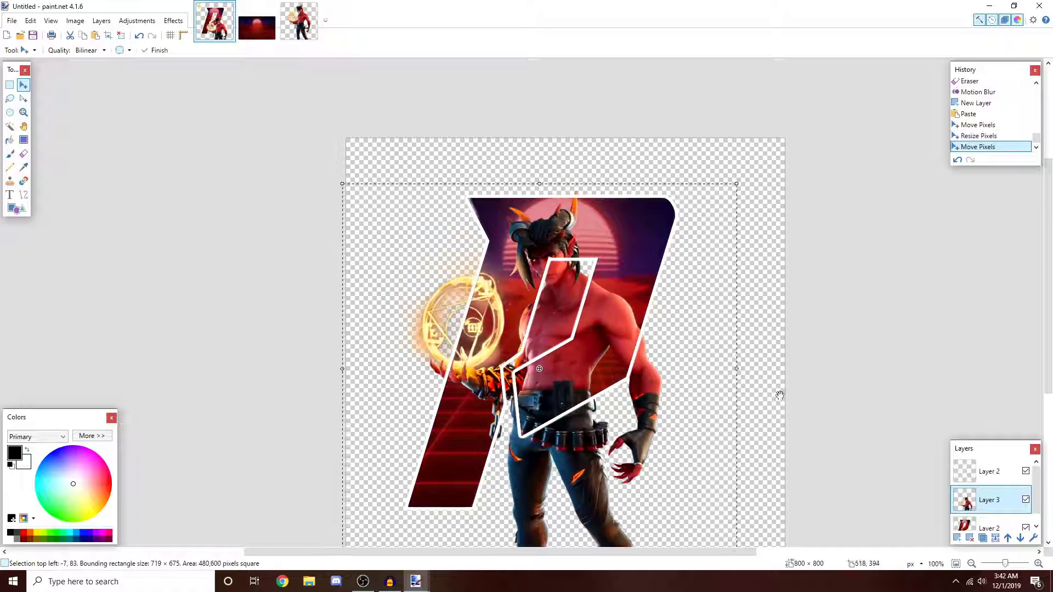
{"action": "left_click_drag", "start_coordinate": [647, 406], "coordinate": [621, 372]}
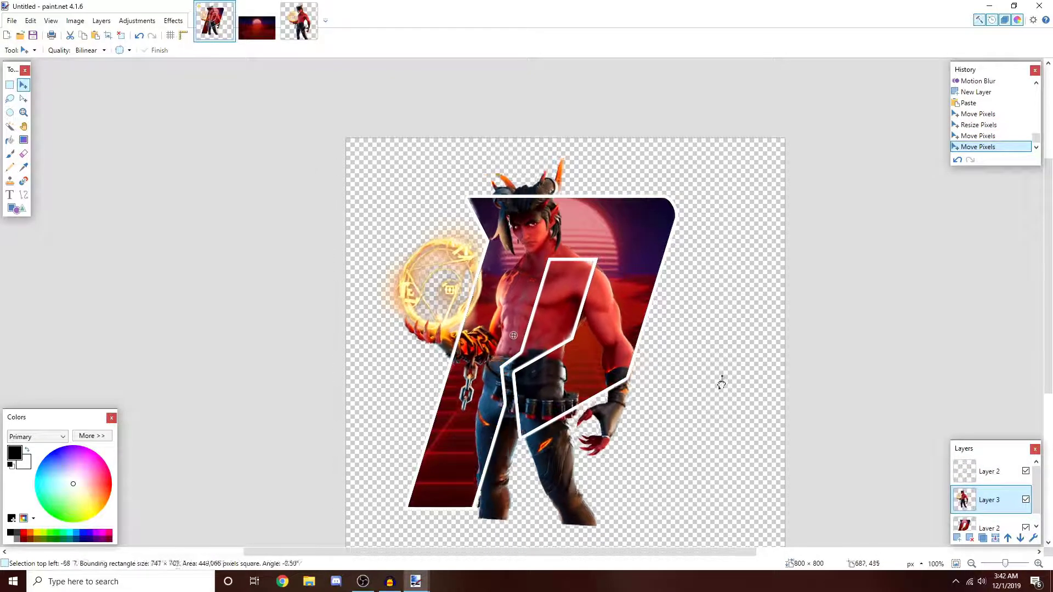
- Rotate the pasted character to about -3.89° and nudge it slightly upward over the P
{"action": "left_click_drag", "start_coordinate": [722, 379], "coordinate": [630, 419]}
{"action": "left_click_drag", "start_coordinate": [290, 372], "coordinate": [289, 380]}
{"action": "mouse_move", "coordinate": [549, 452]}
{"action": "left_mouse_down"}
{"action": "mouse_move", "coordinate": [513, 434]}
{"action": "mouse_move", "coordinate": [538, 456]}
{"action": "mouse_move", "coordinate": [551, 451]}
{"action": "left_mouse_up"}
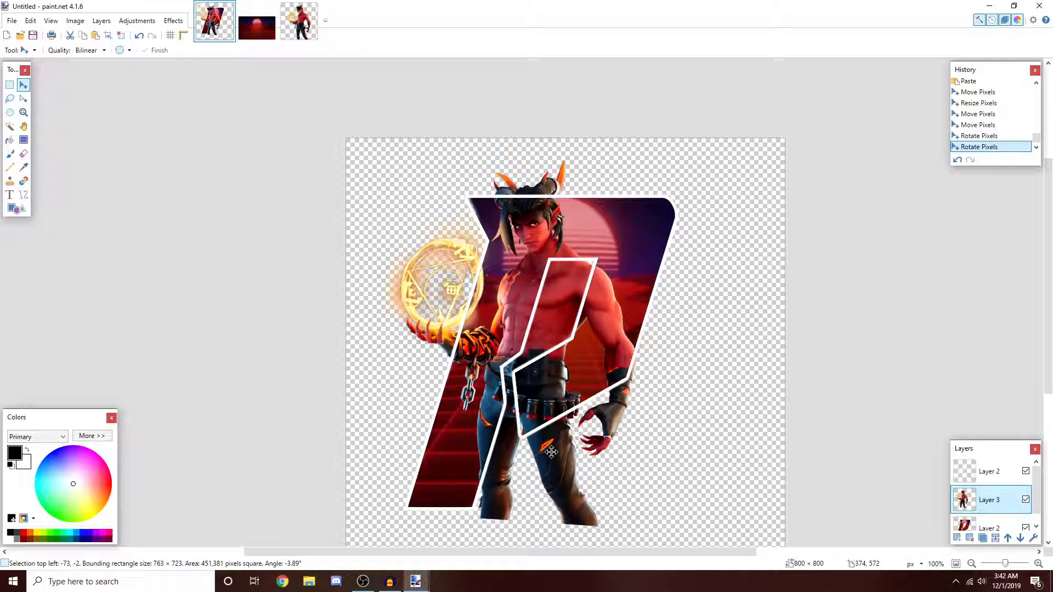
{"action": "left_click_drag", "start_coordinate": [551, 451], "coordinate": [551, 449]}
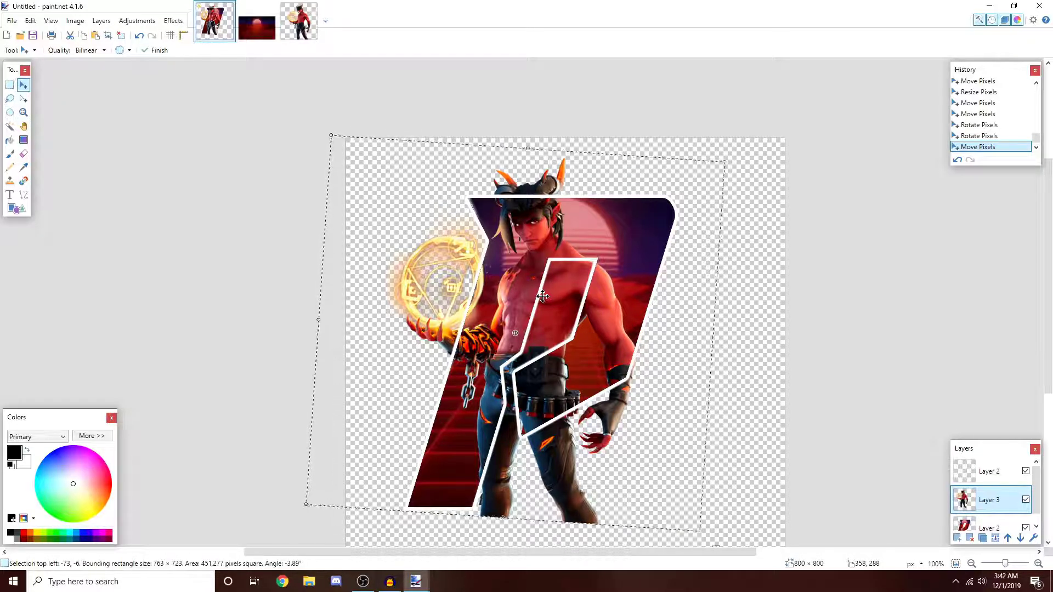
{"action": "scroll", "coordinate": [969, 490], "scroll_direction": "down", "scroll_amount": 1}
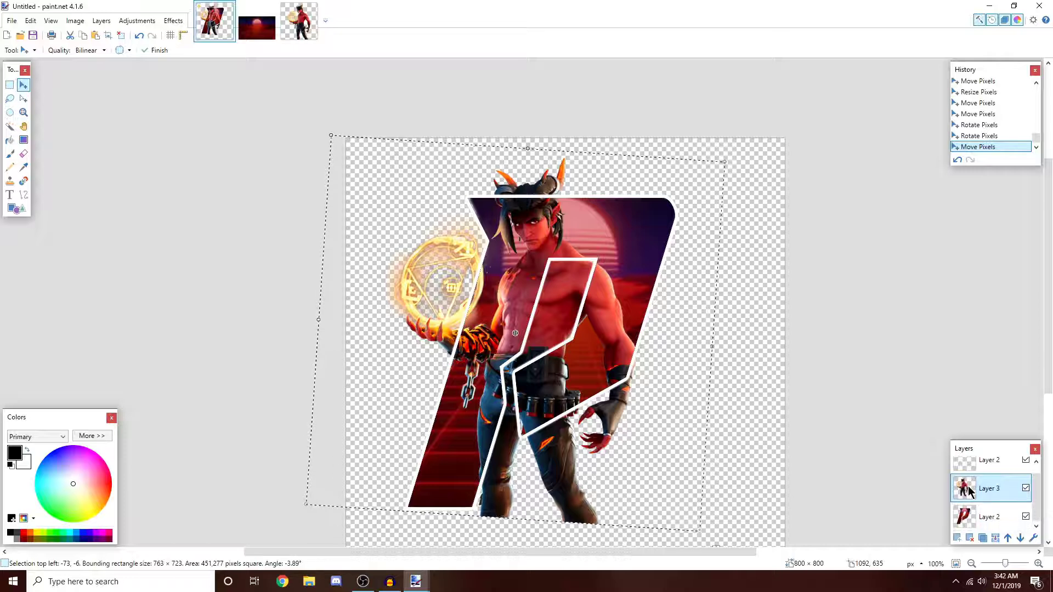
- Nudge the character on Layer 3 slightly up and to the left over the P
{"action": "scroll", "coordinate": [992, 485], "scroll_direction": "up", "scroll_amount": 1}
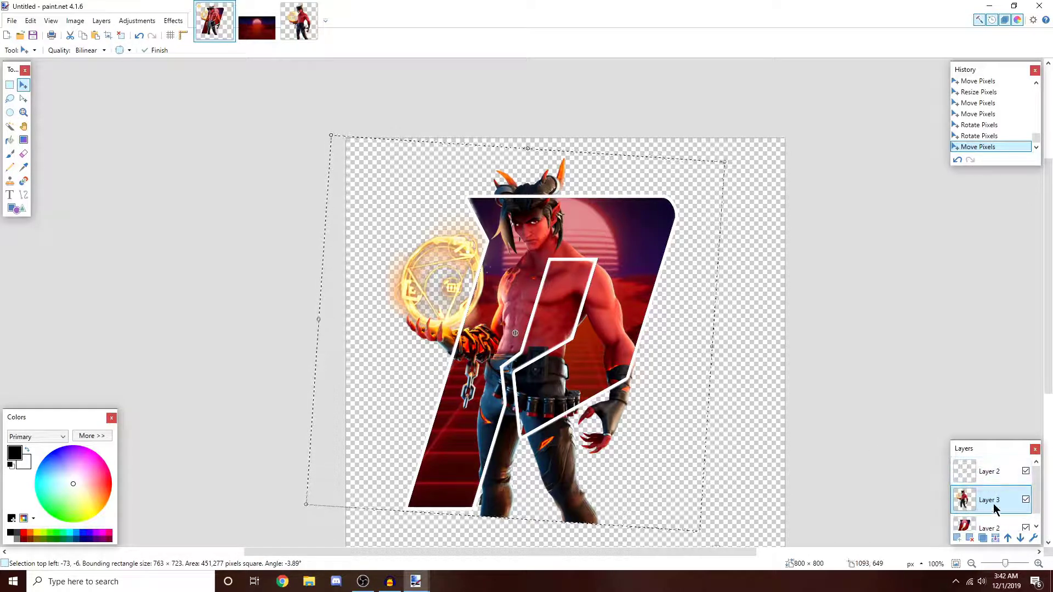
{"action": "scroll", "coordinate": [988, 518], "scroll_direction": "down", "scroll_amount": 1}
{"action": "left_click", "coordinate": [988, 517]}
{"action": "left_click", "coordinate": [989, 484]}
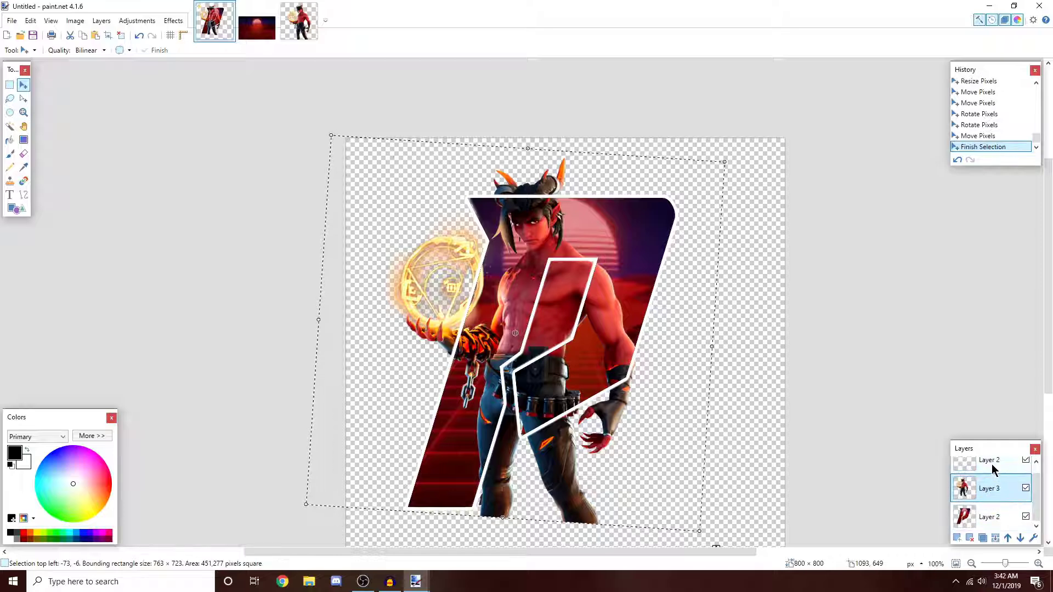
{"action": "left_click", "coordinate": [992, 465]}
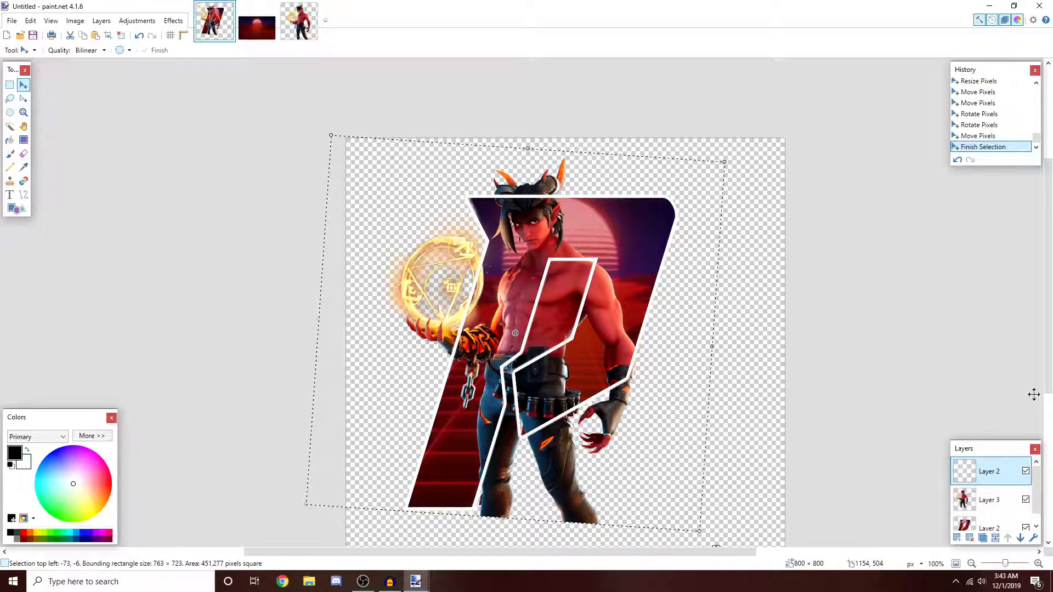
{"action": "left_click", "coordinate": [987, 501]}
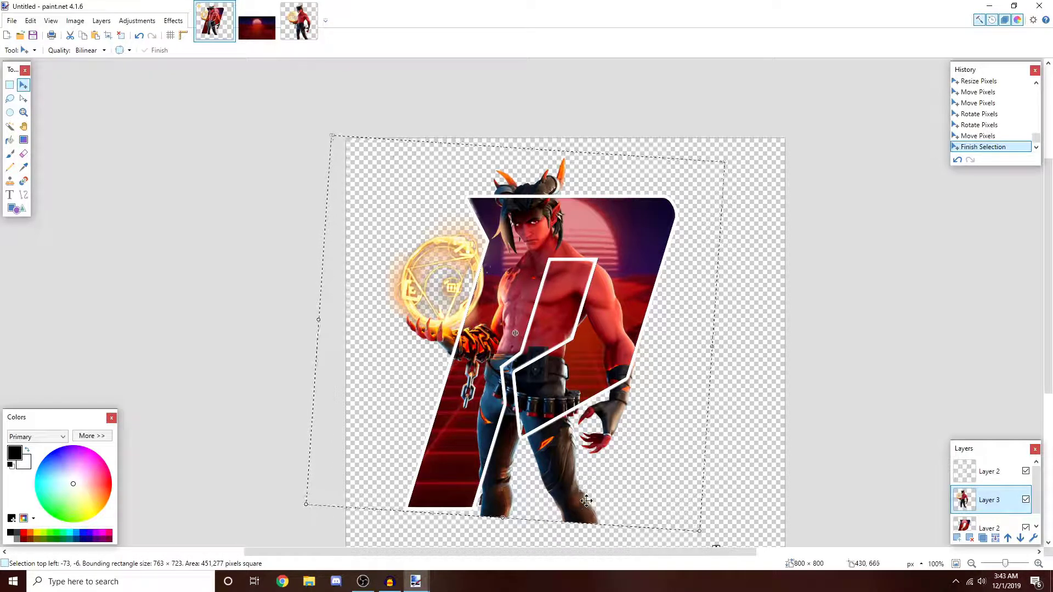
{"action": "left_click_drag", "start_coordinate": [576, 458], "coordinate": [568, 454]}
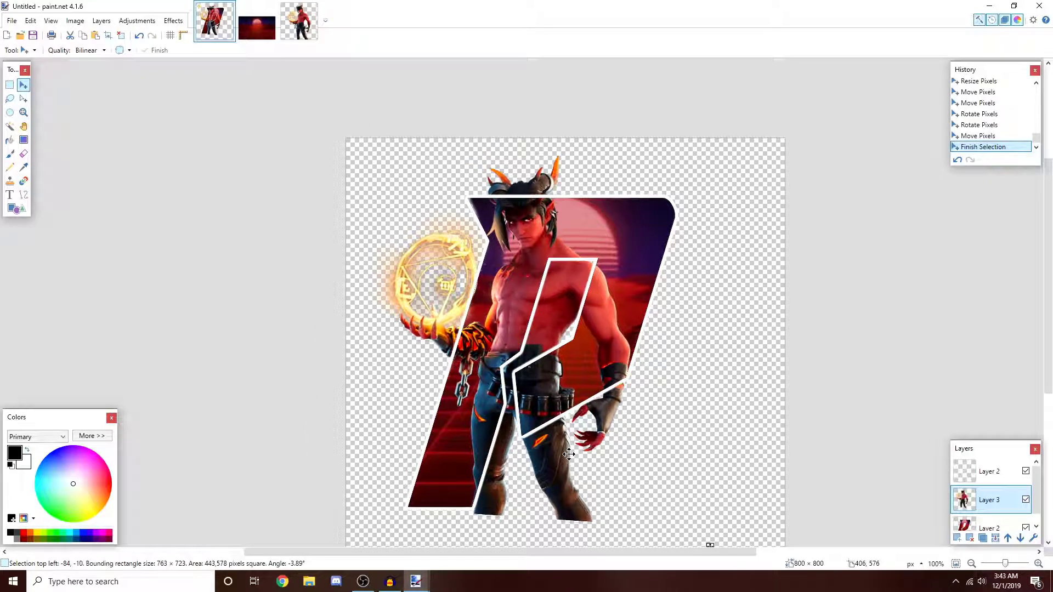
{"action": "left_click", "coordinate": [576, 486]}
{"action": "left_click_drag", "start_coordinate": [573, 502], "coordinate": [572, 506]}
- Erase the character's parts inside the P's hole and inner gap and the legs below the letter, keeping the right hand
{"action": "key", "text": "e"}
{"action": "scroll", "coordinate": [521, 460], "scroll_direction": "up", "scroll_amount": 7}
{"action": "mouse_move", "coordinate": [478, 429]}
{"action": "left_mouse_down"}
{"action": "mouse_move", "coordinate": [397, 400]}
{"action": "mouse_move", "coordinate": [469, 137]}
{"action": "mouse_move", "coordinate": [467, 198]}
{"action": "left_mouse_up"}
{"action": "mouse_move", "coordinate": [474, 138]}
{"action": "left_mouse_down"}
{"action": "mouse_move", "coordinate": [502, 158]}
{"action": "mouse_move", "coordinate": [476, 378]}
{"action": "mouse_move", "coordinate": [485, 359]}
{"action": "left_mouse_up"}
{"action": "scroll", "coordinate": [502, 307], "scroll_direction": "up", "scroll_amount": 3}
{"action": "mouse_move", "coordinate": [507, 277]}
{"action": "left_mouse_down"}
{"action": "mouse_move", "coordinate": [499, 149]}
{"action": "mouse_move", "coordinate": [518, 296]}
{"action": "left_mouse_up"}
{"action": "left_click_drag", "start_coordinate": [511, 121], "coordinate": [564, 93]}
{"action": "scroll", "coordinate": [560, 104], "scroll_direction": "up", "scroll_amount": 3}
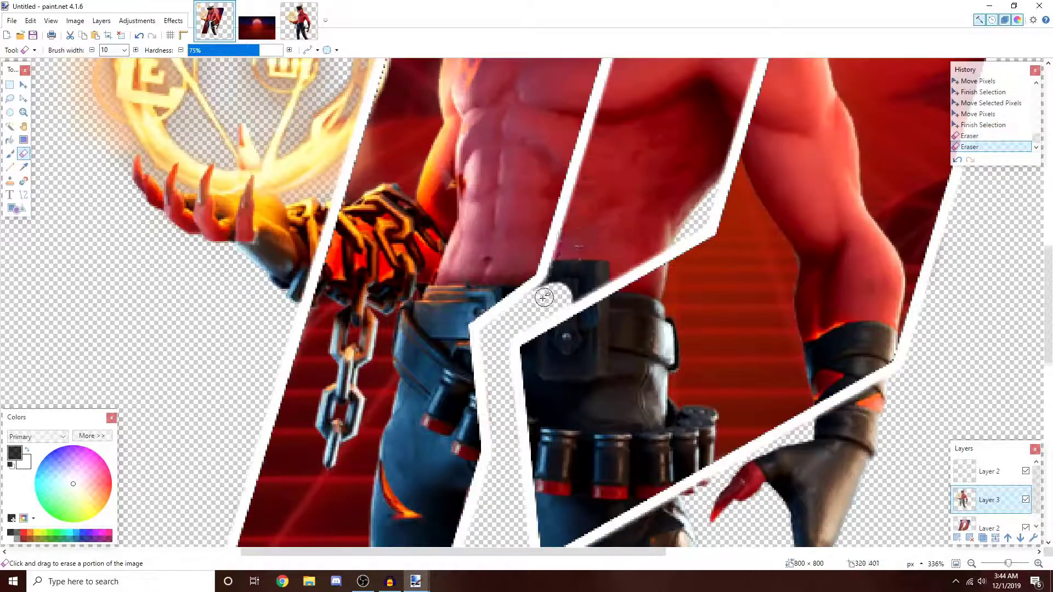
{"action": "left_click_drag", "start_coordinate": [544, 296], "coordinate": [657, 118]}
{"action": "scroll", "coordinate": [652, 165], "scroll_direction": "up", "scroll_amount": 3}
{"action": "mouse_move", "coordinate": [647, 323]}
{"action": "left_mouse_down"}
{"action": "mouse_move", "coordinate": [728, 172]}
{"action": "mouse_move", "coordinate": [598, 340]}
{"action": "mouse_move", "coordinate": [647, 263]}
{"action": "mouse_move", "coordinate": [757, 257]}
{"action": "mouse_move", "coordinate": [561, 496]}
{"action": "mouse_move", "coordinate": [685, 329]}
{"action": "mouse_move", "coordinate": [655, 351]}
{"action": "left_mouse_up"}
{"action": "scroll", "coordinate": [655, 351], "scroll_direction": "down", "scroll_amount": 4}
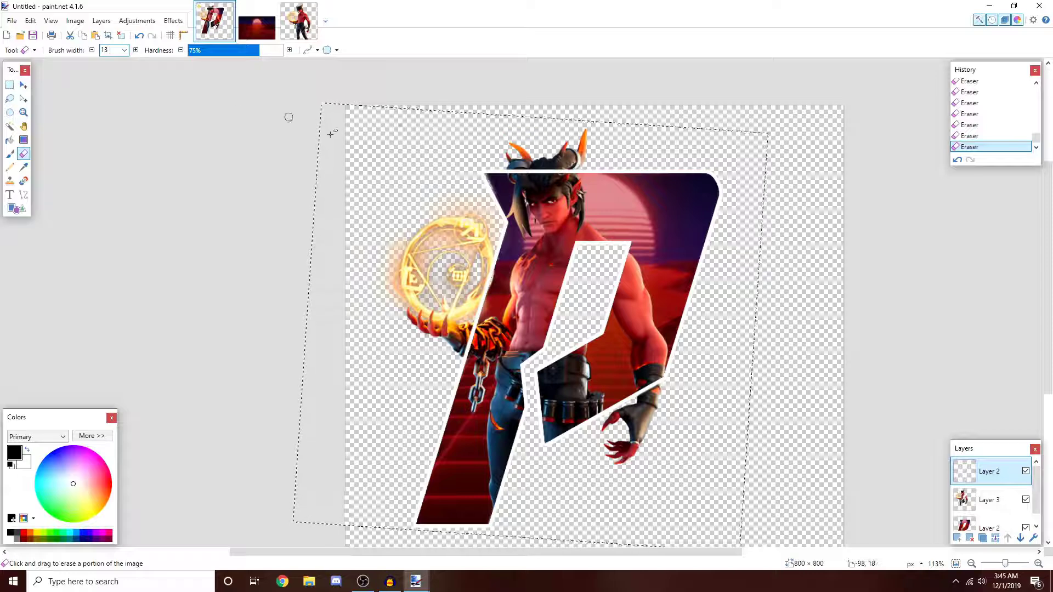
{"action": "scroll", "coordinate": [520, 187], "scroll_direction": "up", "scroll_amount": 8}
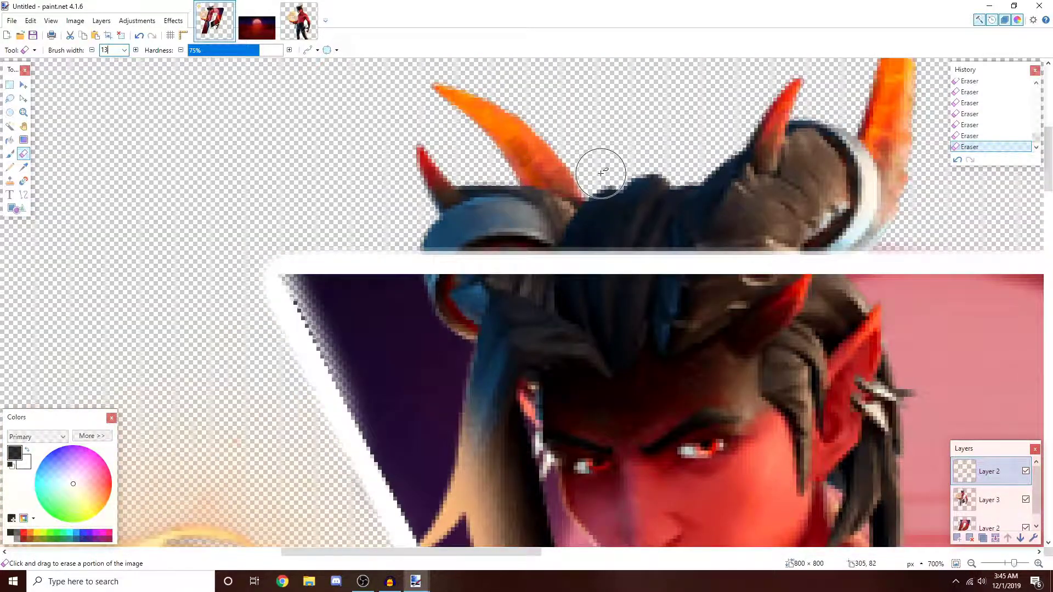
{"action": "scroll", "coordinate": [604, 174], "scroll_direction": "down", "scroll_amount": 4}
{"action": "scroll", "coordinate": [598, 156], "scroll_direction": "down", "scroll_amount": 5}
{"action": "scroll", "coordinate": [378, 360], "scroll_direction": "down", "scroll_amount": 2}
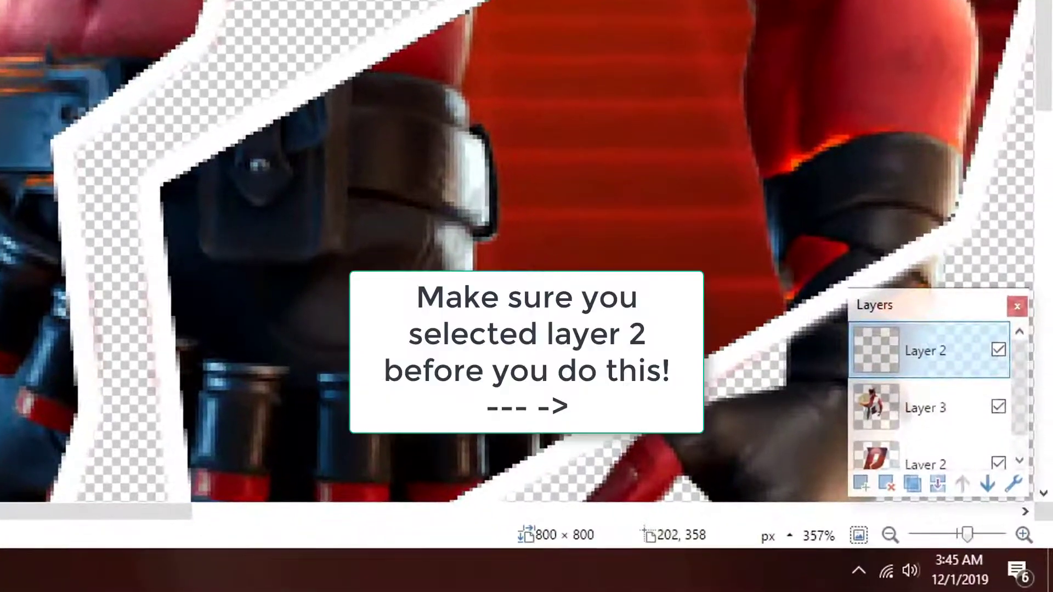
{"action": "scroll", "coordinate": [460, 248], "scroll_direction": "down", "scroll_amount": 6}
{"action": "scroll", "coordinate": [642, 251], "scroll_direction": "down", "scroll_amount": 3}
{"action": "scroll", "coordinate": [473, 461], "scroll_direction": "up", "scroll_amount": 8}
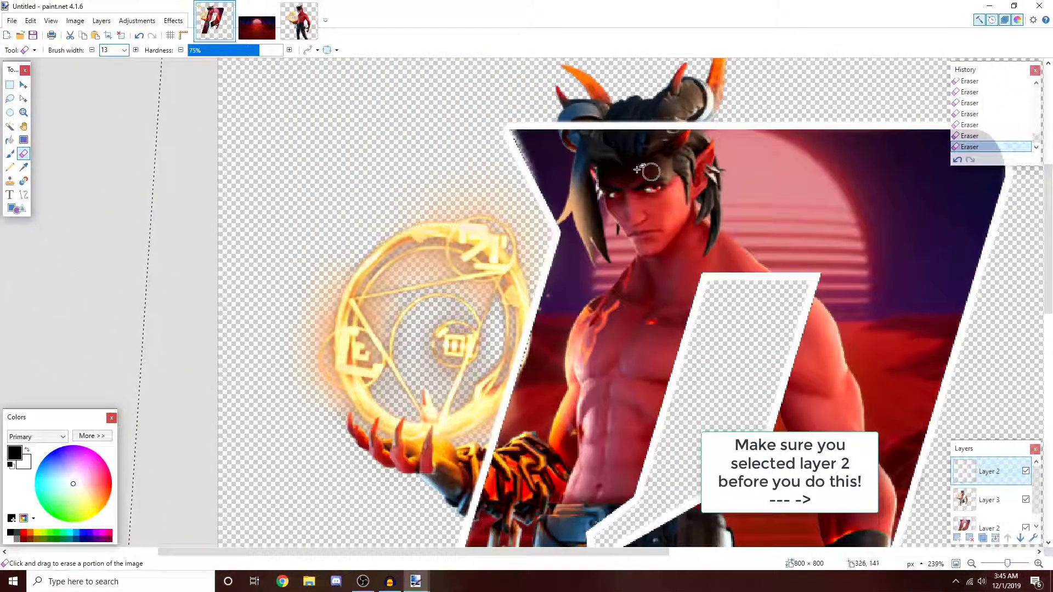
{"action": "scroll", "coordinate": [595, 148], "scroll_direction": "up", "scroll_amount": 5}
{"action": "scroll", "coordinate": [511, 230], "scroll_direction": "up", "scroll_amount": 1}
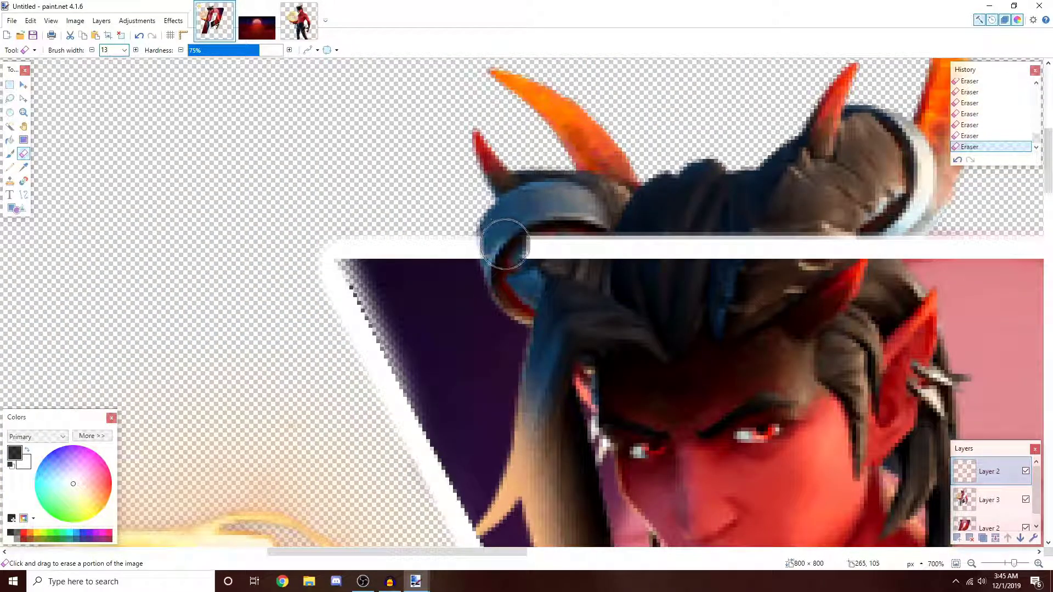
{"action": "left_click_drag", "start_coordinate": [501, 243], "coordinate": [892, 247]}
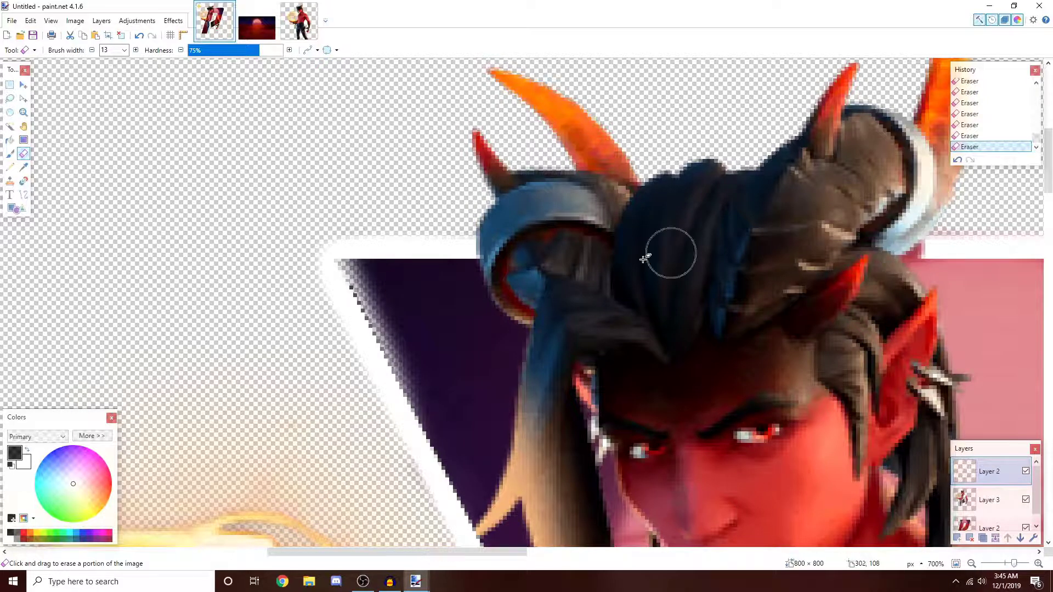
{"action": "scroll", "coordinate": [643, 258], "scroll_direction": "down", "scroll_amount": 4}
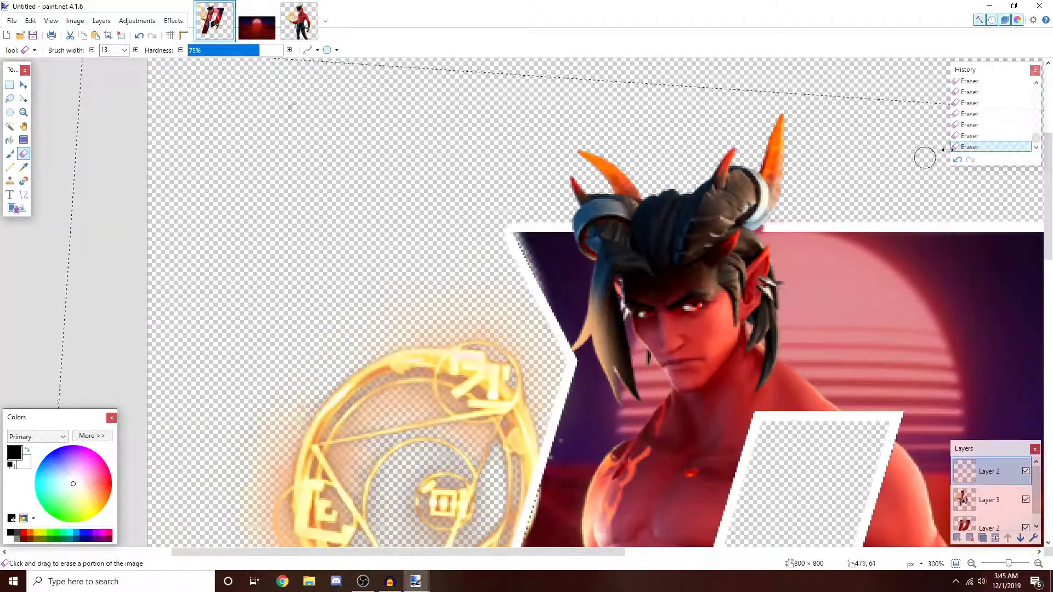
{"action": "left_click", "coordinate": [957, 160]}
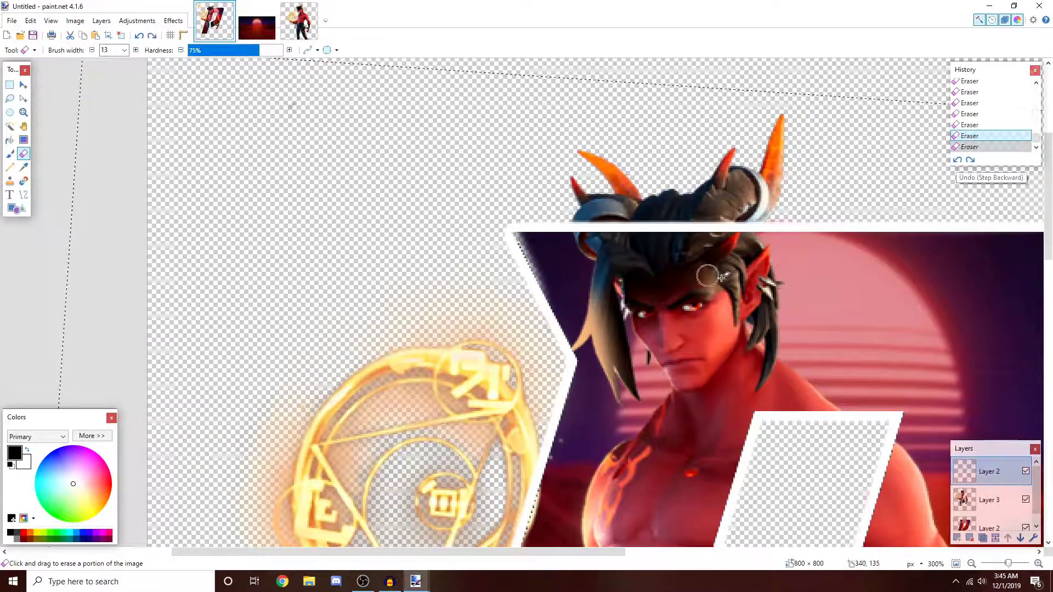
- Erase the white outline crossing the character's hair and horns on the top Layer 2 with a 13 px Eraser
{"action": "scroll", "coordinate": [723, 269], "scroll_direction": "up", "scroll_amount": 3}
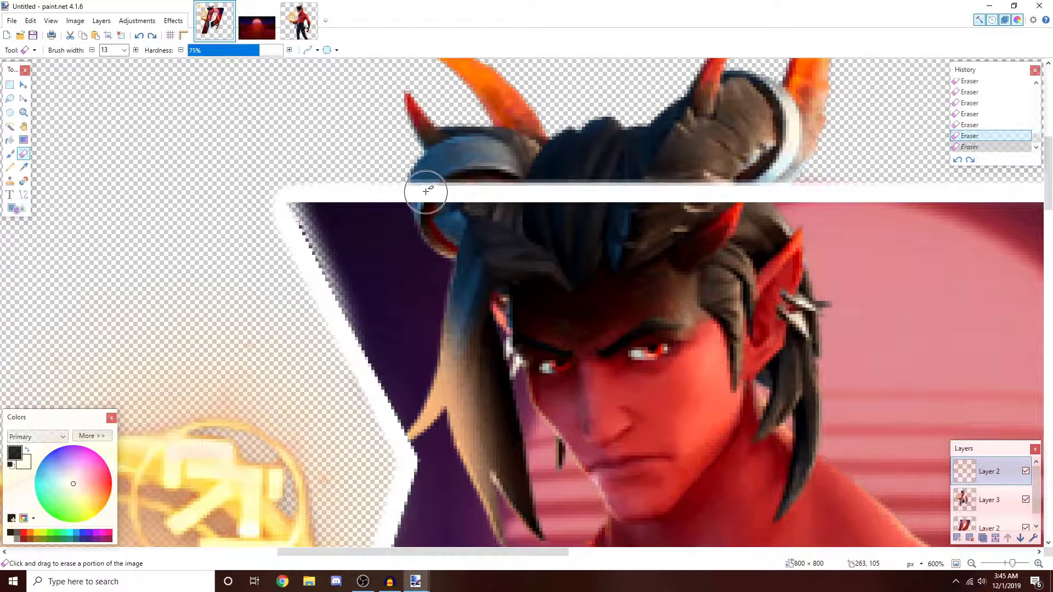
{"action": "left_click_drag", "start_coordinate": [426, 191], "coordinate": [743, 190]}
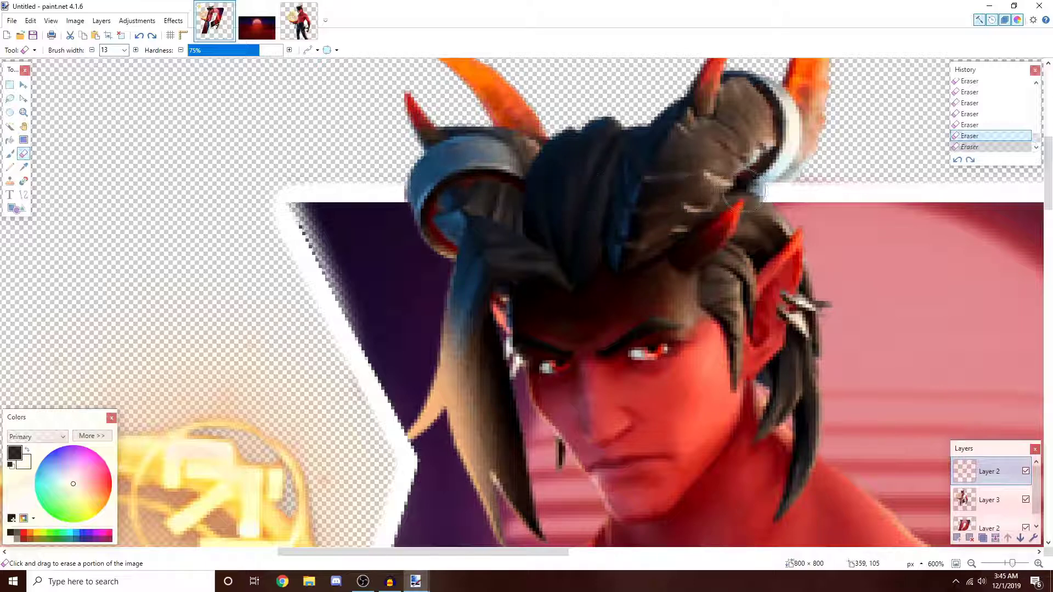
{"action": "left_click", "coordinate": [756, 190]}
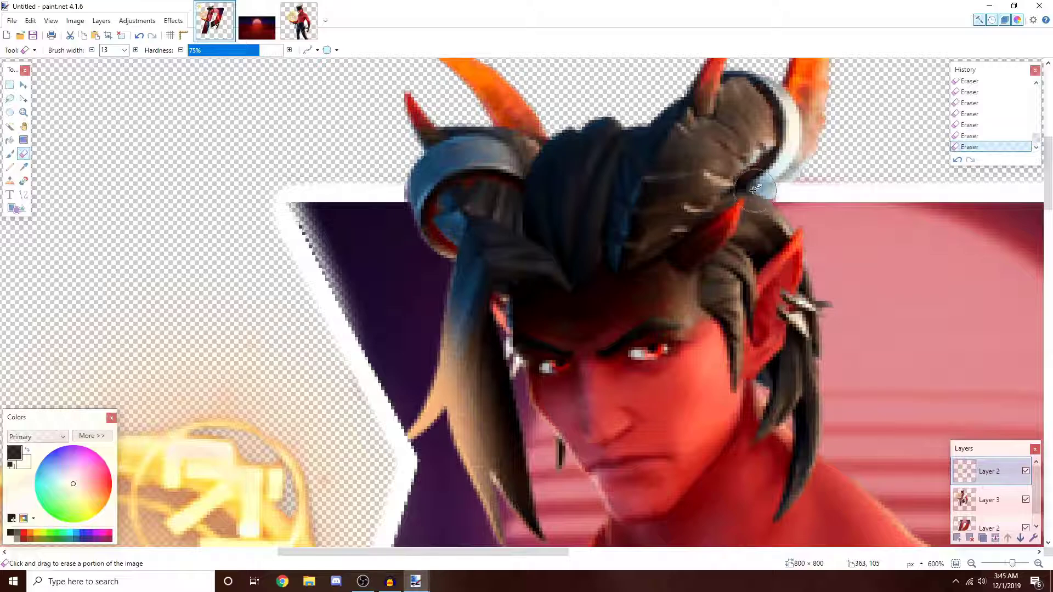
- Erase the white outline crossing the chained forearm beside the glowing orb on the top Layer 2
{"action": "scroll", "coordinate": [548, 246], "scroll_direction": "down", "scroll_amount": 3}
{"action": "scroll", "coordinate": [547, 265], "scroll_direction": "down", "scroll_amount": 3}
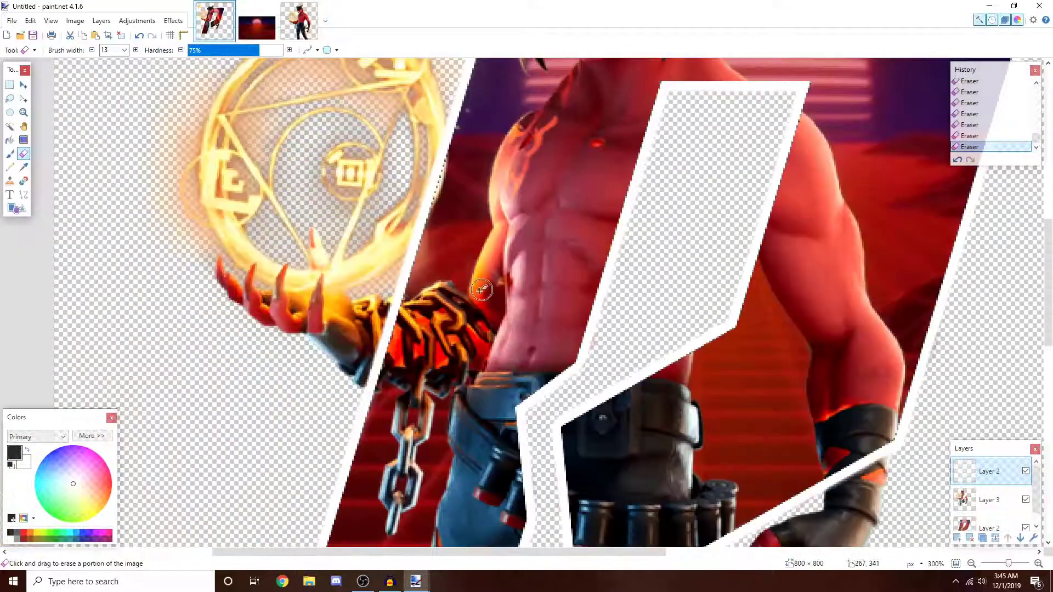
{"action": "scroll", "coordinate": [376, 348], "scroll_direction": "up", "scroll_amount": 5}
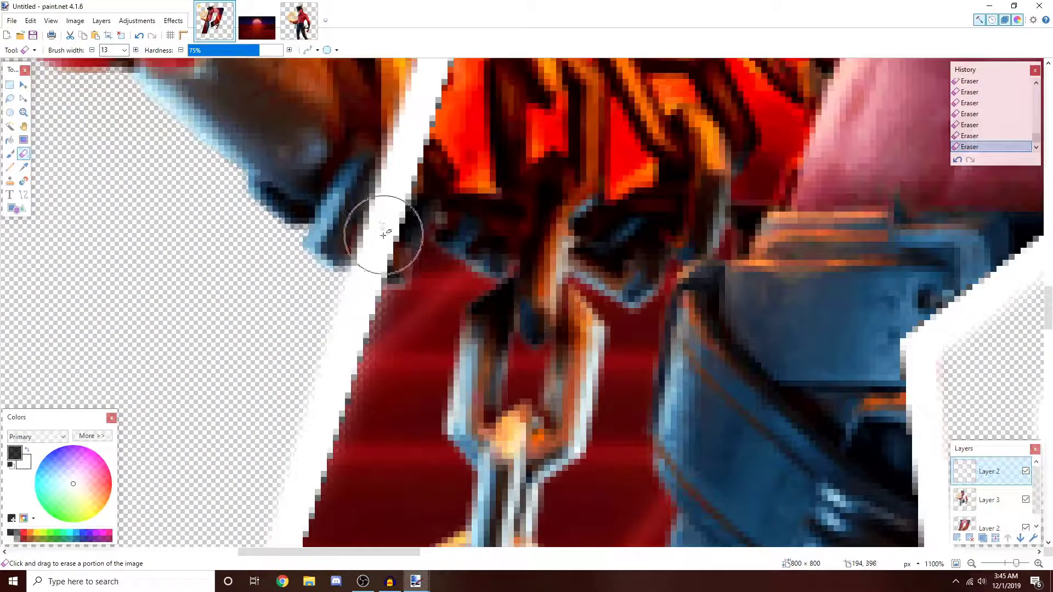
{"action": "left_click_drag", "start_coordinate": [376, 251], "coordinate": [401, 186]}
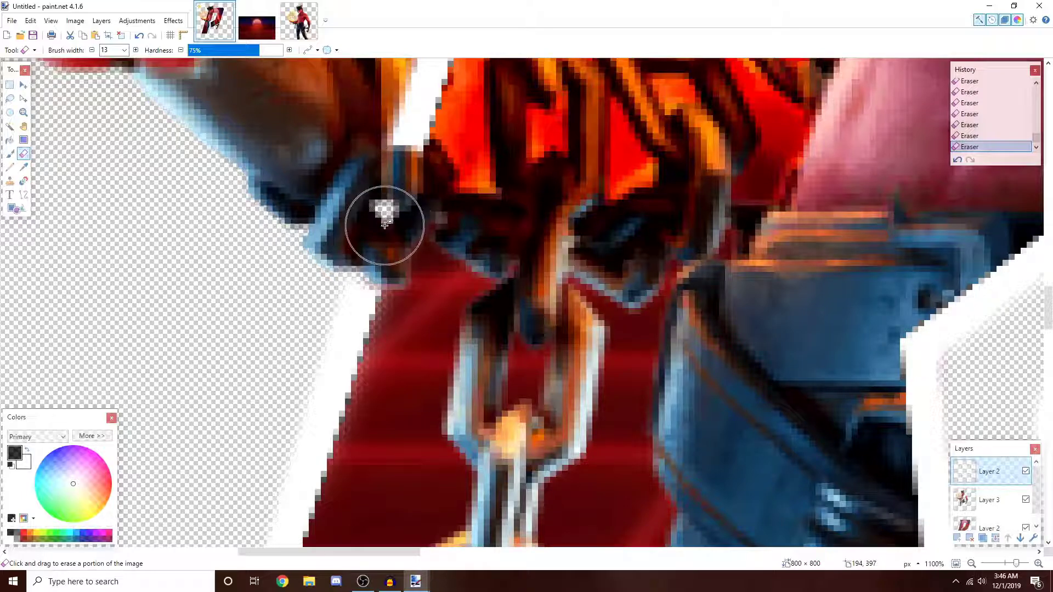
{"action": "scroll", "coordinate": [389, 220], "scroll_direction": "up", "scroll_amount": 1}
{"action": "scroll", "coordinate": [388, 235], "scroll_direction": "up", "scroll_amount": 2}
{"action": "mouse_move", "coordinate": [381, 309]}
{"action": "left_mouse_down"}
{"action": "mouse_move", "coordinate": [406, 322]}
{"action": "mouse_move", "coordinate": [407, 339]}
{"action": "mouse_move", "coordinate": [470, 163]}
{"action": "left_mouse_up"}
- Erase the white outline crossing the wrist of the lowered arm so the hand overlaps the P
{"action": "scroll", "coordinate": [412, 329], "scroll_direction": "down", "scroll_amount": 9}
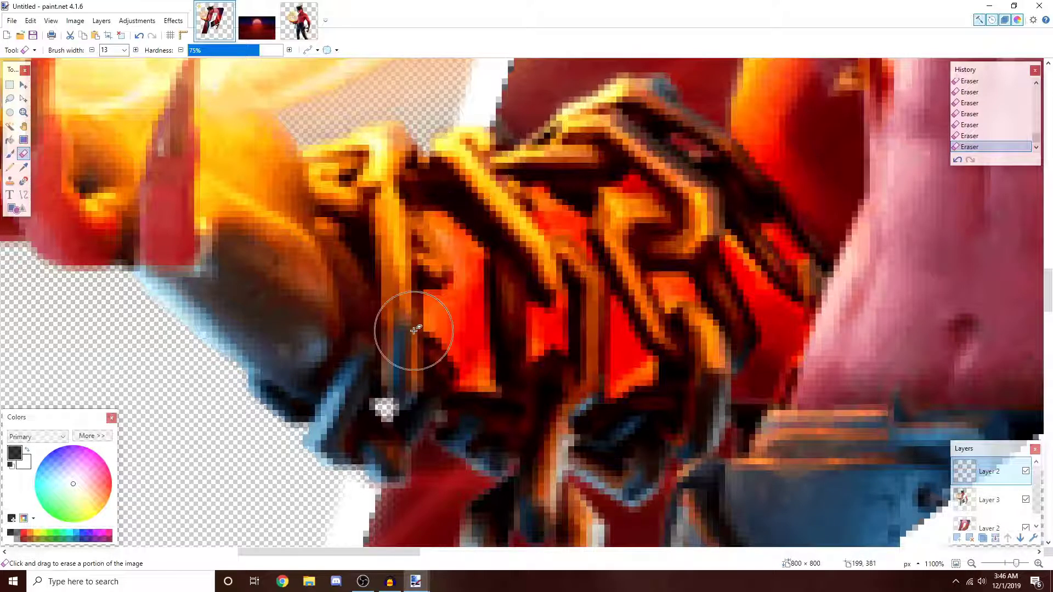
{"action": "scroll", "coordinate": [713, 351], "scroll_direction": "down", "scroll_amount": 3}
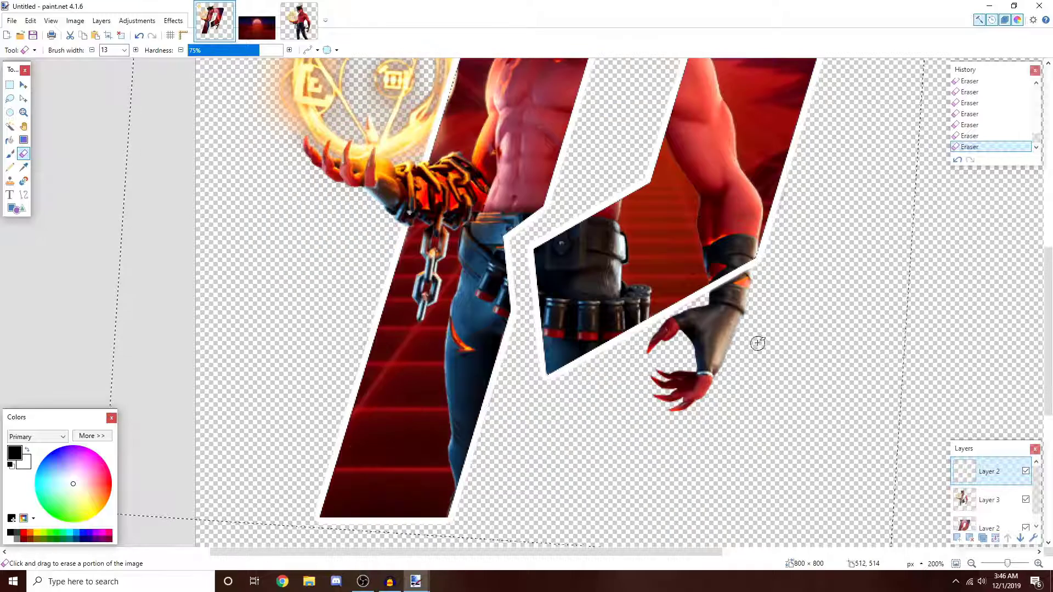
{"action": "scroll", "coordinate": [828, 278], "scroll_direction": "up", "scroll_amount": 9}
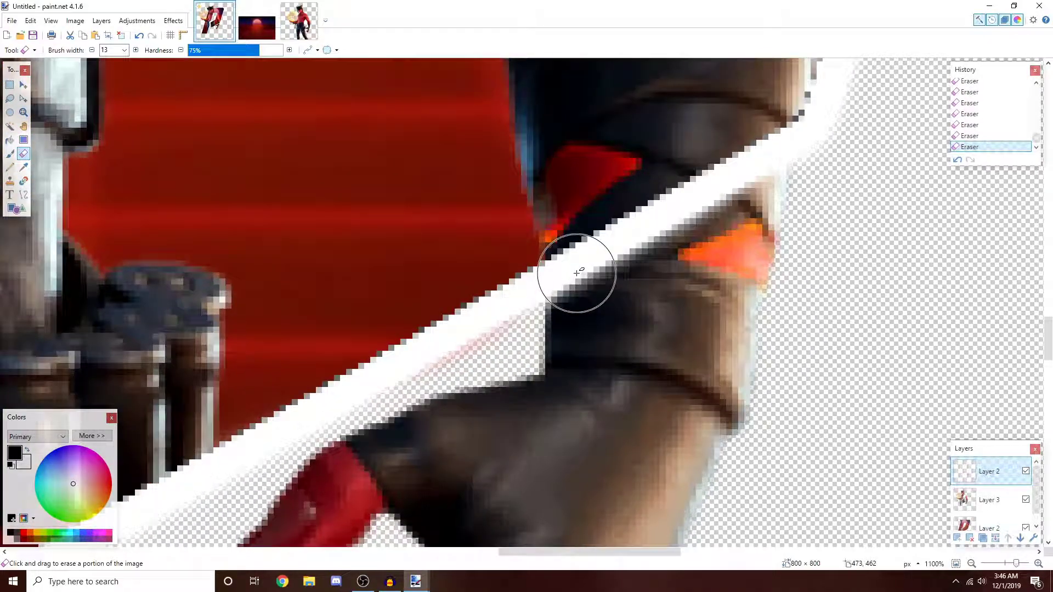
{"action": "left_click_drag", "start_coordinate": [576, 273], "coordinate": [774, 140]}
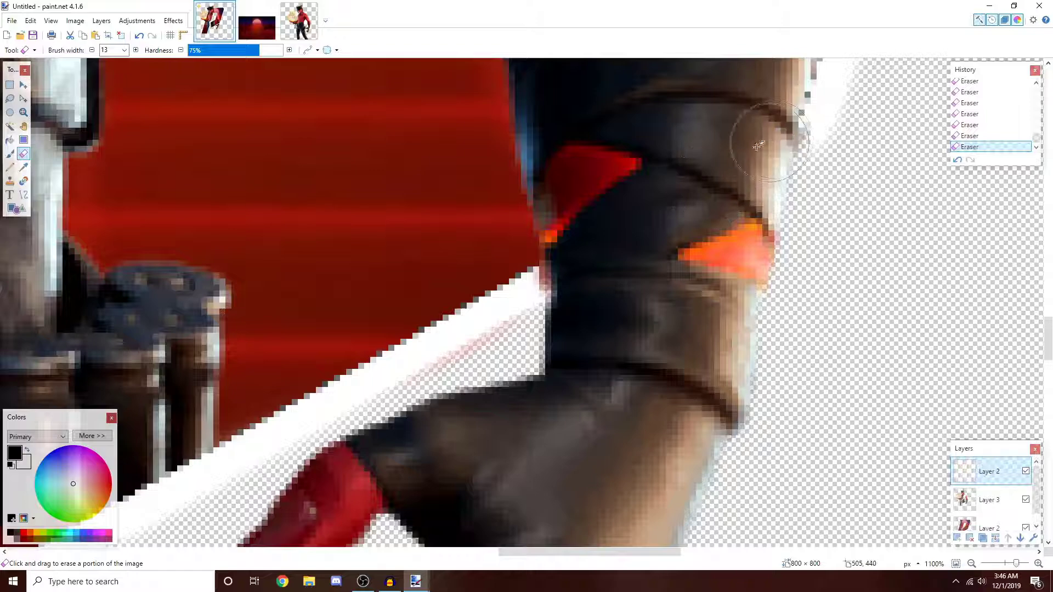
- Examine the whole logo and the erased outline area around the chained forearm
{"action": "scroll", "coordinate": [592, 242], "scroll_direction": "down", "scroll_amount": 10}
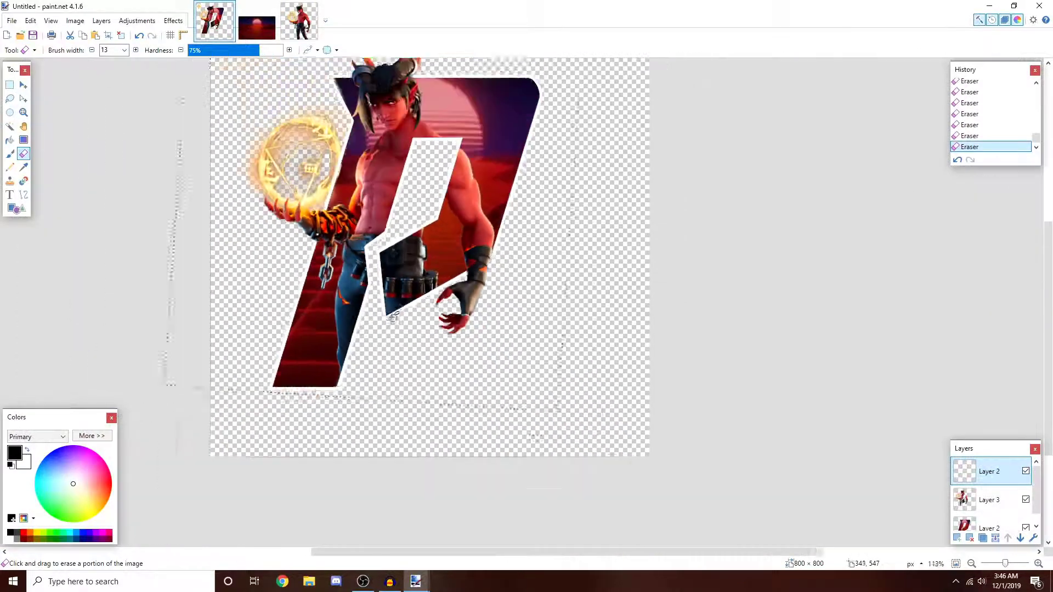
{"action": "scroll", "coordinate": [392, 317], "scroll_direction": "down", "scroll_amount": 1}
{"action": "scroll", "coordinate": [456, 412], "scroll_direction": "down", "scroll_amount": 1}
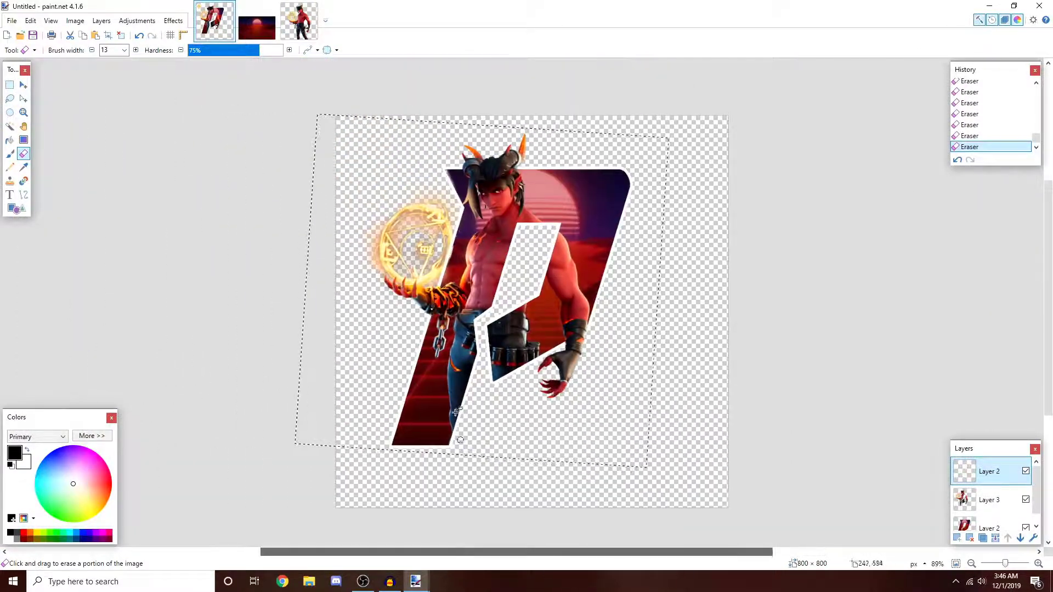
{"action": "scroll", "coordinate": [456, 412], "scroll_direction": "up", "scroll_amount": 4}
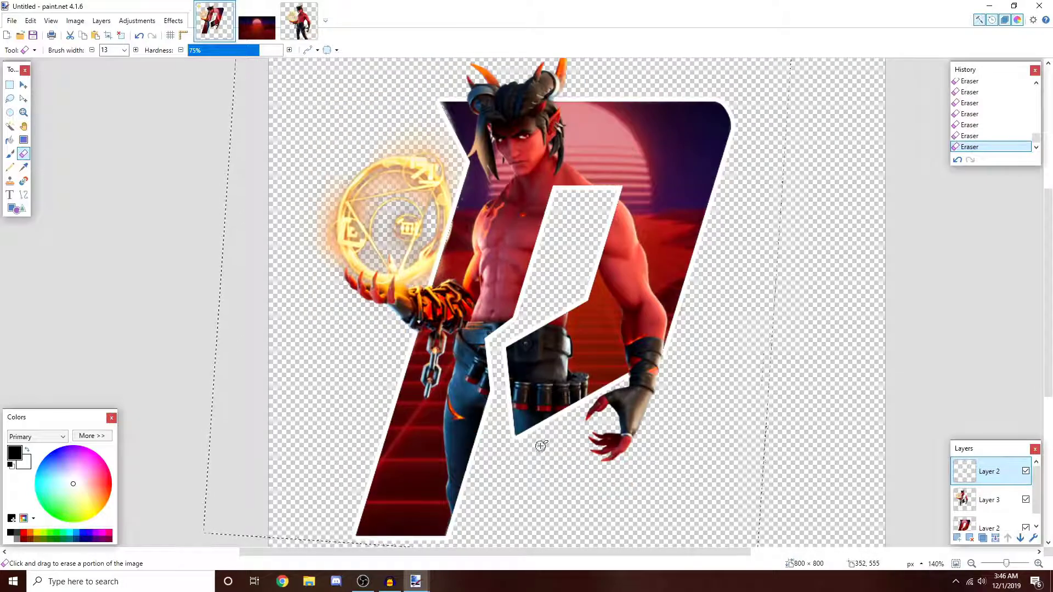
{"action": "scroll", "coordinate": [540, 446], "scroll_direction": "down", "scroll_amount": 1}
{"action": "scroll", "coordinate": [431, 335], "scroll_direction": "up", "scroll_amount": 15}
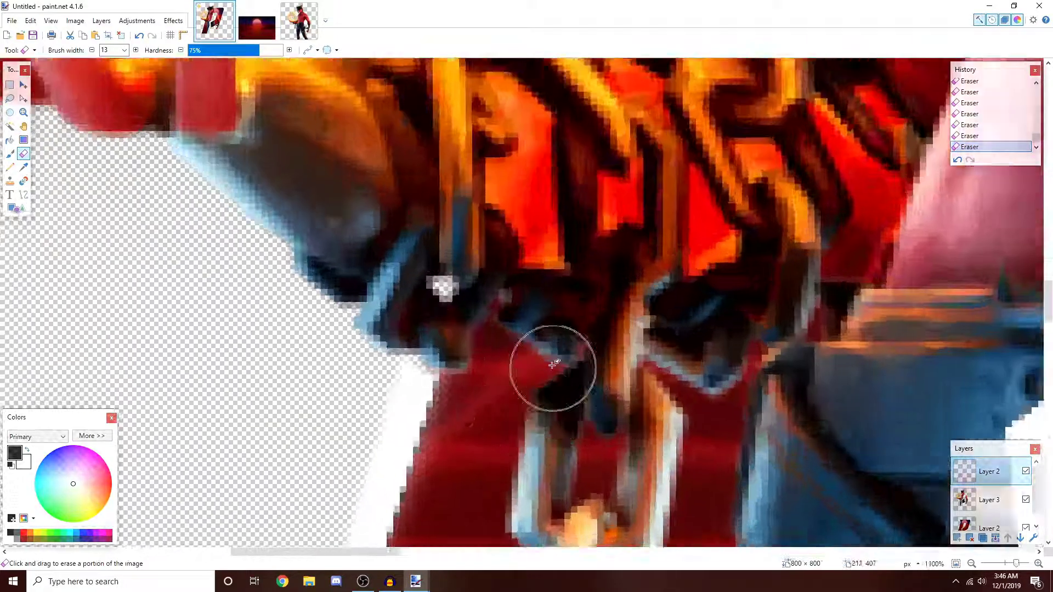
{"action": "scroll", "coordinate": [372, 229], "scroll_direction": "down", "scroll_amount": 15}
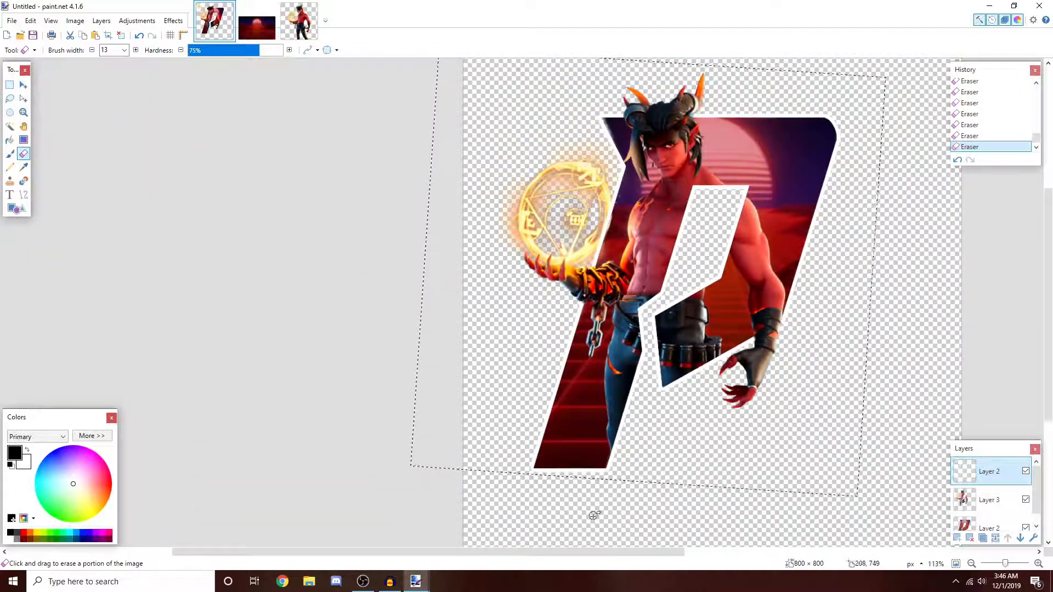
{"action": "left_click_drag", "start_coordinate": [618, 553], "coordinate": [689, 552]}
{"action": "scroll", "coordinate": [594, 391], "scroll_direction": "up", "scroll_amount": 1}
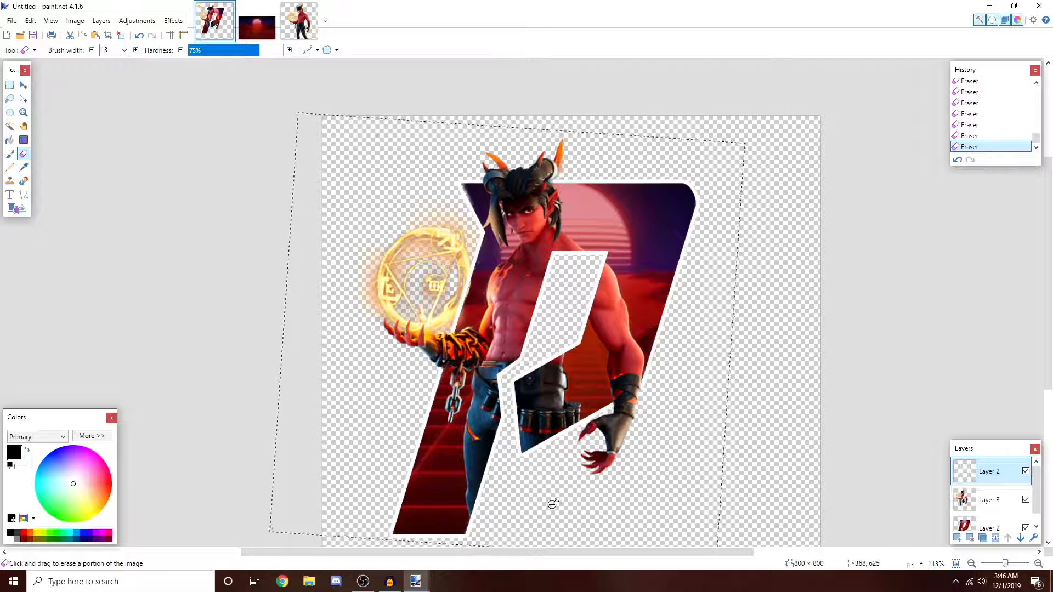
{"action": "left_click_drag", "start_coordinate": [560, 554], "coordinate": [579, 551]}
{"action": "scroll", "coordinate": [527, 240], "scroll_direction": "down", "scroll_amount": 1}
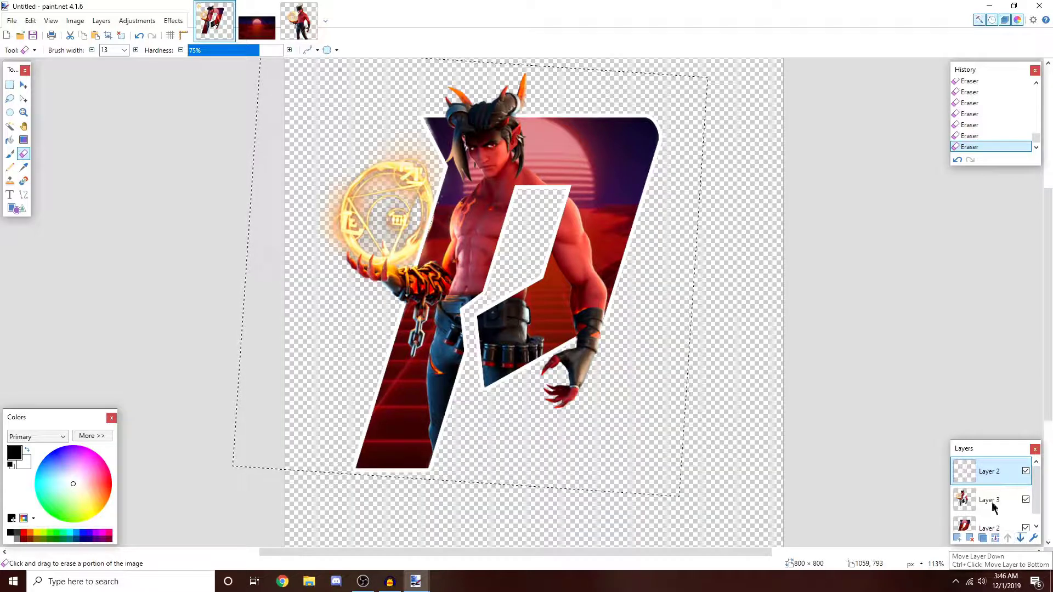
- Apply a black Drop Shadow with zero offsets, widening and blur radius 5 and opacity 255 to the P's outline layer, and make Layer 3 active
{"action": "left_click", "coordinate": [1020, 539]}
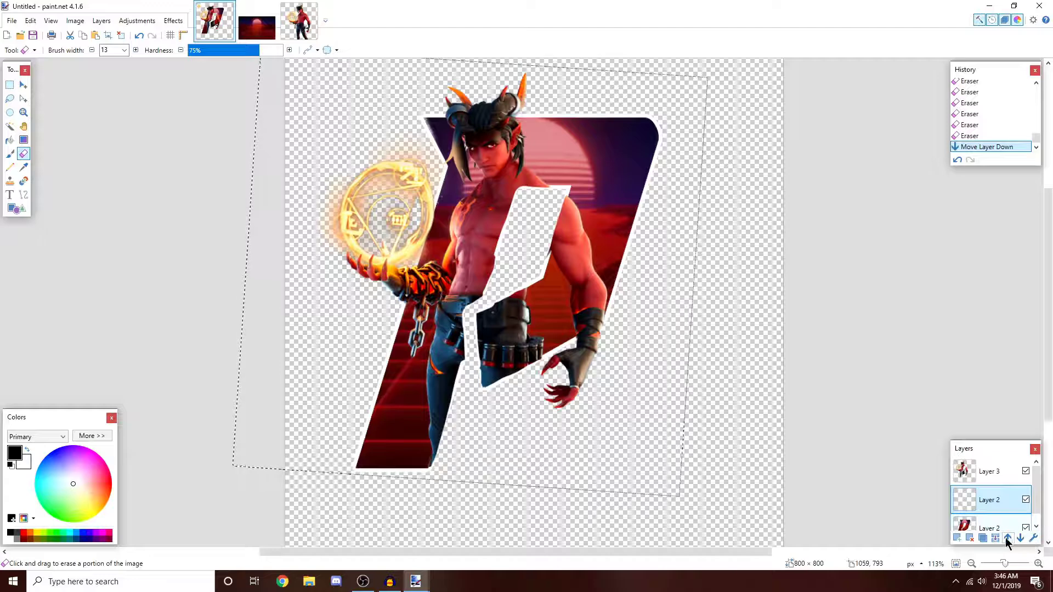
{"action": "left_click", "coordinate": [1007, 539]}
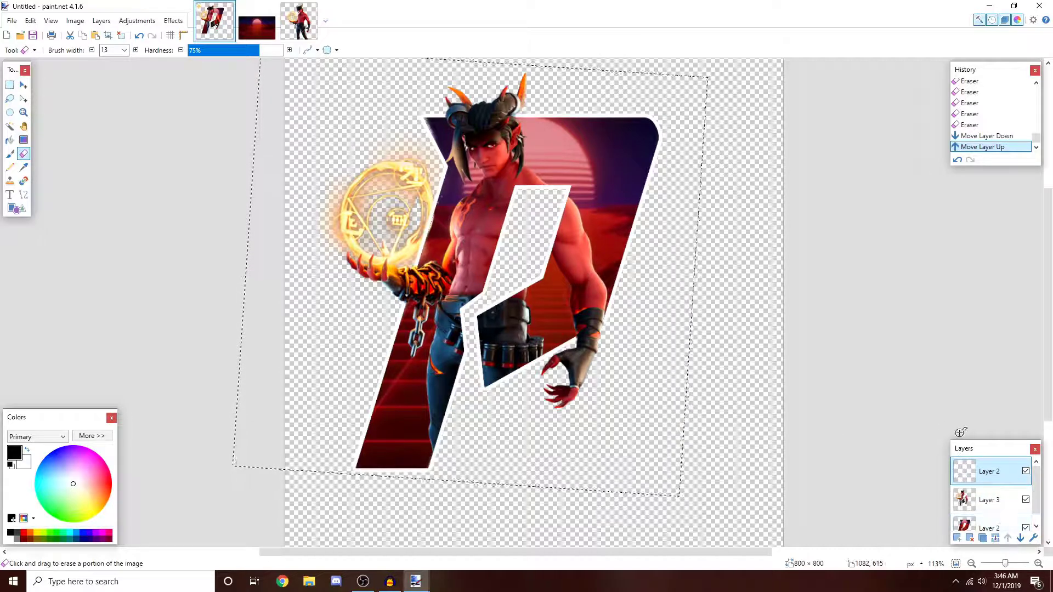
{"action": "left_click", "coordinate": [179, 27]}
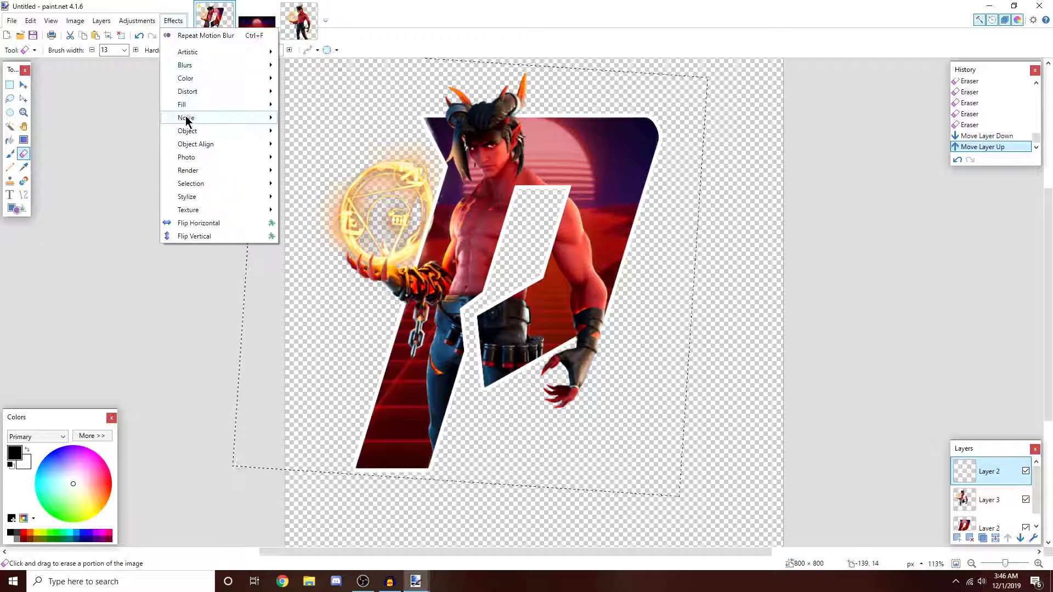
{"action": "mouse_move", "coordinate": [183, 136]}
{"action": "left_click", "coordinate": [308, 146]}
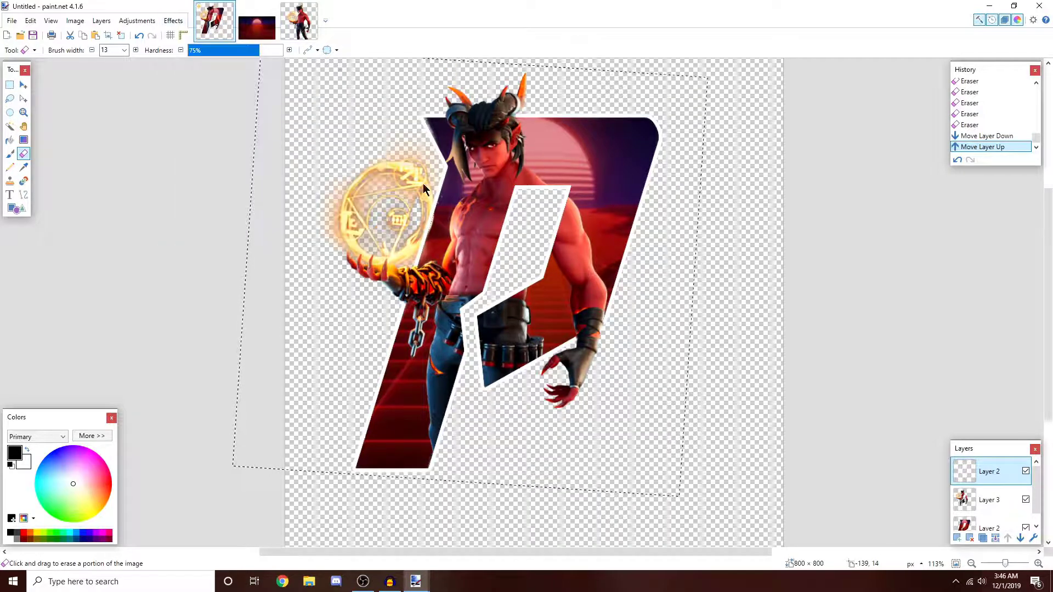
{"action": "left_click_drag", "start_coordinate": [514, 159], "coordinate": [791, 77]}
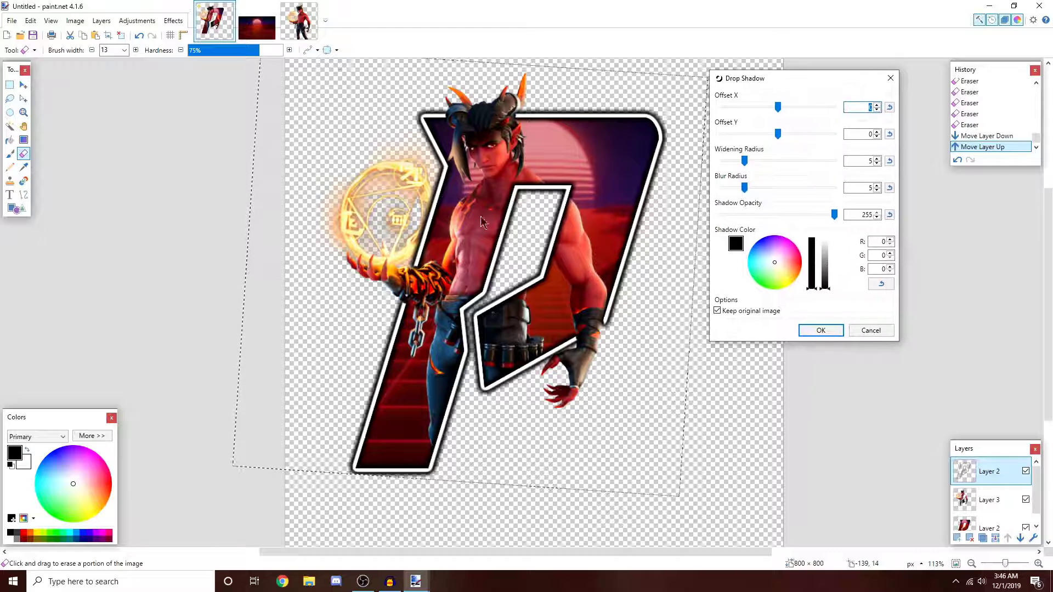
{"action": "left_click", "coordinate": [827, 276]}
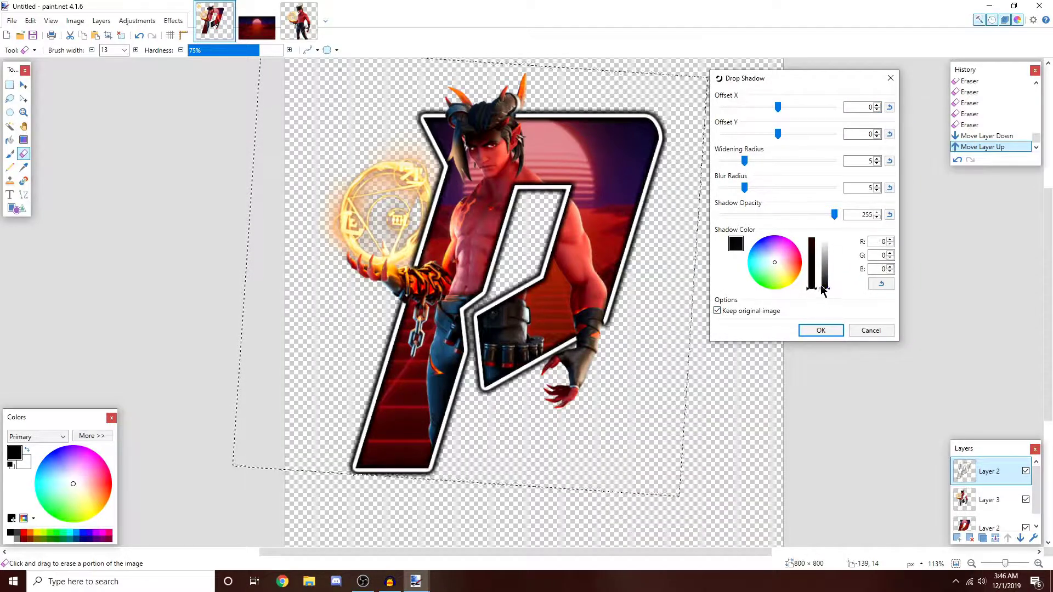
{"action": "left_click", "coordinate": [820, 330]}
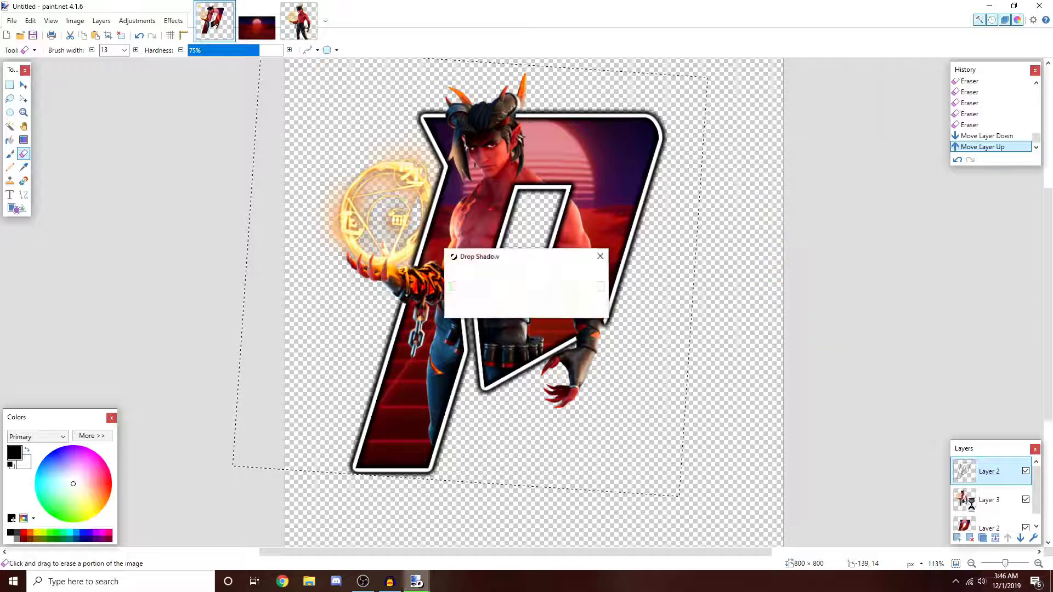
{"action": "left_click", "coordinate": [982, 492]}
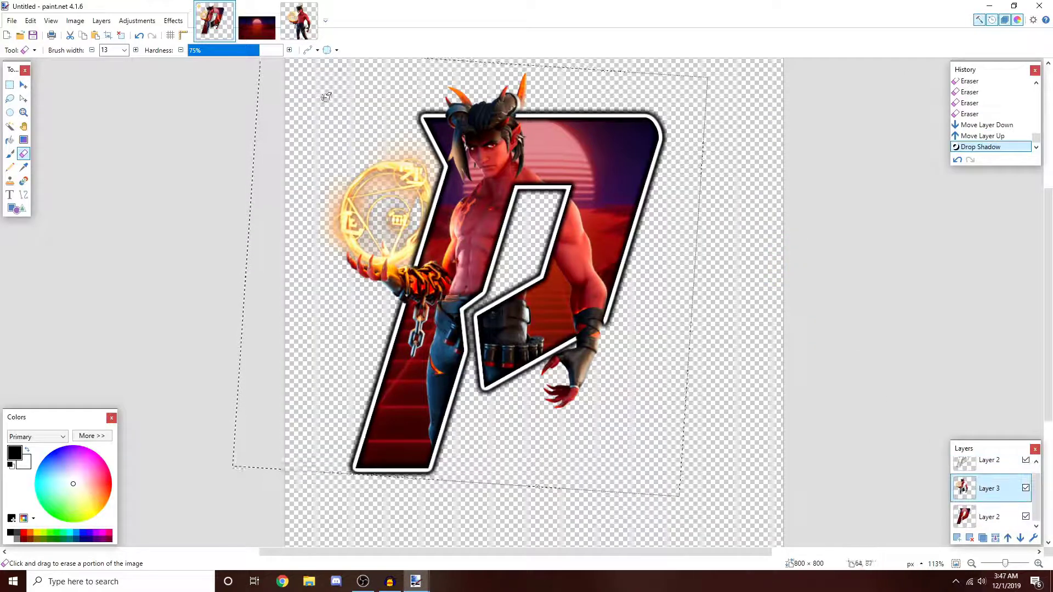
{"action": "left_click", "coordinate": [174, 21]}
{"action": "mouse_move", "coordinate": [202, 136]}
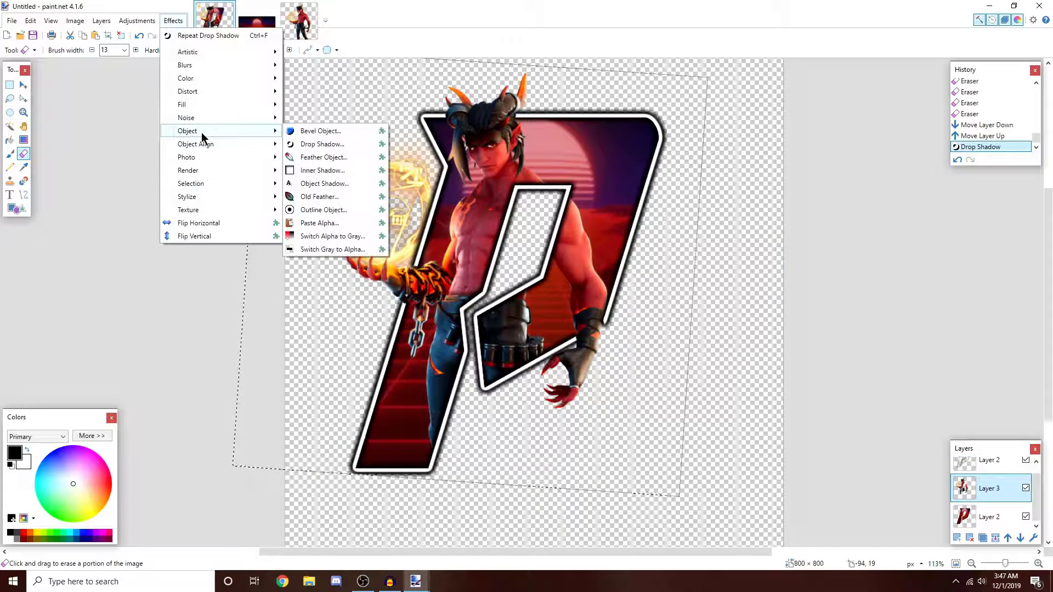
{"action": "left_click", "coordinate": [328, 210]}
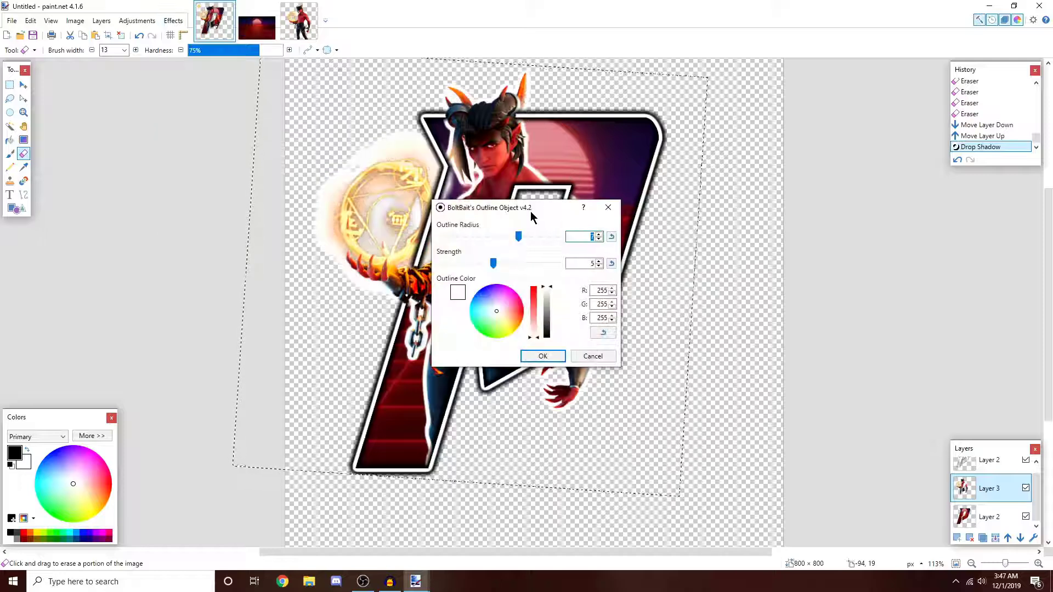
{"action": "left_click", "coordinate": [592, 356]}
- Apply a black Drop Shadow to the character on Layer 3 with widening and blur radius 5 and opacity 162, and clear the selection
{"action": "left_click", "coordinate": [173, 21]}
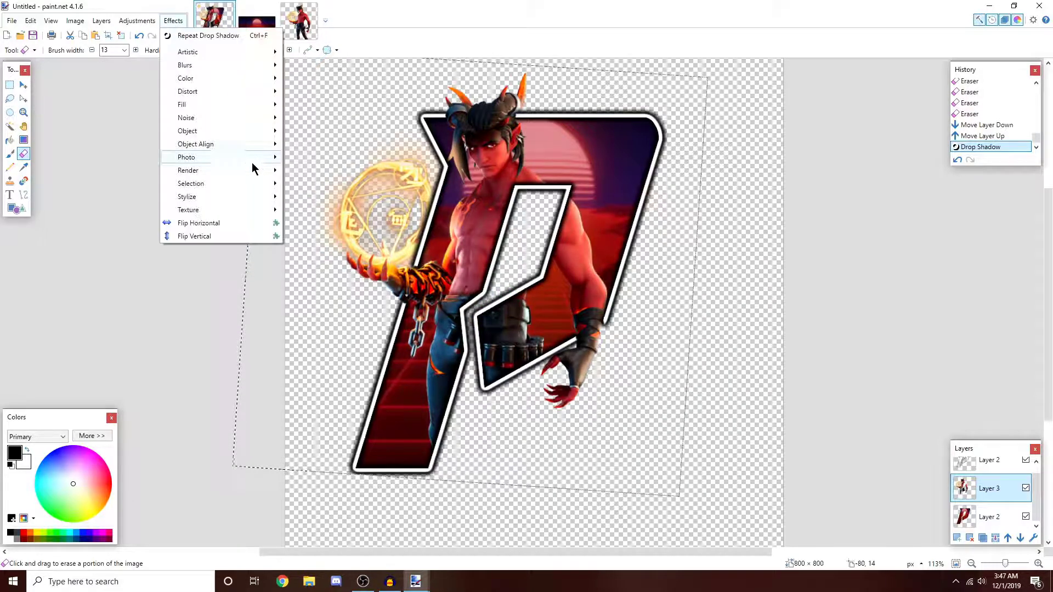
{"action": "mouse_move", "coordinate": [222, 131]}
{"action": "left_click", "coordinate": [318, 144]}
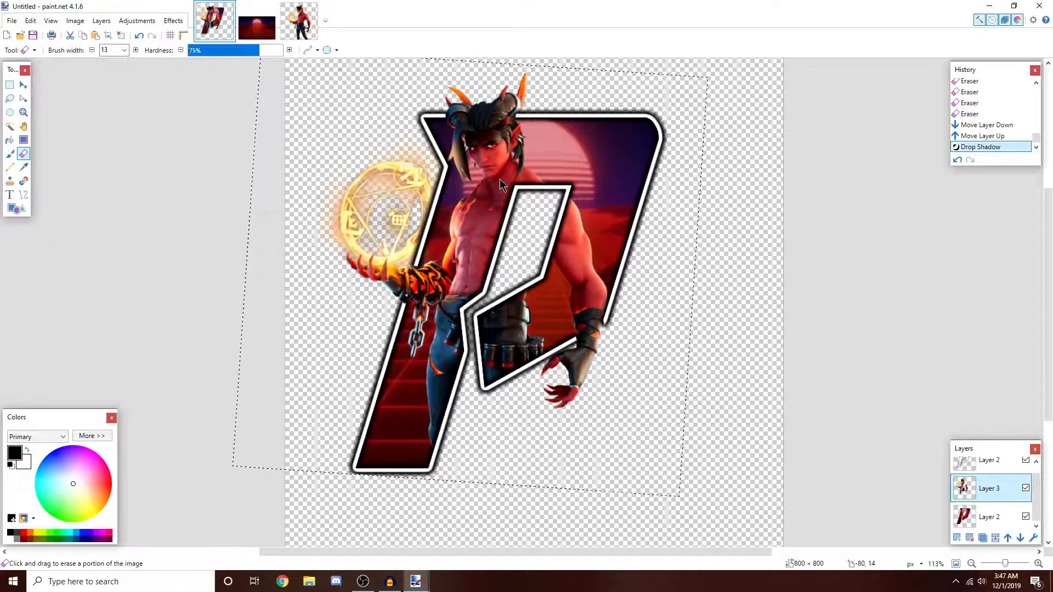
{"action": "left_click_drag", "start_coordinate": [478, 159], "coordinate": [765, 141]}
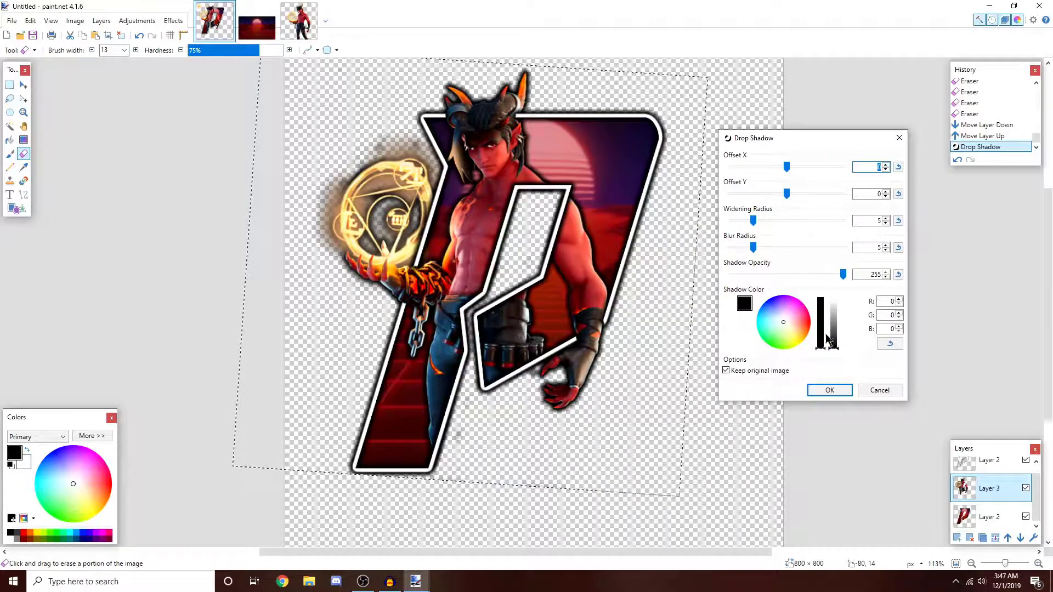
{"action": "left_click_drag", "start_coordinate": [753, 249], "coordinate": [753, 248]}
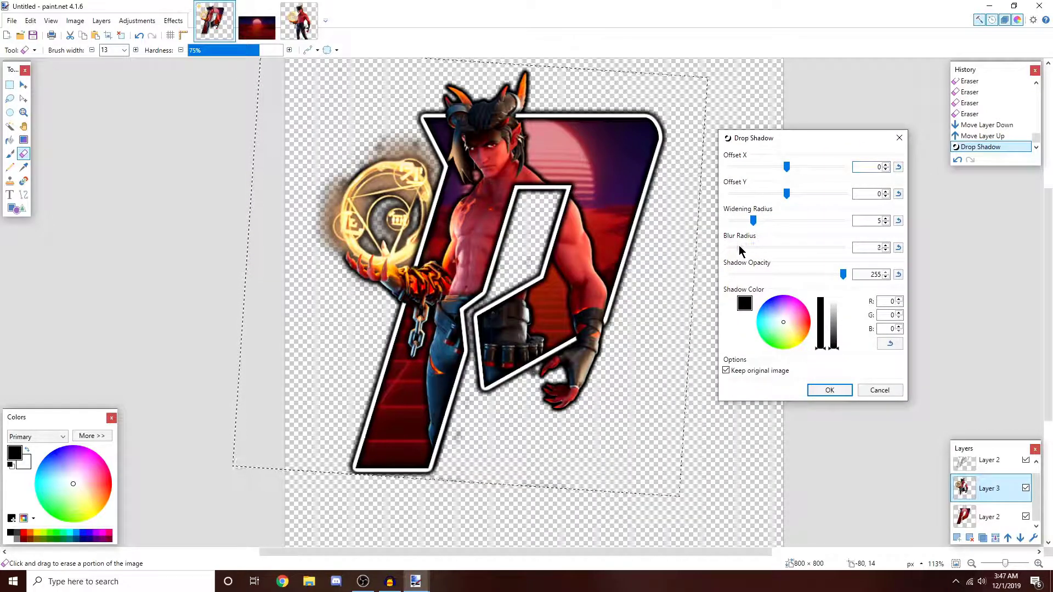
{"action": "left_click_drag", "start_coordinate": [843, 274], "coordinate": [804, 279]}
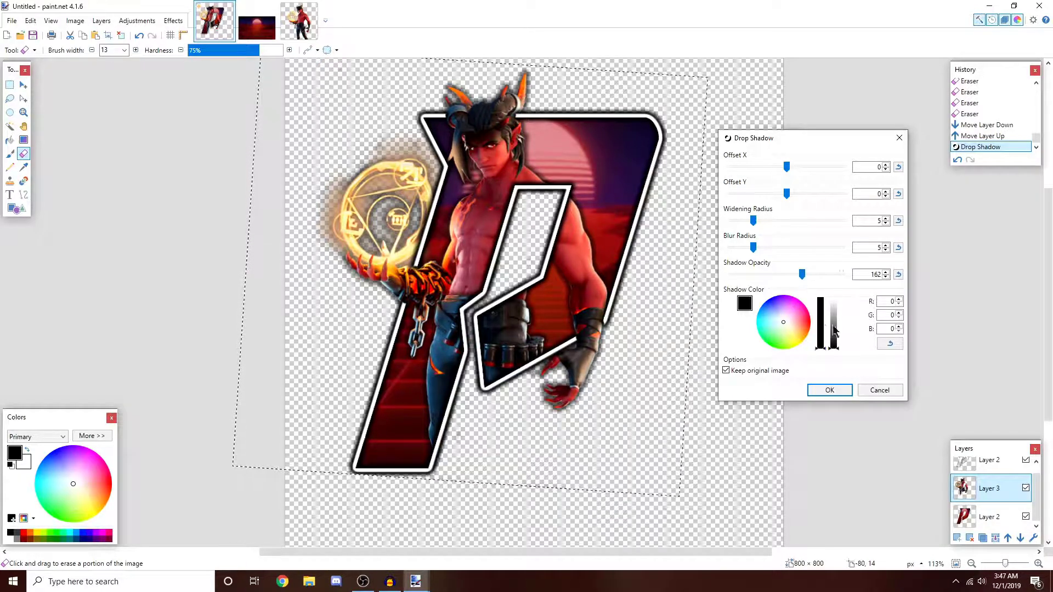
{"action": "left_click", "coordinate": [829, 390]}
{"action": "scroll", "coordinate": [524, 286], "scroll_direction": "down", "scroll_amount": 1}
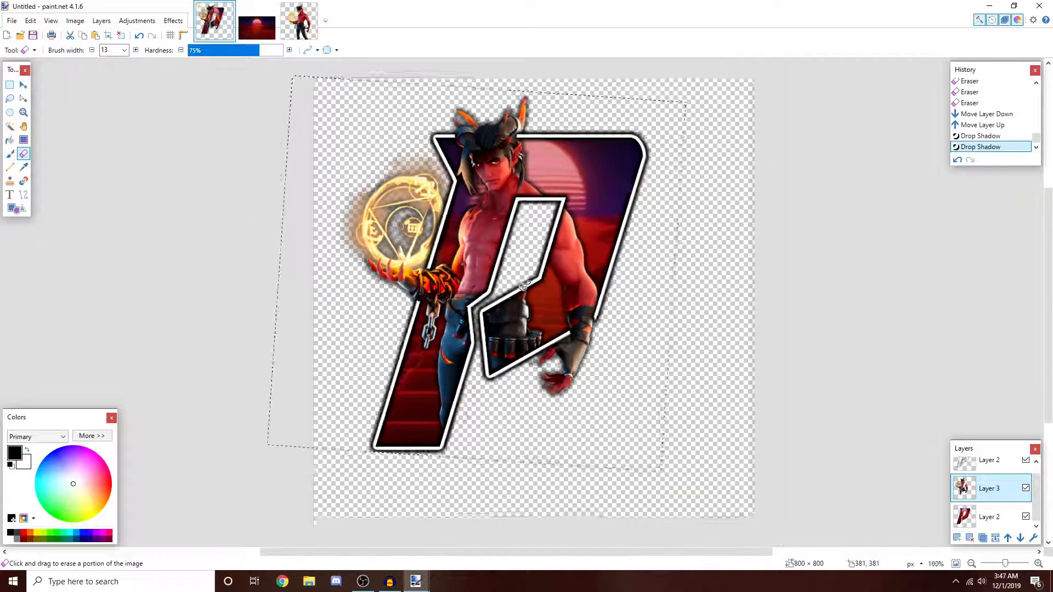
{"action": "scroll", "coordinate": [524, 286], "scroll_direction": "down", "scroll_amount": 1}
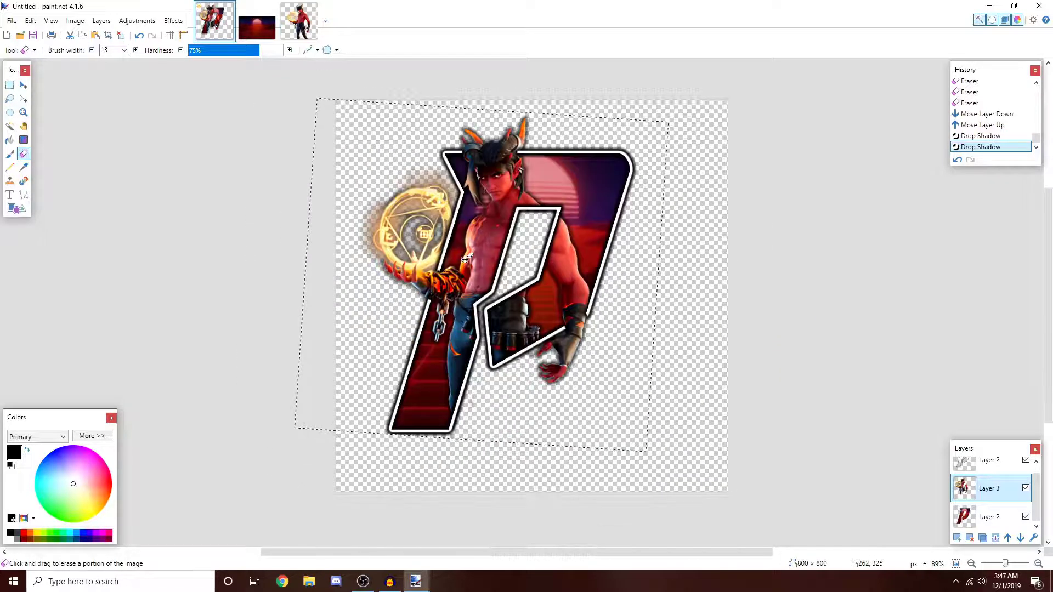
{"action": "key", "text": "ctrl+d"}
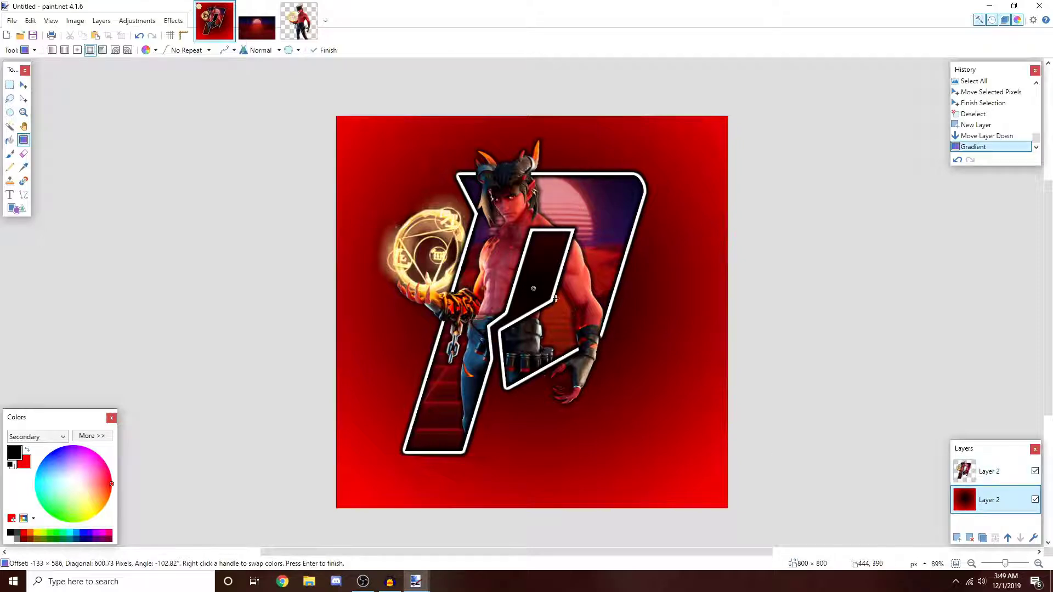
- Try redrawing the black-to-red radial gradient on the bottom layer, starting from inside the P's hole
{"action": "mouse_move", "coordinate": [533, 287]}
{"action": "left_mouse_down"}
{"action": "mouse_move", "coordinate": [547, 590]}
{"action": "mouse_move", "coordinate": [530, 589]}
{"action": "left_mouse_up"}
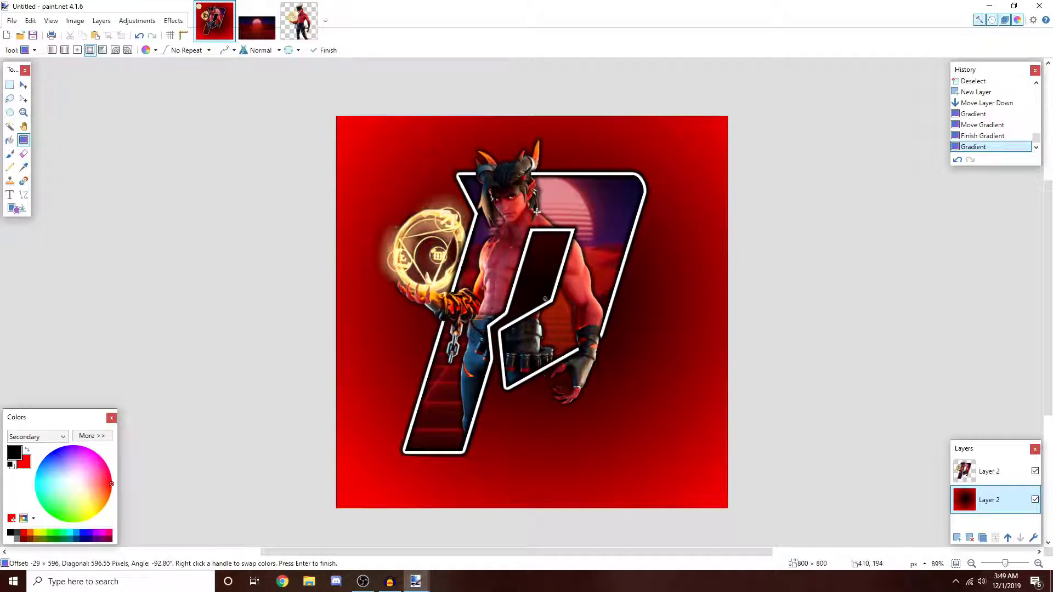
{"action": "left_click_drag", "start_coordinate": [537, 212], "coordinate": [488, 501]}
{"action": "left_click_drag", "start_coordinate": [536, 238], "coordinate": [350, 549]}
- Try a red primary and white secondary color for the background gradient
{"action": "left_click", "coordinate": [10, 539]}
{"action": "left_click", "coordinate": [41, 438]}
{"action": "left_click", "coordinate": [36, 447]}
{"action": "left_click", "coordinate": [24, 533]}
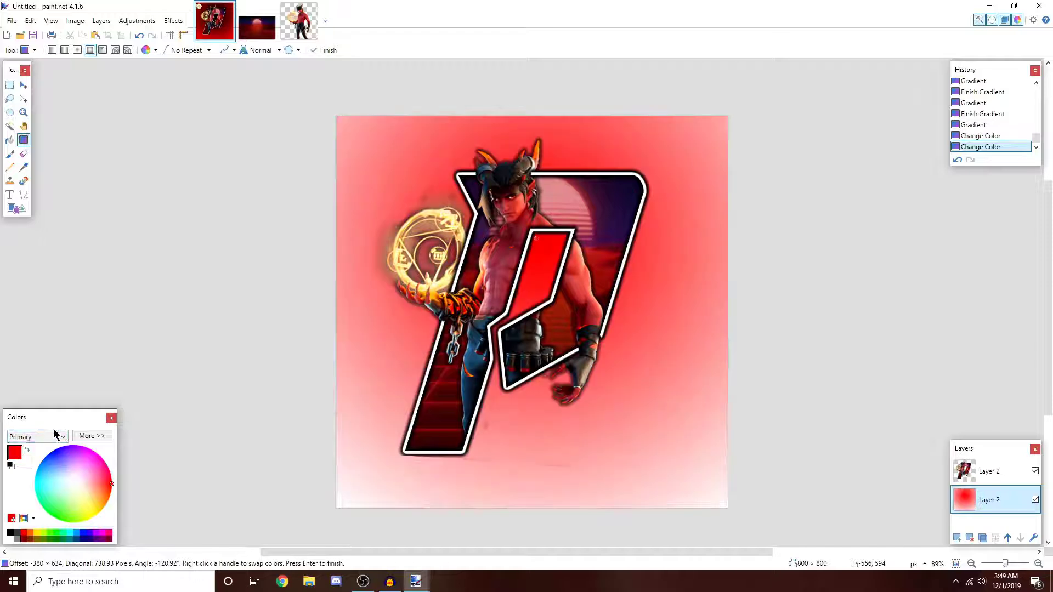
- Try a black primary and white secondary color for the background gradient
{"action": "left_click", "coordinate": [53, 436]}
{"action": "left_click", "coordinate": [36, 454]}
{"action": "left_click", "coordinate": [10, 532]}
{"action": "left_click", "coordinate": [9, 539]}
{"action": "left_click", "coordinate": [54, 436]}
{"action": "left_click", "coordinate": [36, 446]}
{"action": "left_click", "coordinate": [10, 532]}
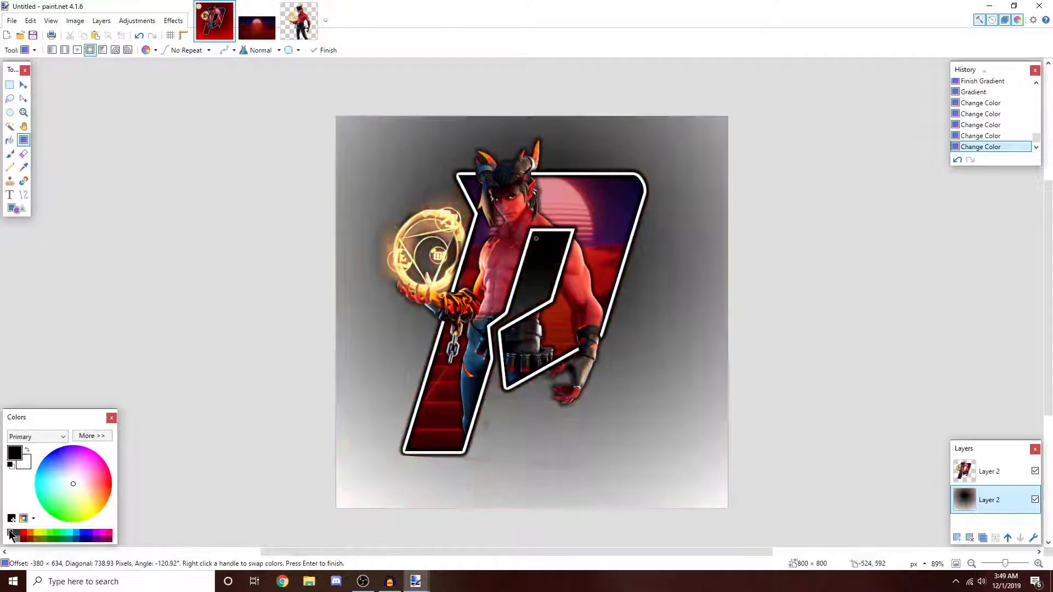
- Try a white primary and dark grey secondary color for the background gradient
{"action": "left_click", "coordinate": [76, 533]}
{"action": "left_click", "coordinate": [10, 539]}
{"action": "left_click", "coordinate": [54, 437]}
{"action": "left_click", "coordinate": [36, 454]}
{"action": "left_click", "coordinate": [18, 533]}
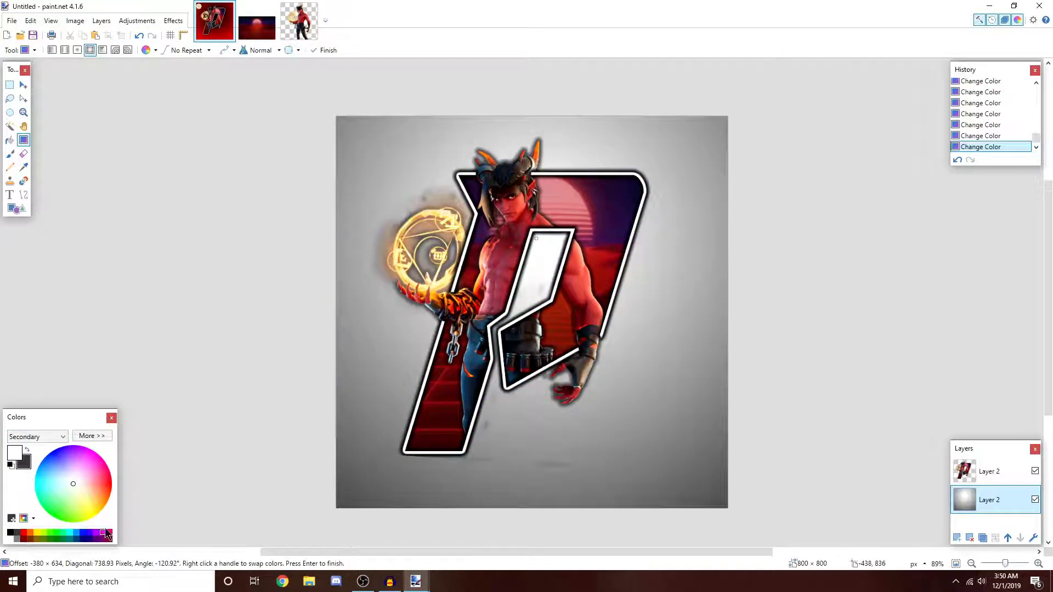
- Try a red primary and dark grey secondary color for the background gradient
{"action": "left_click_drag", "start_coordinate": [105, 470], "coordinate": [100, 487]}
{"action": "left_click", "coordinate": [17, 533]}
{"action": "left_click", "coordinate": [54, 436]}
{"action": "left_click", "coordinate": [36, 447]}
{"action": "left_click", "coordinate": [24, 533]}
{"action": "left_click", "coordinate": [54, 436]}
{"action": "left_click", "coordinate": [37, 454]}
{"action": "left_click", "coordinate": [10, 539]}
{"action": "left_click", "coordinate": [17, 533]}
- Try a shorter red-to-dark-grey radial gradient about 400 px long, and revert the history to the Move Layer Down state
{"action": "left_click_drag", "start_coordinate": [559, 240], "coordinate": [406, 365]}
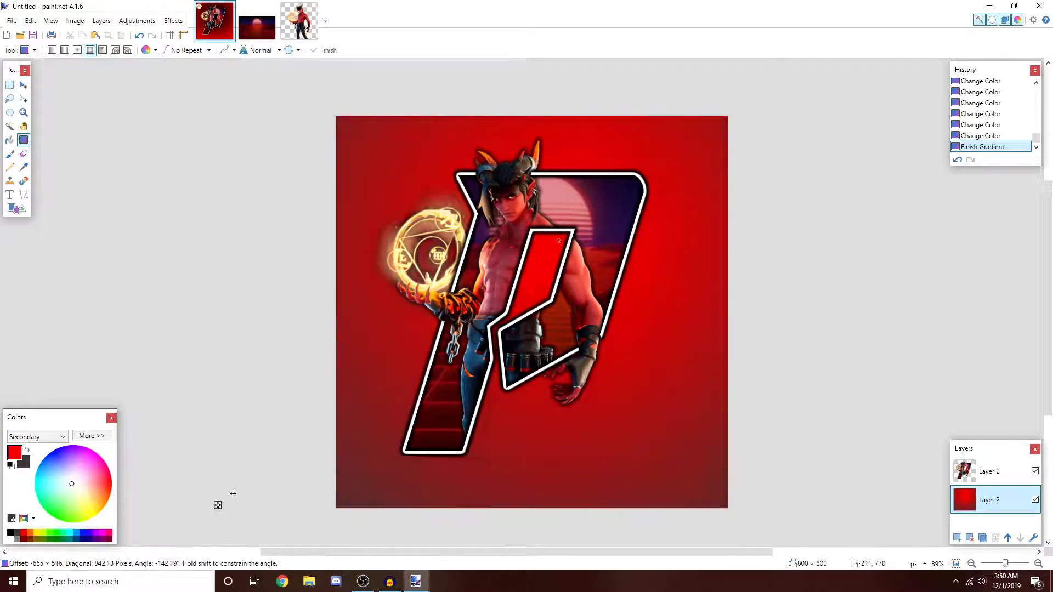
{"action": "scroll", "coordinate": [987, 115], "scroll_direction": "up", "scroll_amount": 3}
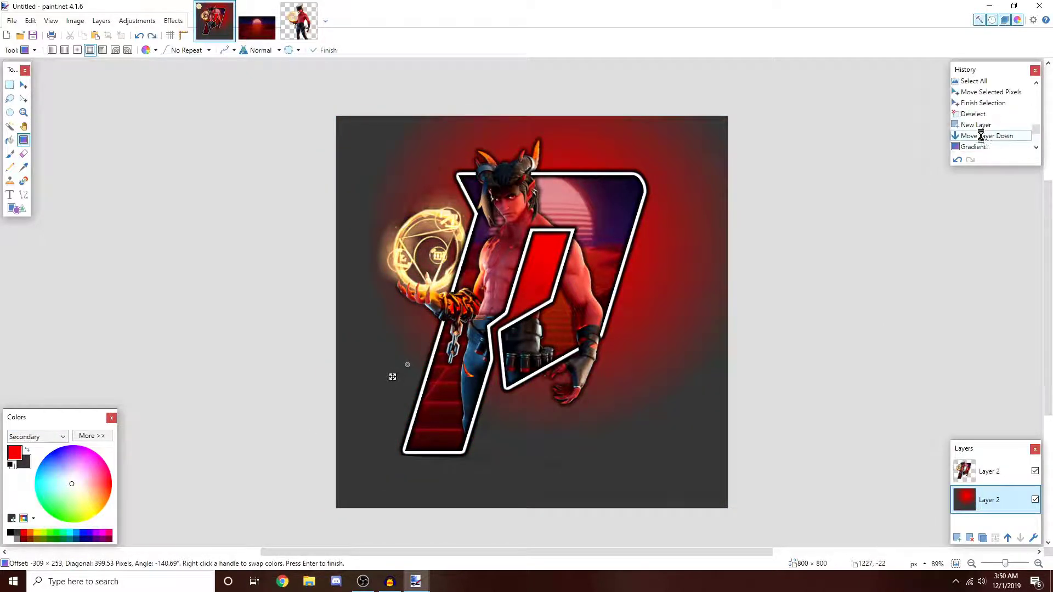
{"action": "left_click", "coordinate": [986, 135]}
{"action": "left_click", "coordinate": [174, 20]}
{"action": "mouse_move", "coordinate": [186, 157]}
{"action": "left_click", "coordinate": [316, 328]}
- Fill the empty bottom layer with white and apply the Vignette+ effect to it
{"action": "left_click", "coordinate": [10, 140]}
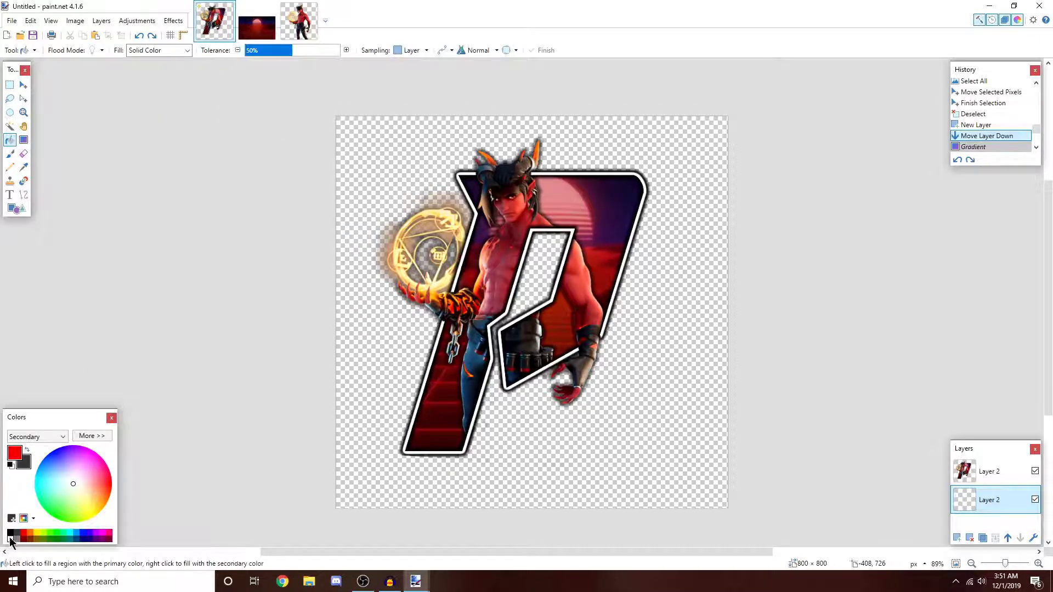
{"action": "left_click", "coordinate": [10, 539]}
{"action": "left_click", "coordinate": [14, 453]}
{"action": "left_click", "coordinate": [10, 539]}
{"action": "left_click", "coordinate": [370, 200]}
{"action": "left_click", "coordinate": [173, 20]}
{"action": "left_click", "coordinate": [316, 327]}
{"action": "key", "text": "Return"}
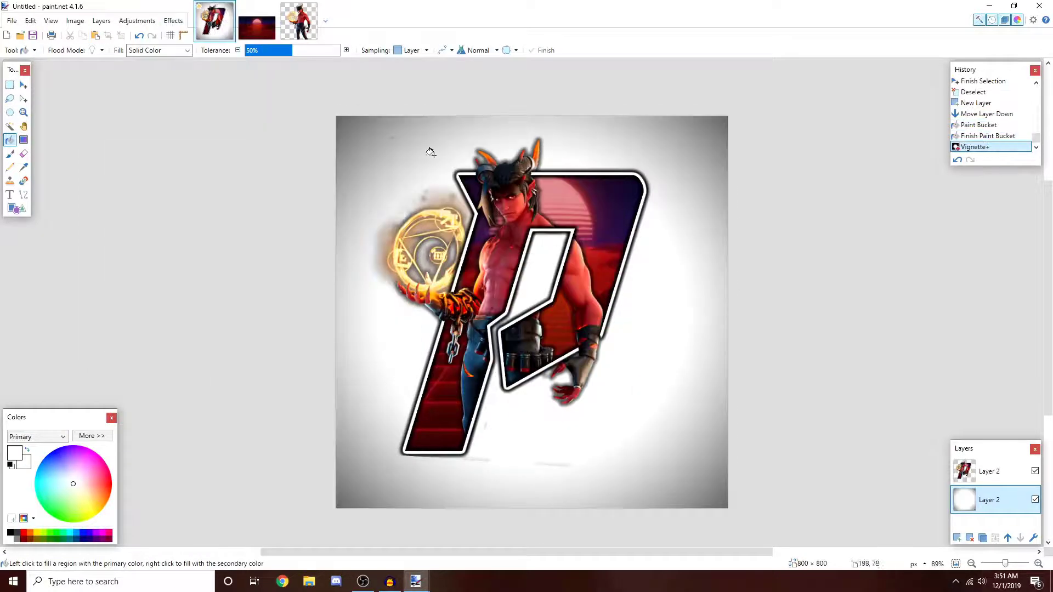
- Undo the vignette, a trial white gradient and the white fill on the bottom layer
{"action": "left_click", "coordinate": [24, 139]}
{"action": "left_click", "coordinate": [957, 161]}
{"action": "left_click_drag", "start_coordinate": [547, 254], "coordinate": [843, 186]}
{"action": "left_click", "coordinate": [958, 161]}
{"action": "left_click", "coordinate": [958, 161]}
{"action": "left_click", "coordinate": [958, 160]}
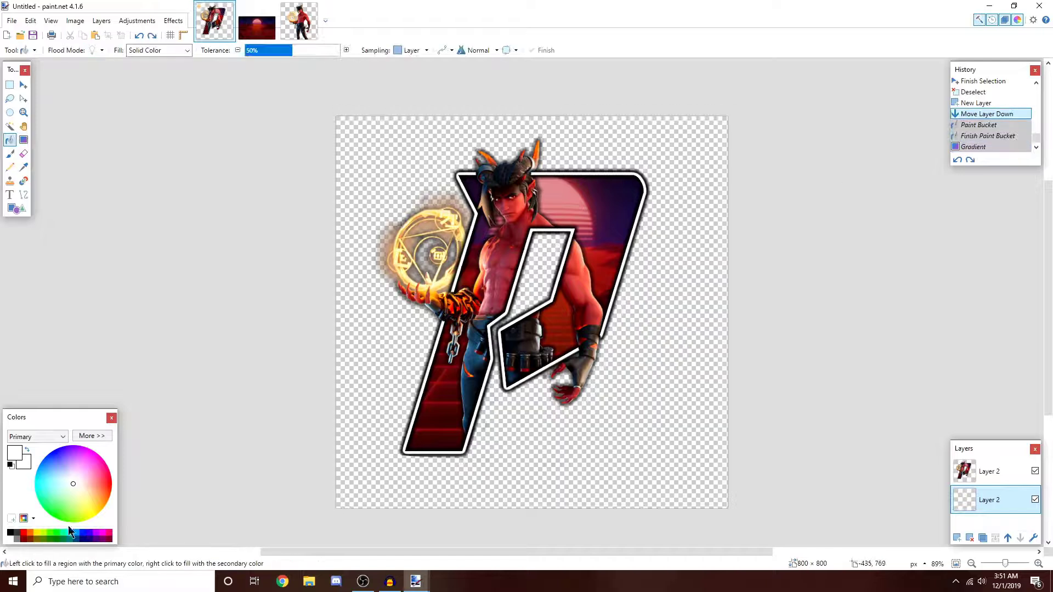
- Try a radial gradient about 98 px long on the bottom layer with a lighter red as the secondary color
{"action": "left_click", "coordinate": [38, 437]}
{"action": "left_click", "coordinate": [36, 459]}
{"action": "left_click", "coordinate": [31, 519]}
{"action": "left_click", "coordinate": [92, 436]}
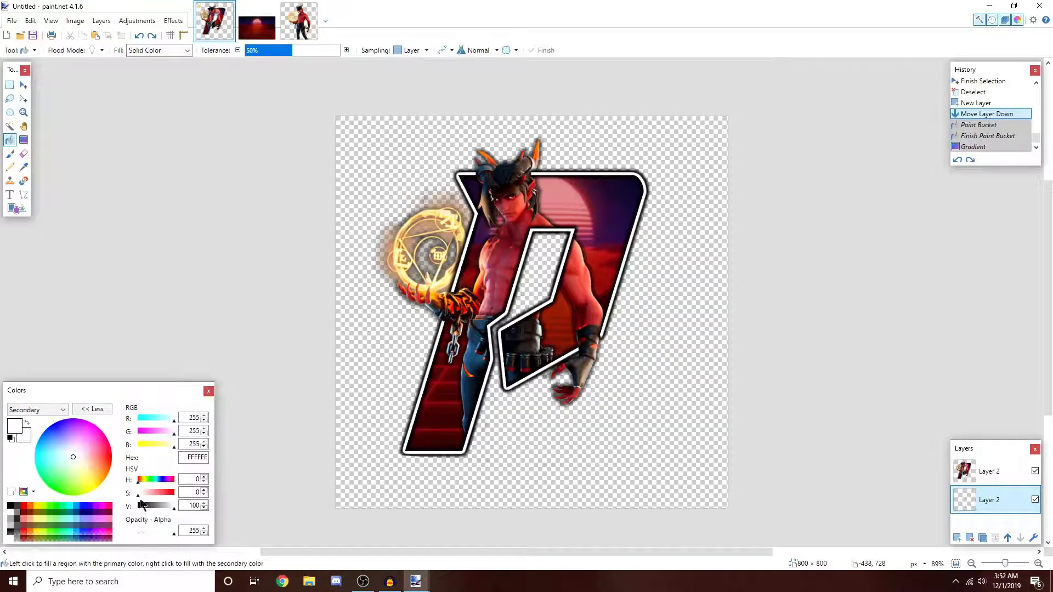
{"action": "left_click_drag", "start_coordinate": [140, 493], "coordinate": [167, 493]}
{"action": "left_click", "coordinate": [24, 140]}
{"action": "left_click_drag", "start_coordinate": [527, 264], "coordinate": [520, 322]}
- Fill the bottom layer with a red-to-black radial gradient about 605 px long, centered inside the P's hole
{"action": "left_click", "coordinate": [92, 409]}
{"action": "left_click", "coordinate": [38, 437]}
{"action": "left_click", "coordinate": [33, 448]}
{"action": "left_click", "coordinate": [24, 532]}
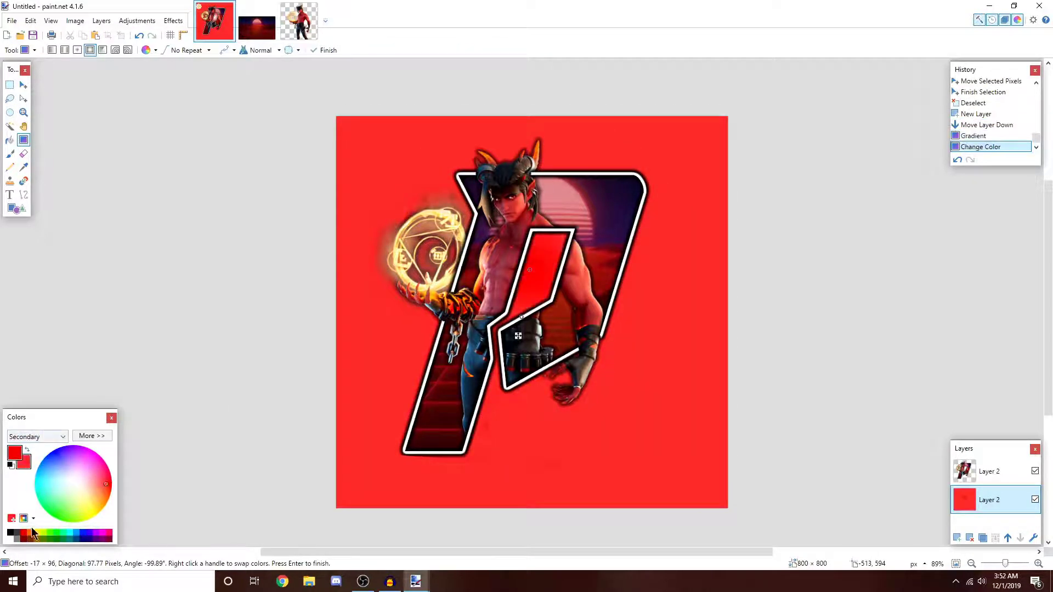
{"action": "left_click", "coordinate": [10, 532]}
{"action": "left_click_drag", "start_coordinate": [531, 280], "coordinate": [500, 573]}
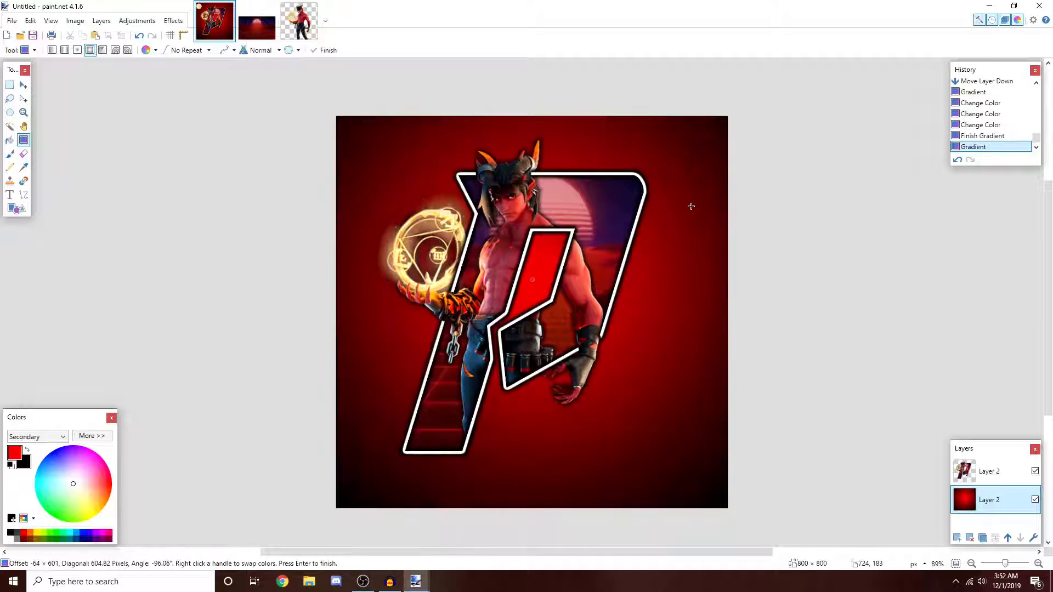
{"action": "key", "text": "Return"}
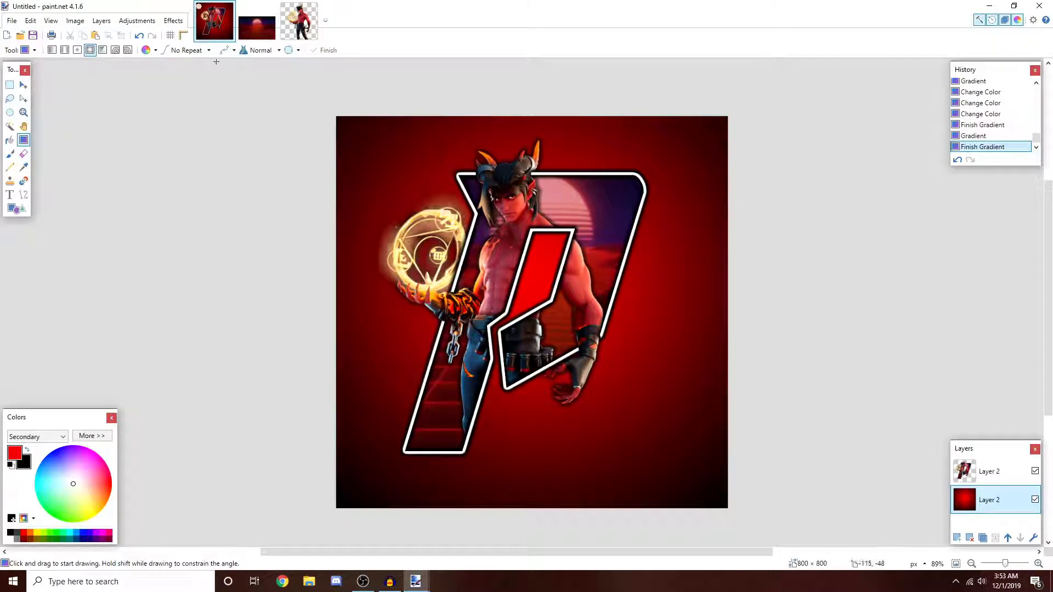
{"action": "left_click", "coordinate": [173, 22]}
{"action": "mouse_move", "coordinate": [221, 158]}
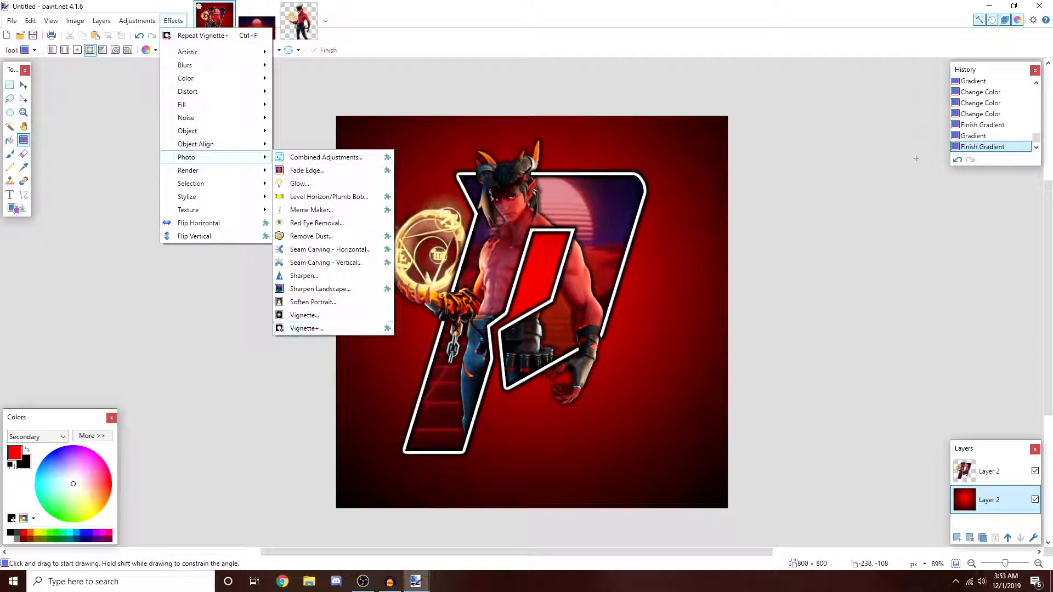
{"action": "left_click", "coordinate": [895, 151]}
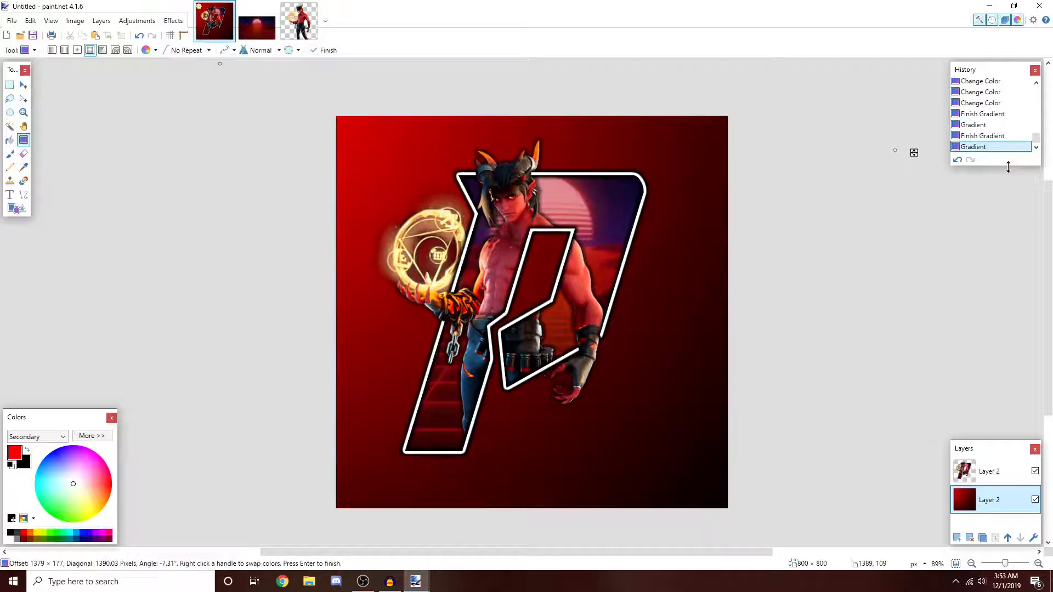
{"action": "left_click", "coordinate": [957, 159]}
{"action": "left_click", "coordinate": [23, 85]}
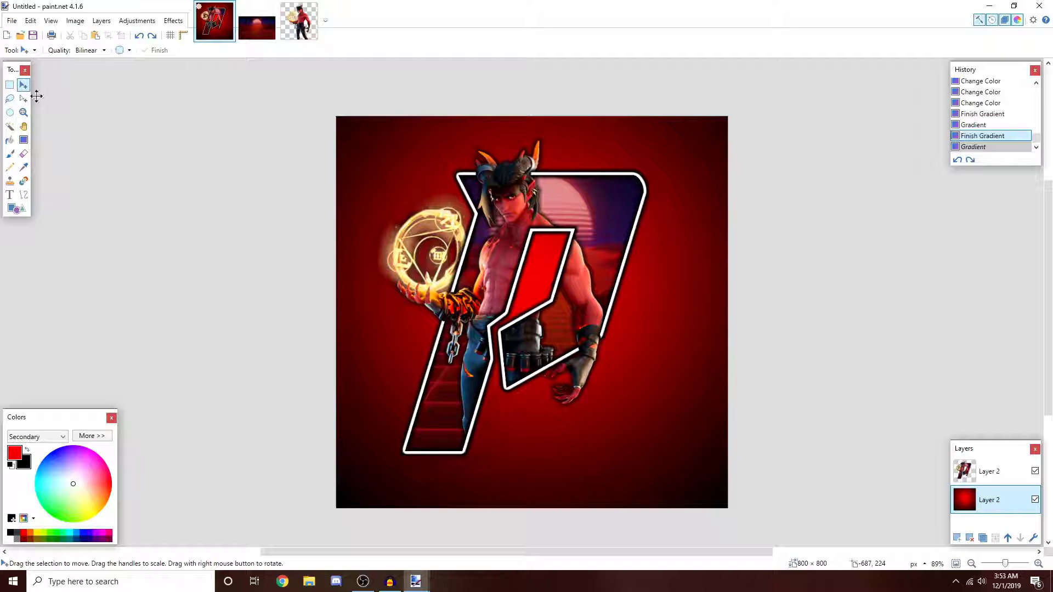
{"action": "left_click", "coordinate": [23, 140]}
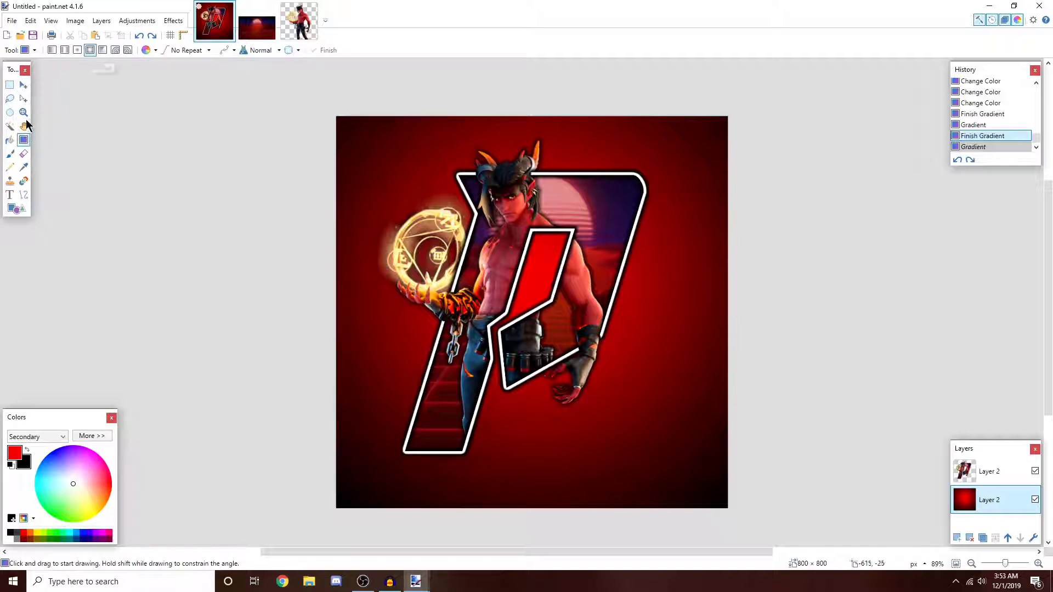
{"action": "left_click", "coordinate": [9, 86]}
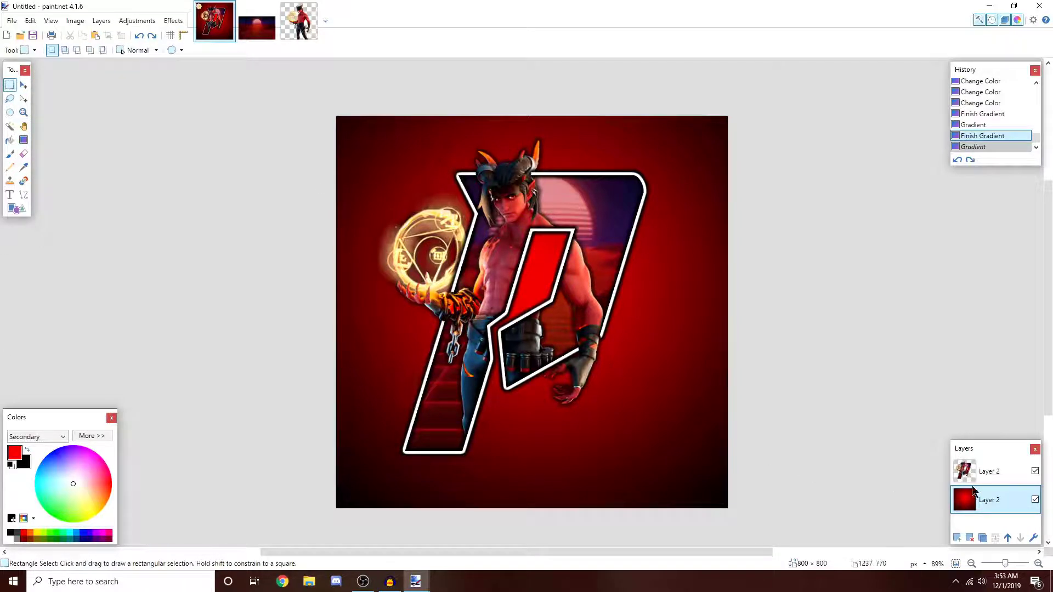